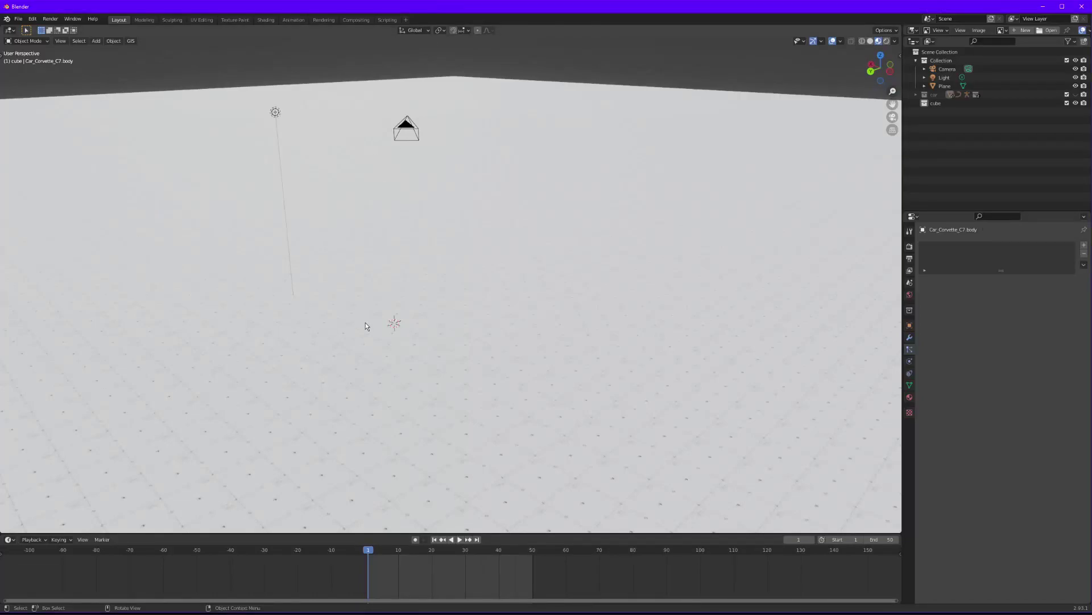
Step: Add a cube mesh to the cube collection
{"action": "middle_click_drag", "start_coordinate": [418, 370], "coordinate": [458, 347]}
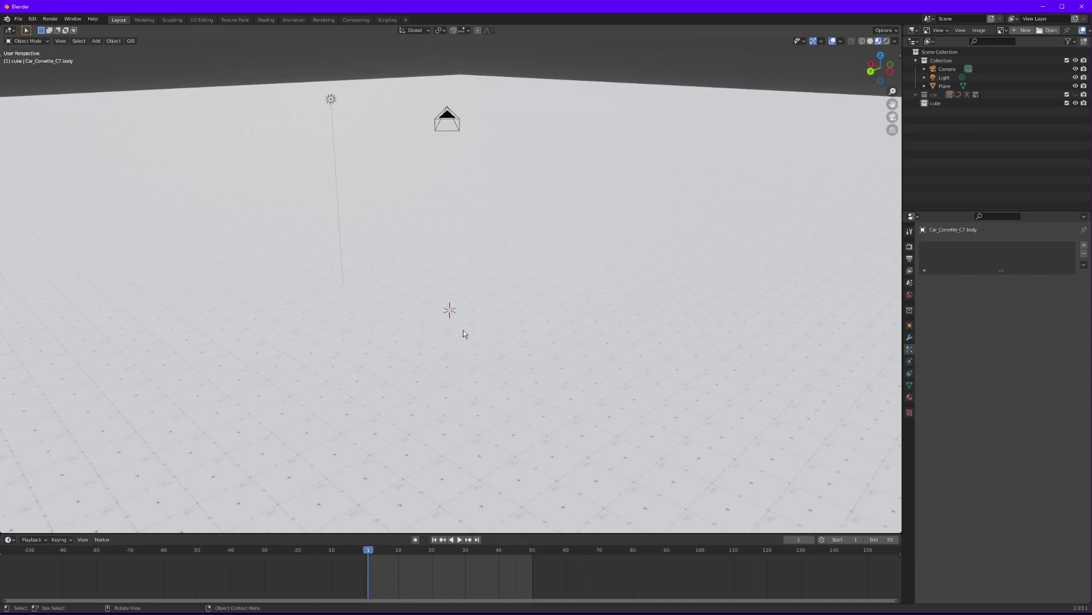
{"action": "left_click", "coordinate": [933, 103]}
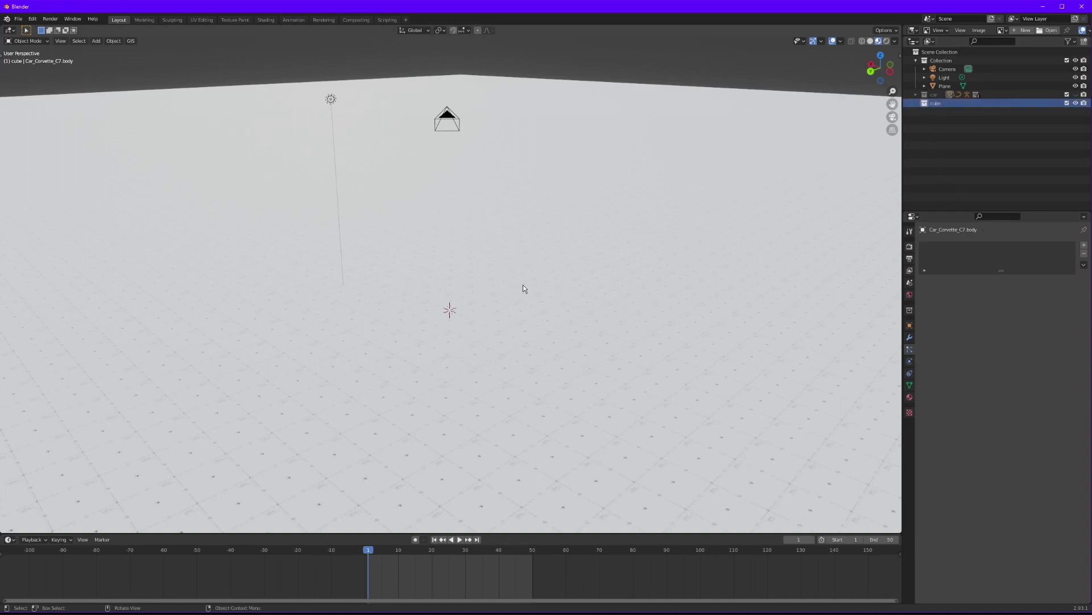
{"action": "middle_click_drag", "start_coordinate": [459, 350], "coordinate": [456, 330]}
{"action": "key", "text": "shift+a"}
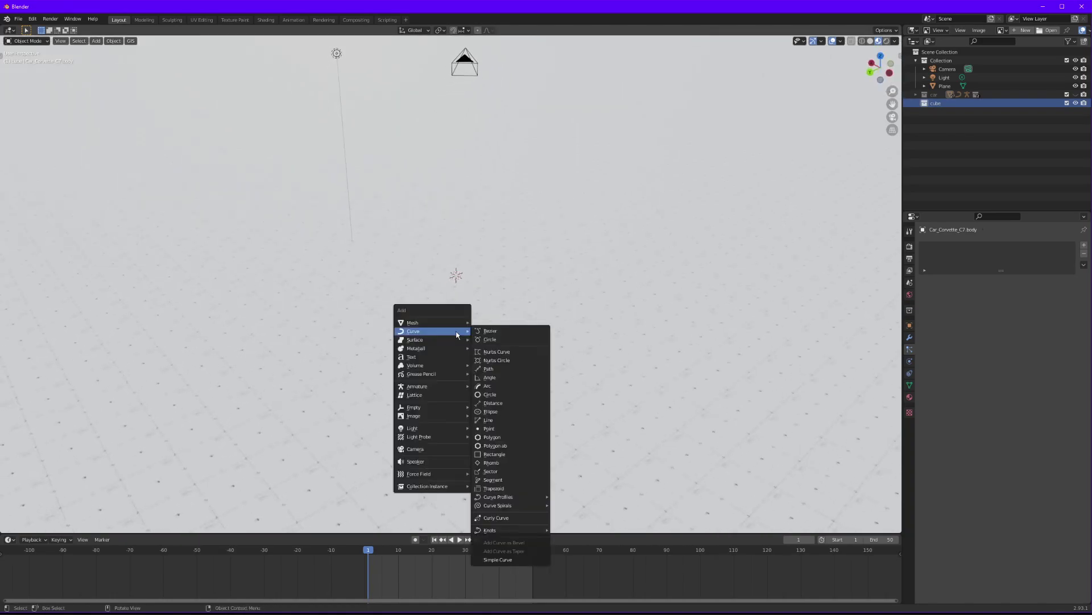
{"action": "mouse_move", "coordinate": [450, 326]}
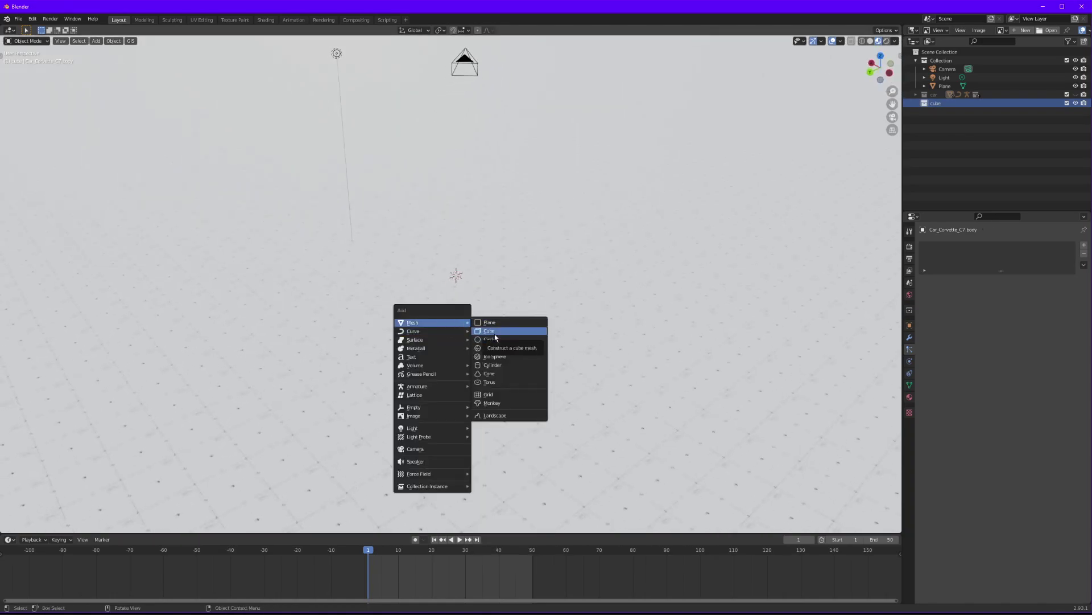
{"action": "left_click", "coordinate": [500, 333]}
Step: Raise the cube along the Z axis until it rests above the ground plane
{"action": "scroll", "coordinate": [469, 320], "scroll_direction": "up", "scroll_amount": 2}
{"action": "middle_click_drag", "start_coordinate": [468, 299], "coordinate": [473, 315], "text": "shift"}
{"action": "key", "text": "g"}
{"action": "key", "text": "z"}
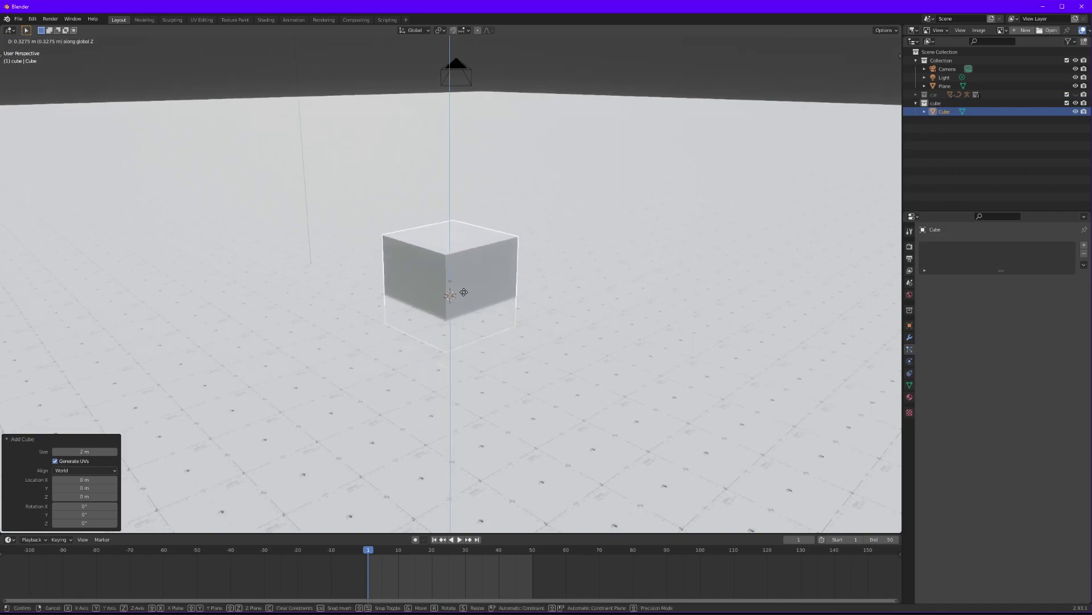
{"action": "left_click", "coordinate": [456, 264]}
{"action": "scroll", "coordinate": [437, 275], "scroll_direction": "up", "scroll_amount": 2}
Step: Subdivide all faces of the cube with 10 cuts
{"action": "key", "text": "Tab"}
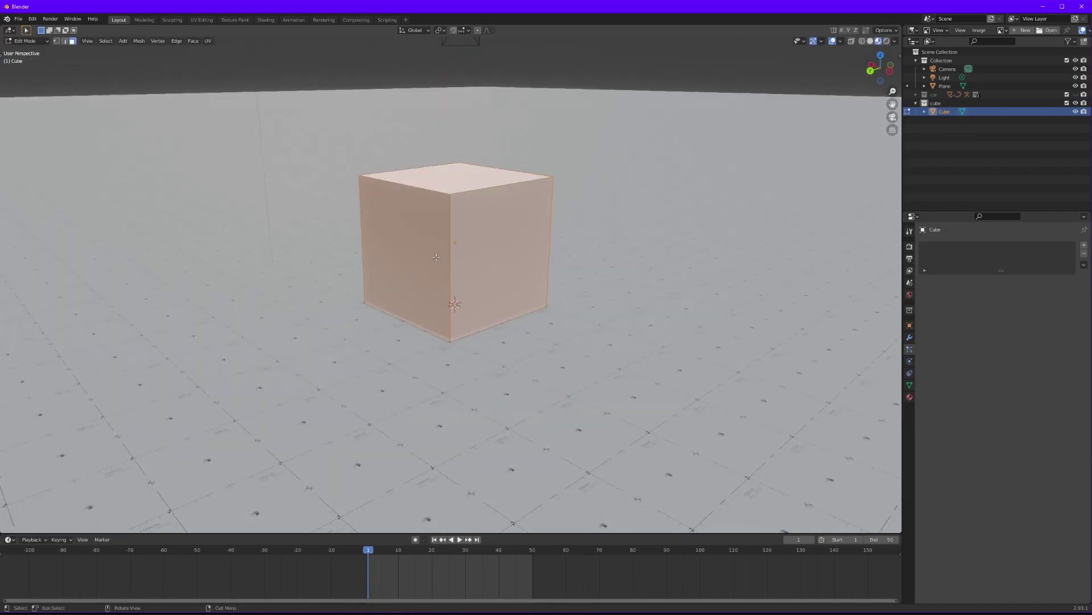
{"action": "right_click", "coordinate": [438, 260]}
{"action": "left_click", "coordinate": [437, 257]}
{"action": "left_click_drag", "start_coordinate": [88, 465], "coordinate": [134, 466]}
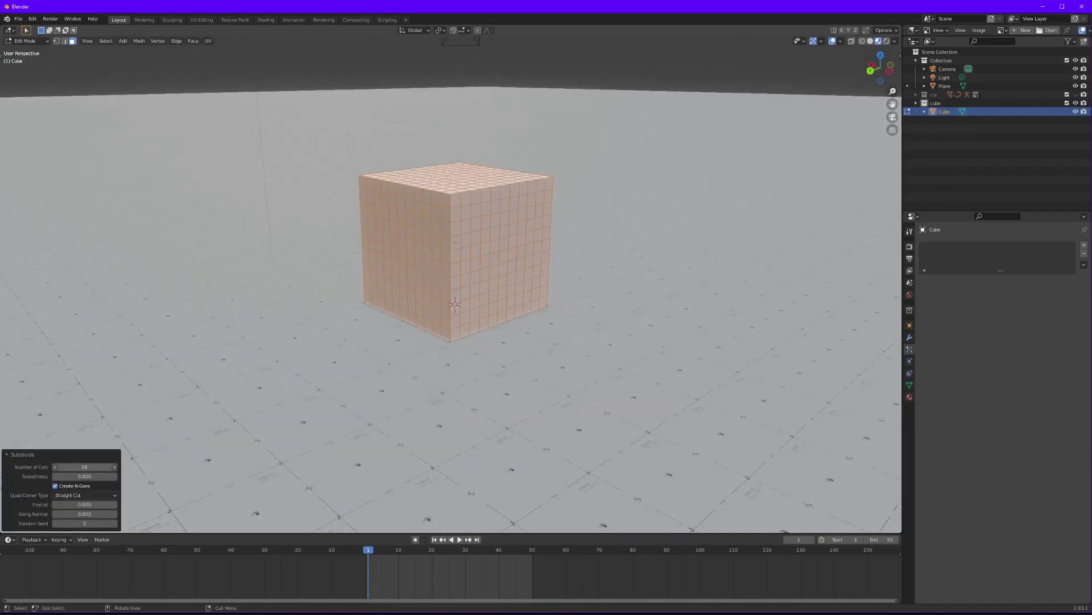
Step: Select two small square face patches near the upper corners of the cube's back side
{"action": "key", "text": "ctrl+KP_1"}
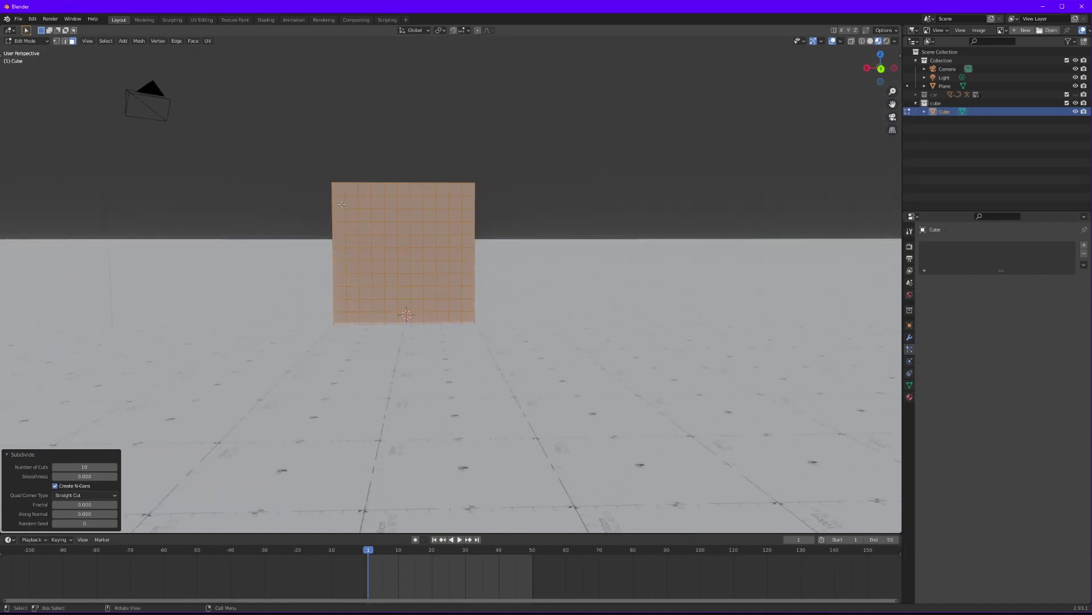
{"action": "key", "text": "b"}
{"action": "left_click_drag", "start_coordinate": [361, 206], "coordinate": [364, 219]}
{"action": "key", "text": "b"}
{"action": "left_click_drag", "start_coordinate": [443, 214], "coordinate": [451, 223]}
Step: Create a vertex group named emitter, assign the two selected face patches to it, and return to Object Mode
{"action": "left_click", "coordinate": [909, 385]}
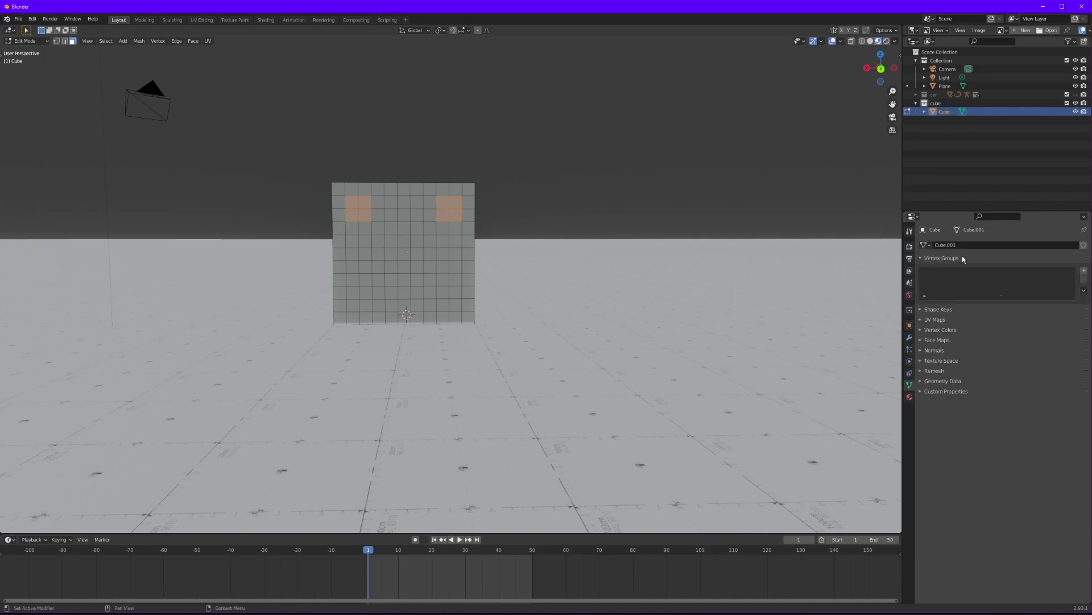
{"action": "left_click", "coordinate": [1084, 271]}
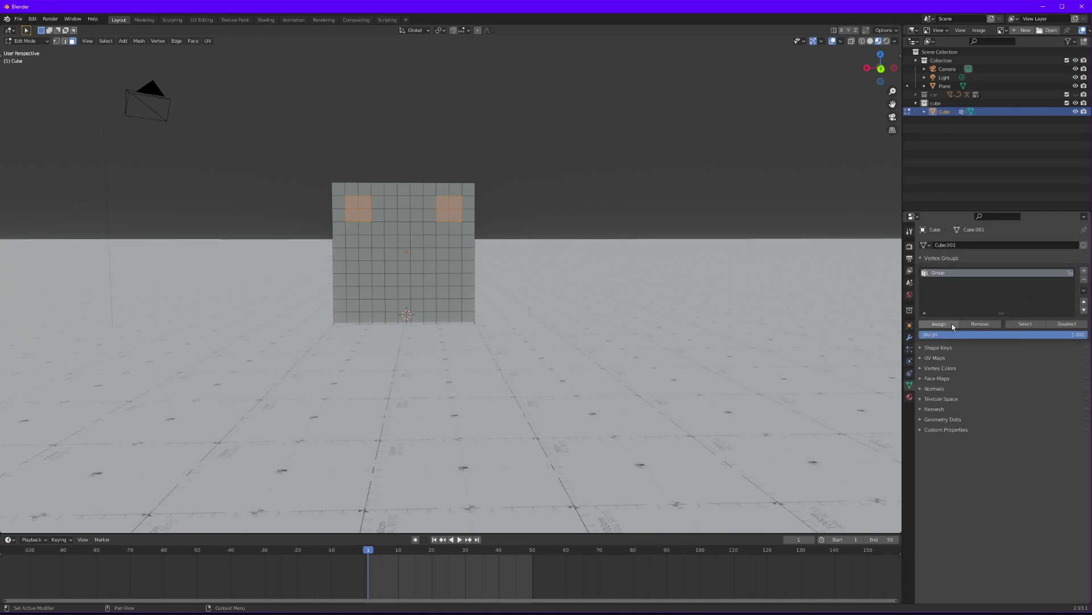
{"action": "double_click", "coordinate": [950, 273]}
{"action": "key", "text": "Tab"}
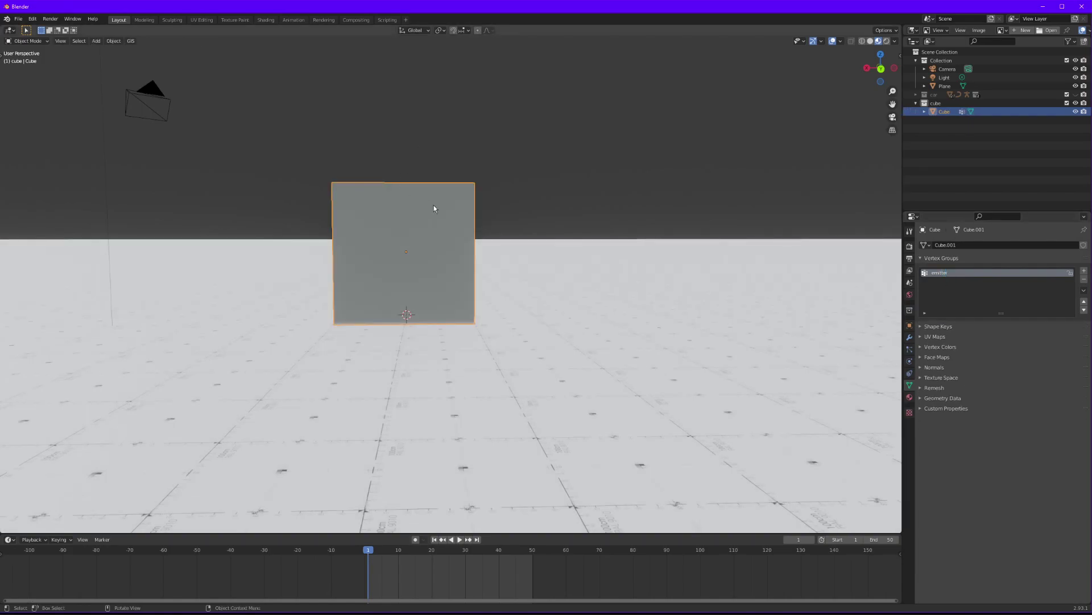
Step: Add an emitter particle system to the cube
{"action": "left_click", "coordinate": [910, 349]}
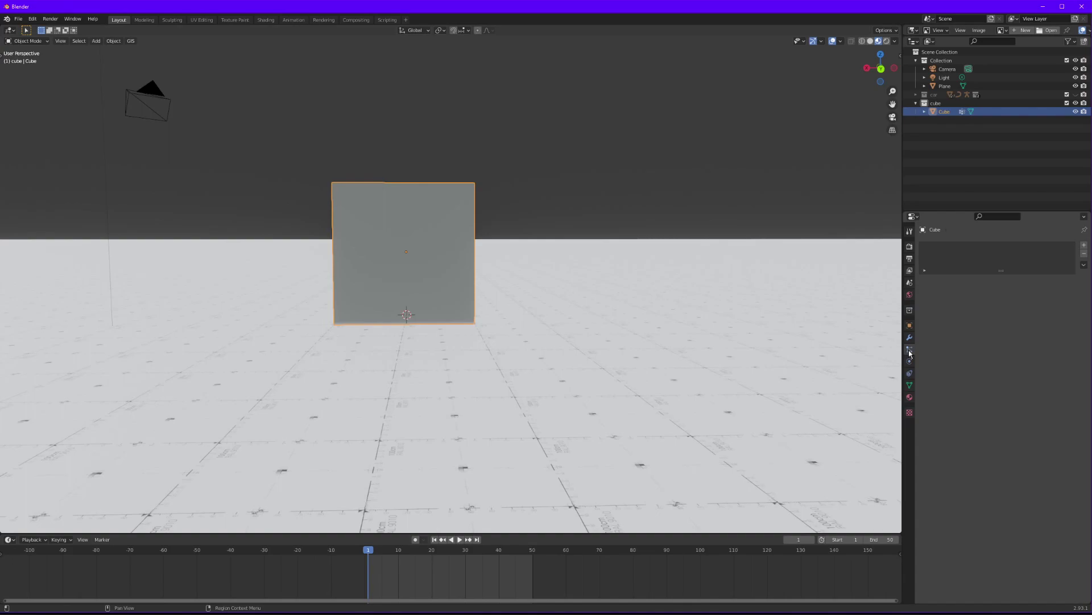
{"action": "left_click", "coordinate": [1083, 245]}
{"action": "mouse_move", "coordinate": [397, 302]}
{"action": "middle_mouse_down"}
{"action": "mouse_move", "coordinate": [542, 286]}
{"action": "mouse_move", "coordinate": [361, 305]}
{"action": "mouse_move", "coordinate": [390, 291]}
{"action": "mouse_move", "coordinate": [416, 297]}
{"action": "middle_mouse_up"}
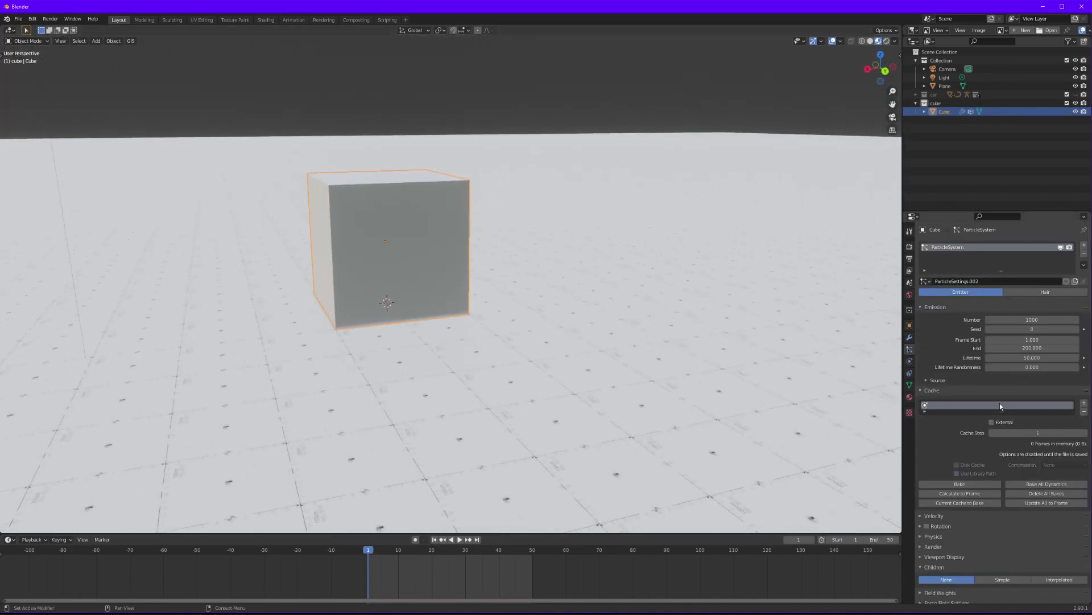
{"action": "scroll", "coordinate": [967, 431], "scroll_direction": "down", "scroll_amount": 2}
{"action": "left_click", "coordinate": [923, 356]}
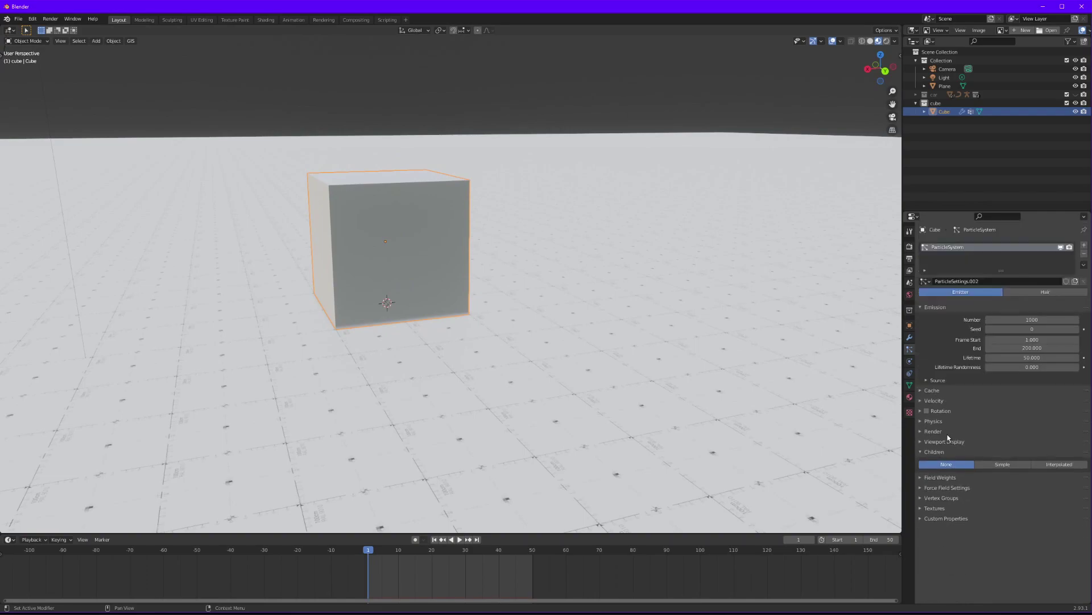
Step: Use the emitter vertex group as the density group of the cube's particle system
{"action": "left_click", "coordinate": [927, 498]}
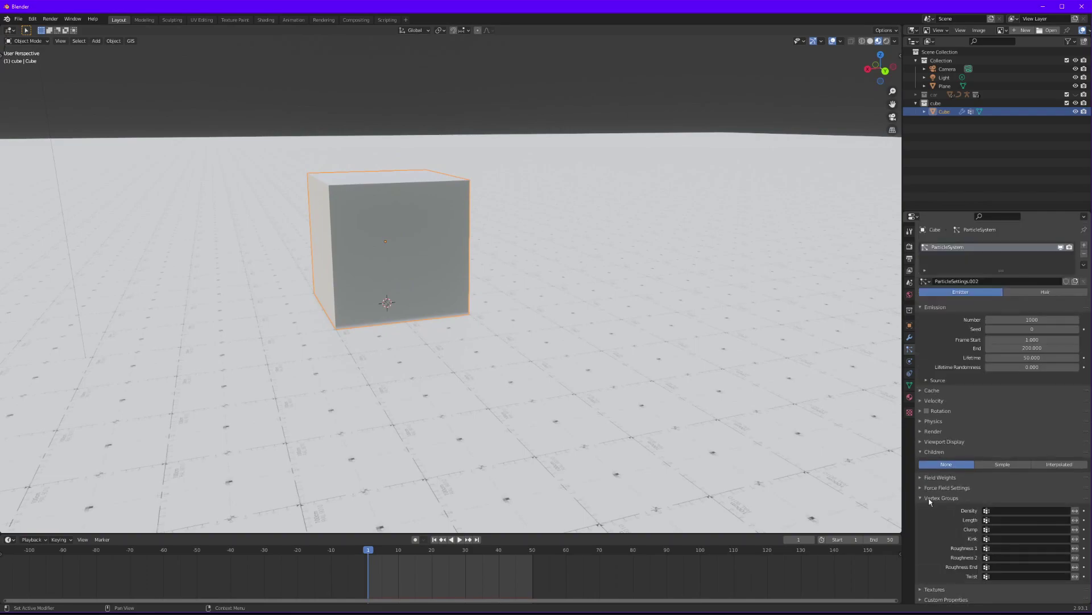
{"action": "left_click", "coordinate": [1002, 510]}
{"action": "left_click", "coordinate": [1002, 523]}
{"action": "key", "text": "Tab"}
{"action": "scroll", "coordinate": [453, 217], "scroll_direction": "up", "scroll_amount": 2}
{"action": "key", "text": "Tab"}
{"action": "scroll", "coordinate": [456, 208], "scroll_direction": "down", "scroll_amount": 2}
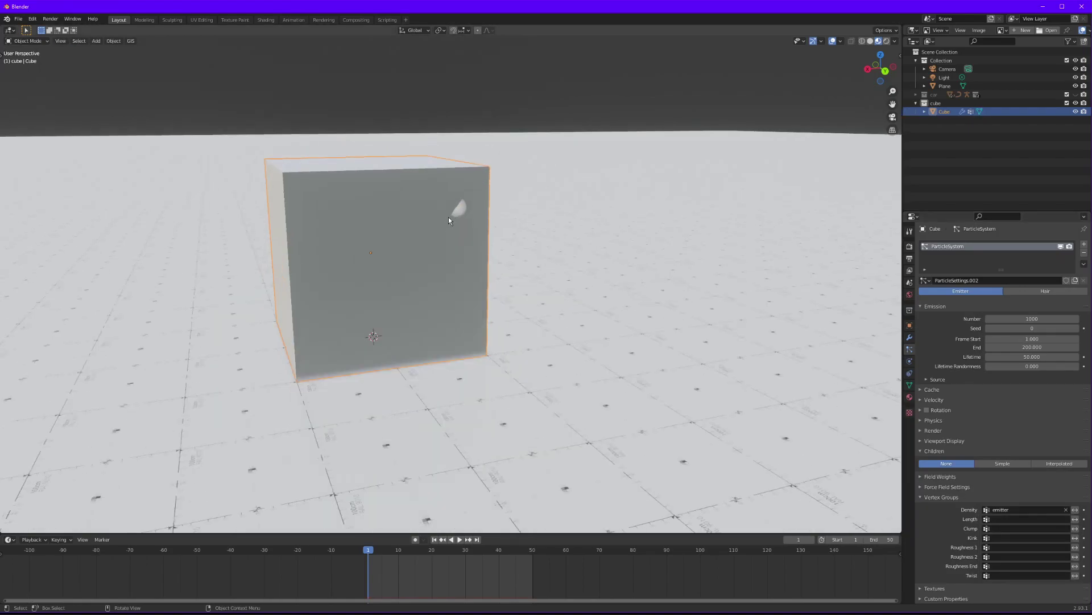
Step: Set the gravity field weight of the cube's particle system to 0
{"action": "left_click", "coordinate": [933, 498]}
{"action": "left_click", "coordinate": [927, 477]}
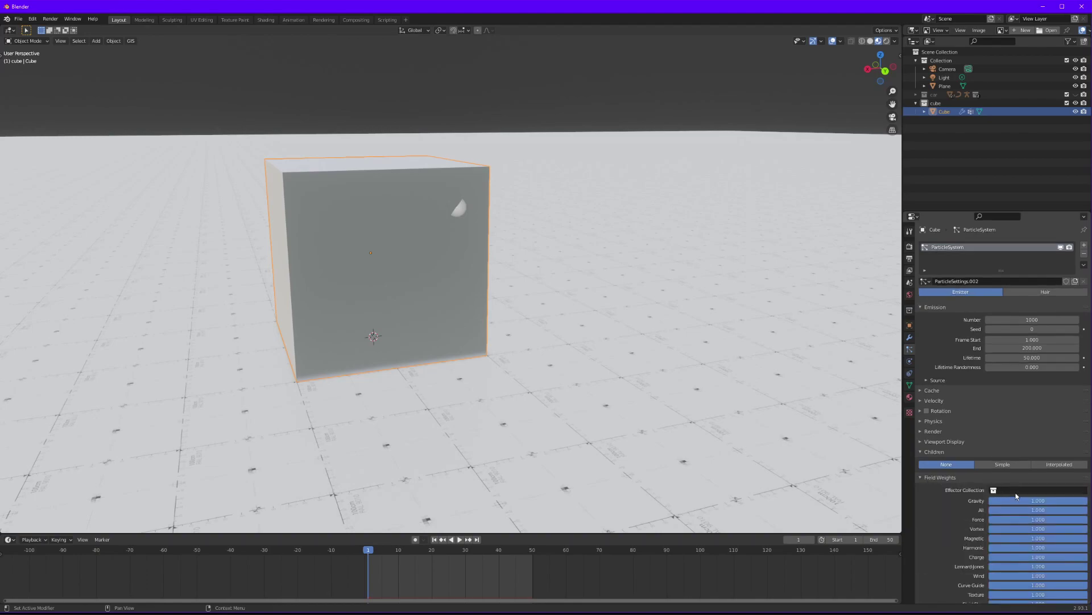
{"action": "left_click", "coordinate": [1028, 501]}
{"action": "type", "text": "0"}
{"action": "key", "text": "Return"}
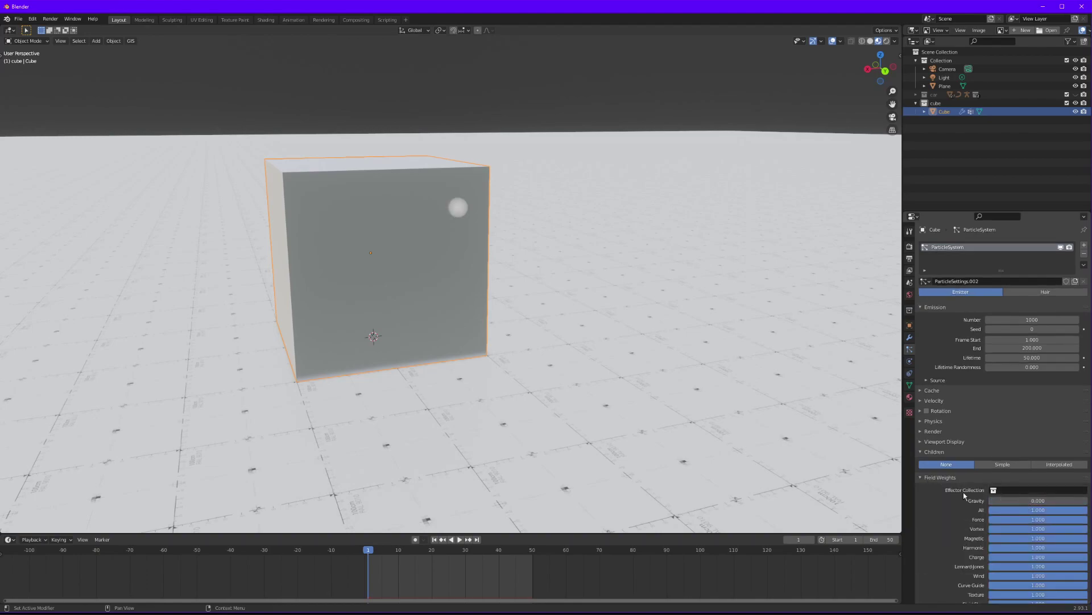
{"action": "left_click", "coordinate": [918, 477]}
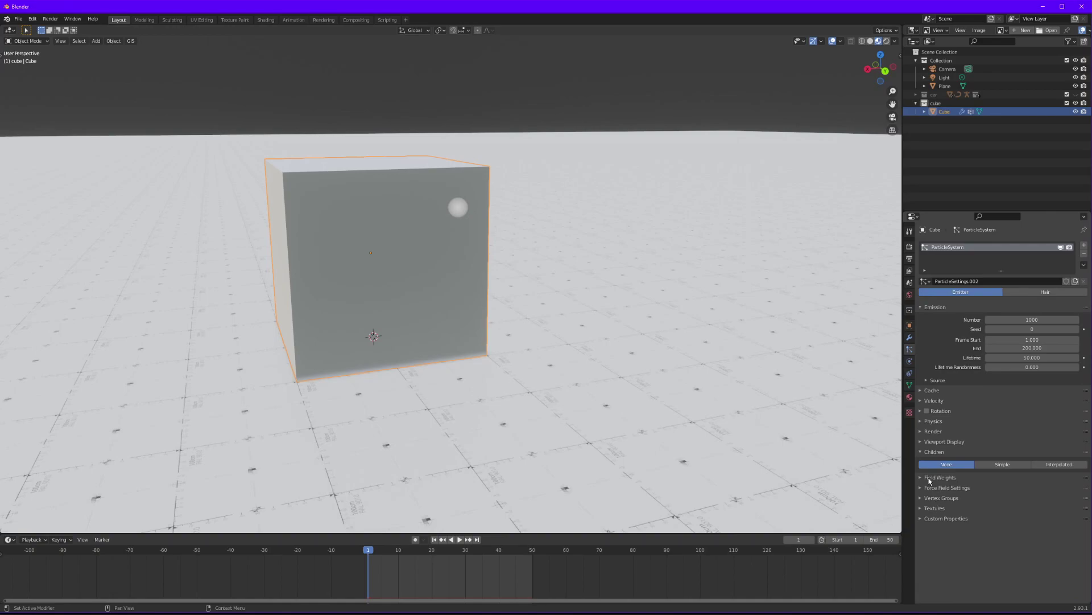
Step: Add an icosphere and raise it about 3.5 m along the Z axis so it floats above the cube
{"action": "left_click", "coordinate": [931, 433]}
{"action": "middle_click_drag", "start_coordinate": [731, 388], "coordinate": [701, 307], "text": "shift"}
{"action": "scroll", "coordinate": [671, 388], "scroll_direction": "down", "scroll_amount": 4}
{"action": "key", "text": "shift+a"}
{"action": "mouse_move", "coordinate": [742, 292]}
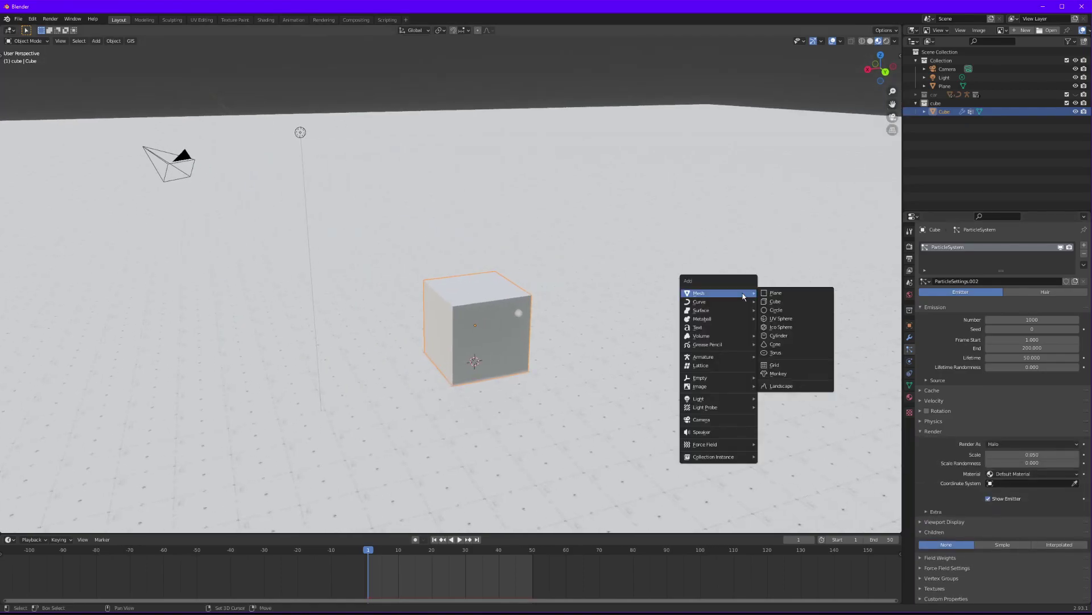
{"action": "left_click", "coordinate": [803, 324]}
{"action": "key", "text": "g"}
{"action": "key", "text": "z"}
{"action": "left_click", "coordinate": [636, 217]}
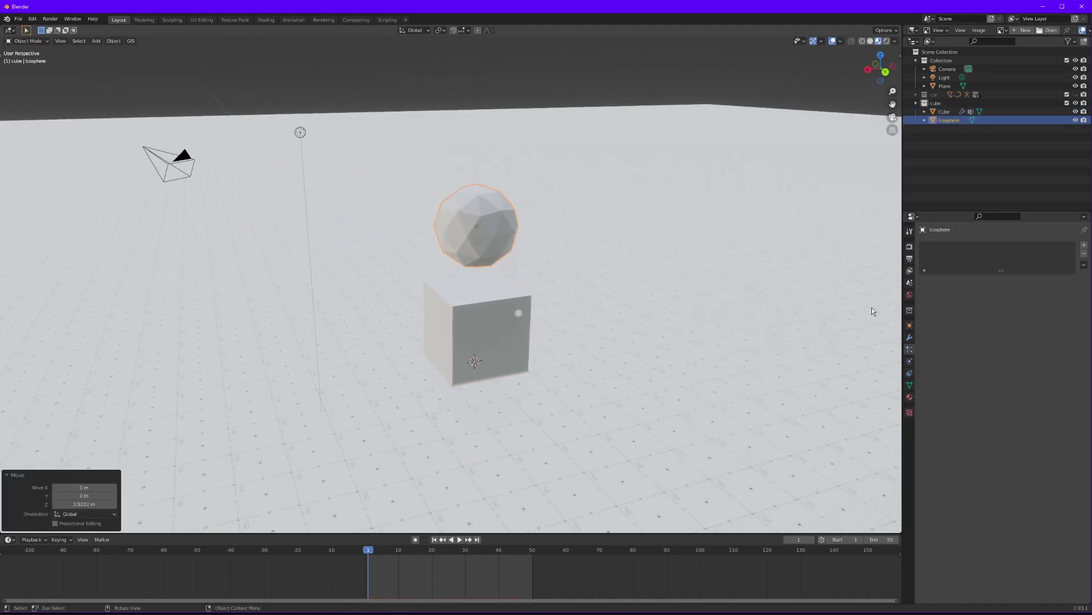
Step: Assign the existing emissive material named Material to the icosphere, leaving it without a particle system
{"action": "left_click", "coordinate": [1085, 247]}
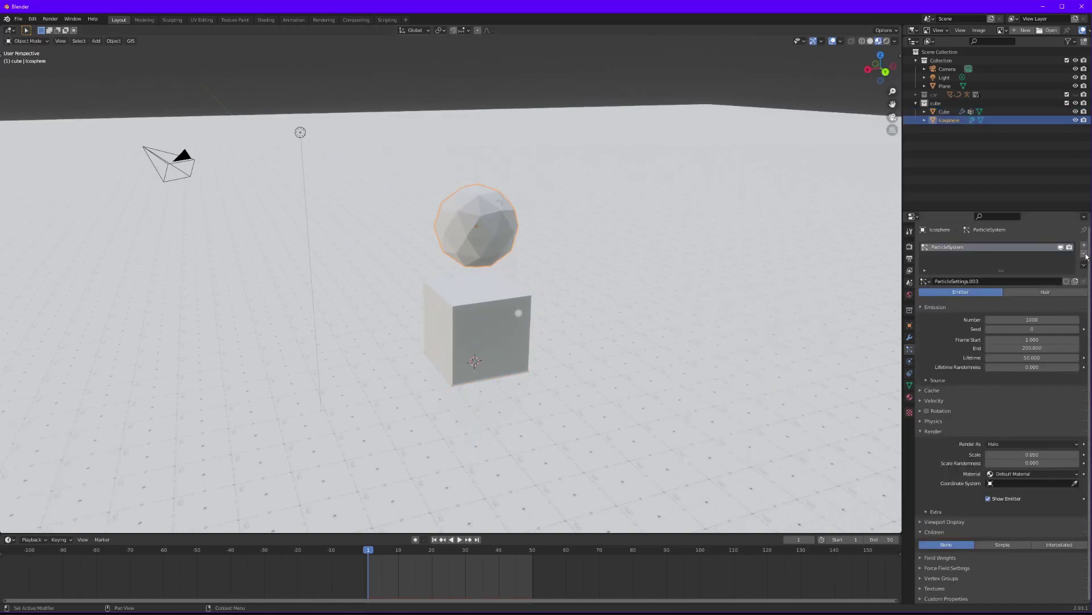
{"action": "left_click", "coordinate": [1085, 253]}
{"action": "left_click", "coordinate": [910, 397]}
{"action": "left_click", "coordinate": [924, 281]}
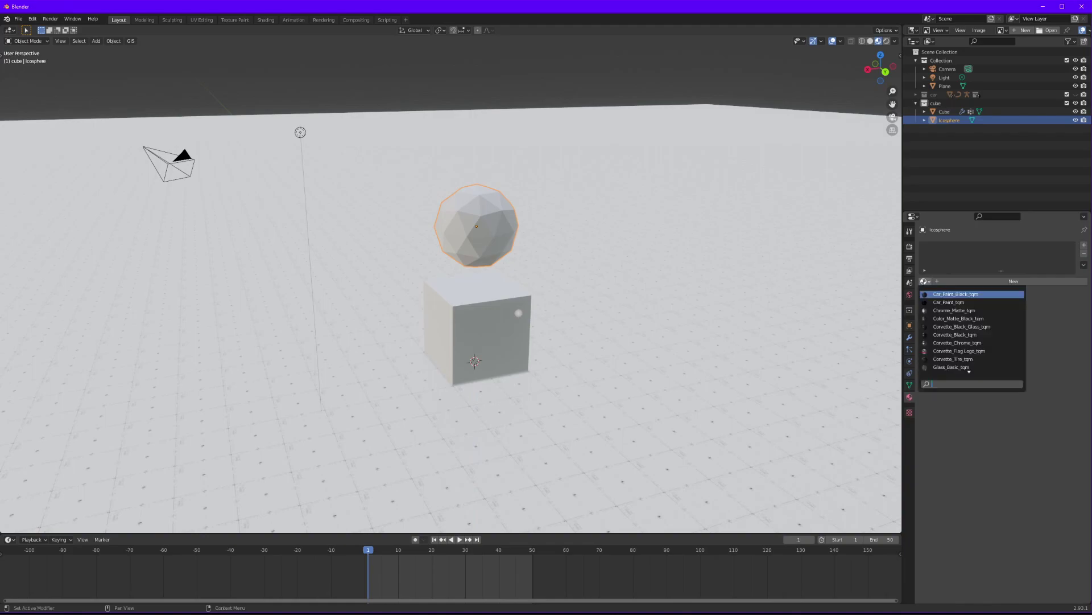
{"action": "type", "text": "mat"}
{"action": "left_click", "coordinate": [956, 294]}
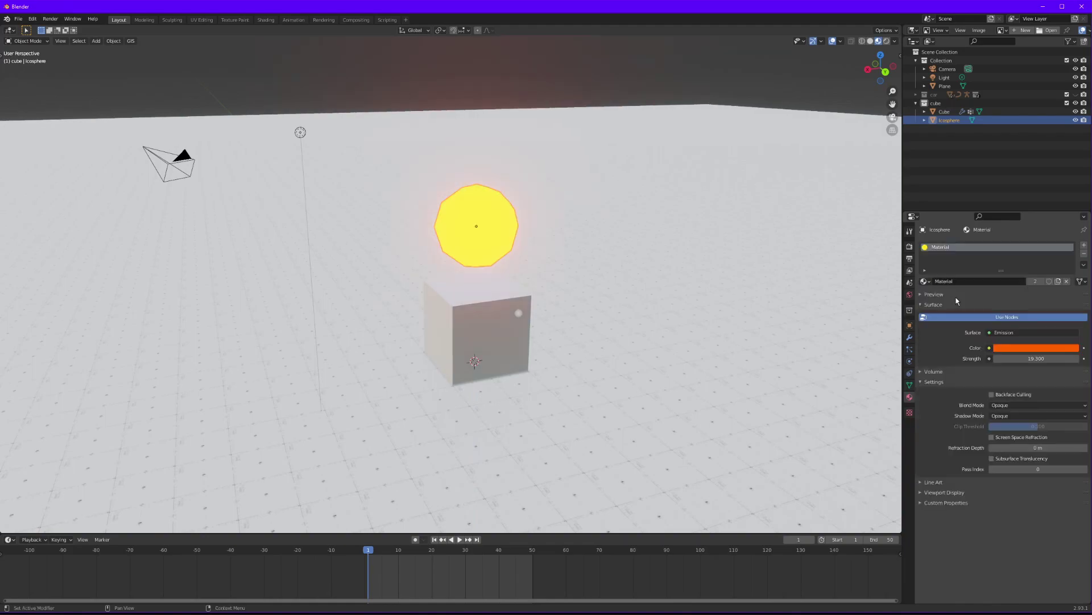
Step: Set the emission strength of the icosphere's material to 25
{"action": "middle_click_drag", "start_coordinate": [528, 254], "coordinate": [484, 230]}
{"action": "left_click", "coordinate": [1053, 358]}
{"action": "type", "text": "25"}
{"action": "key", "text": "Return"}
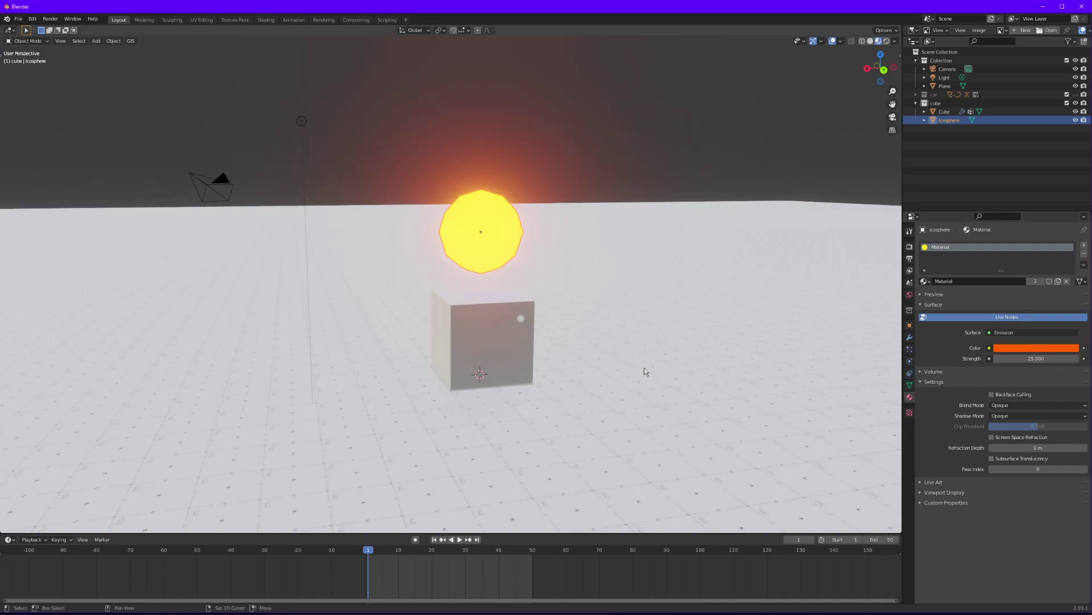
Step: Lower the icosphere about 5.3 m along the Z axis to hide it beneath the ground plane, and deselect it
{"action": "middle_click_drag", "start_coordinate": [617, 370], "coordinate": [567, 362], "text": "shift"}
{"action": "key", "text": "g"}
{"action": "key", "text": "z"}
{"action": "left_click", "coordinate": [511, 422]}
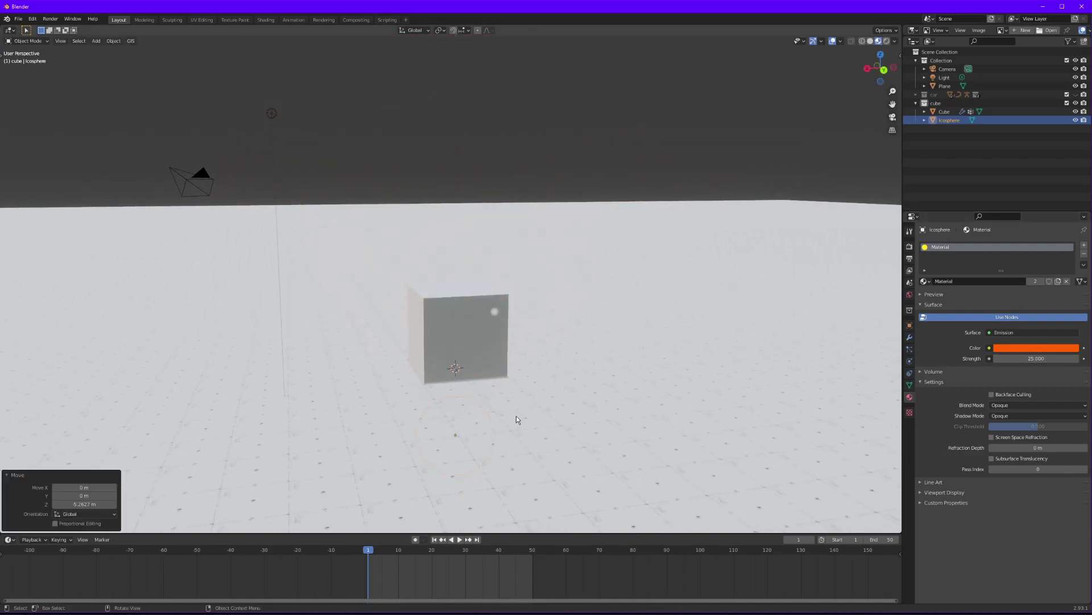
{"action": "left_click", "coordinate": [538, 168]}
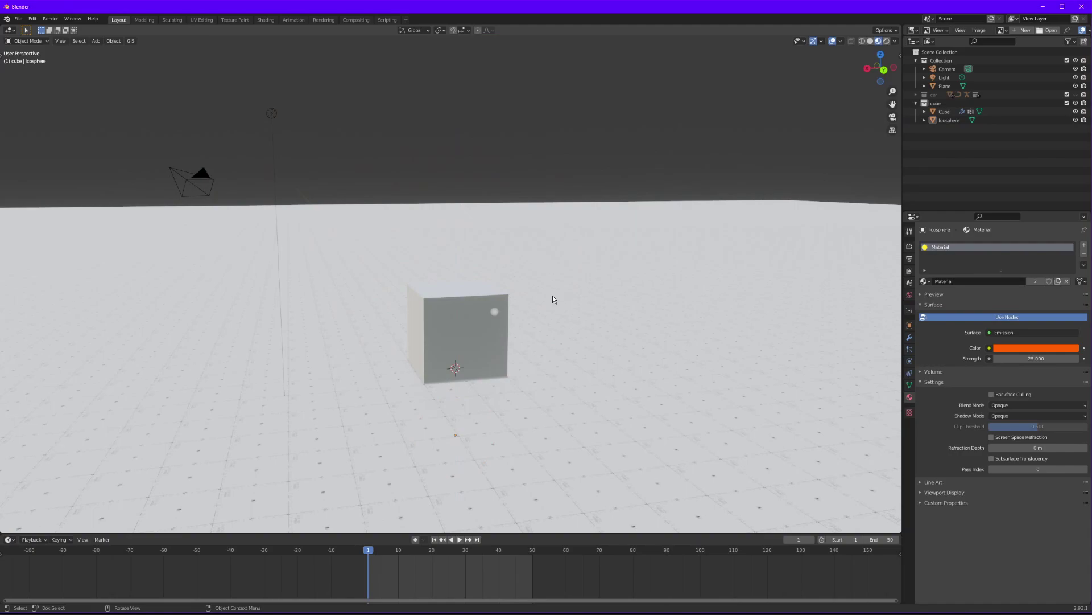
Step: Render the cube's particles as Object, with the icosphere as the instance object
{"action": "left_click", "coordinate": [472, 340]}
{"action": "left_click", "coordinate": [909, 350]}
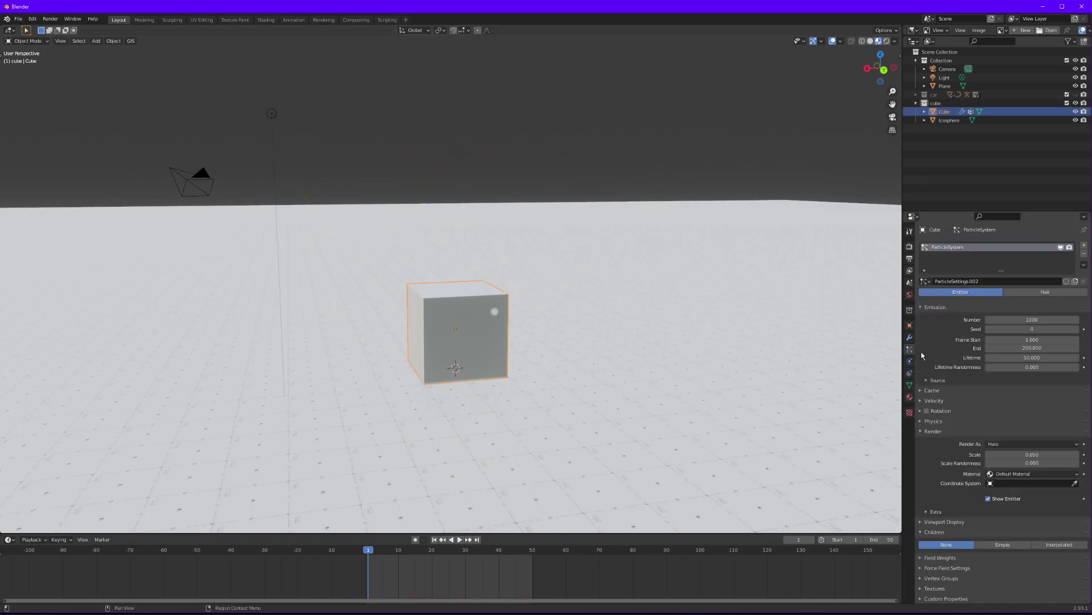
{"action": "left_click", "coordinate": [1018, 444]}
{"action": "left_click", "coordinate": [1008, 492]}
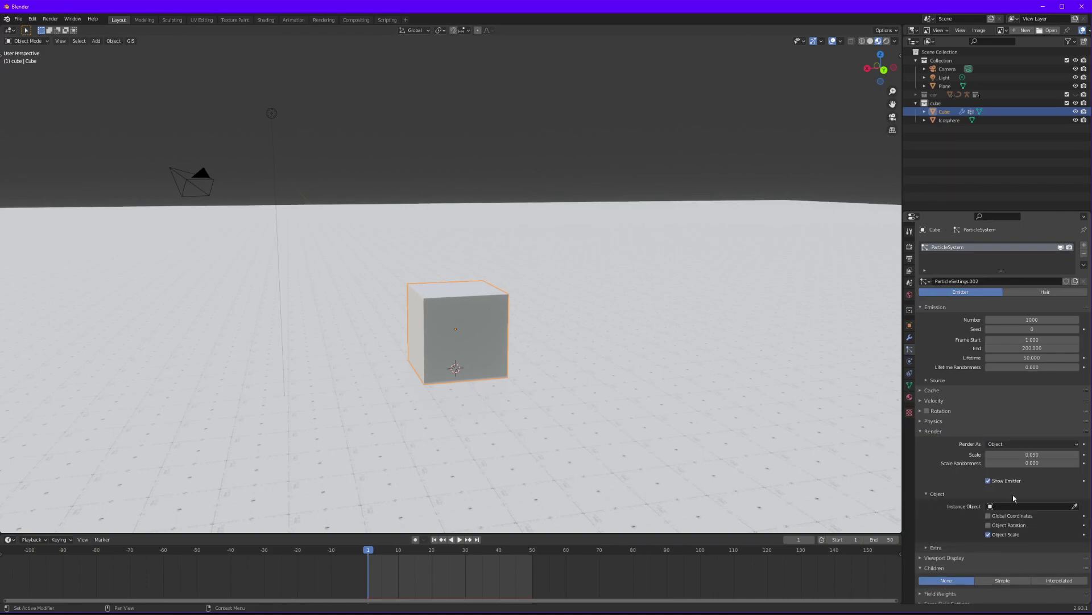
{"action": "left_click", "coordinate": [1020, 506]}
{"action": "type", "text": "ico"}
{"action": "key", "text": "Return"}
{"action": "scroll", "coordinate": [472, 302], "scroll_direction": "up", "scroll_amount": 4}
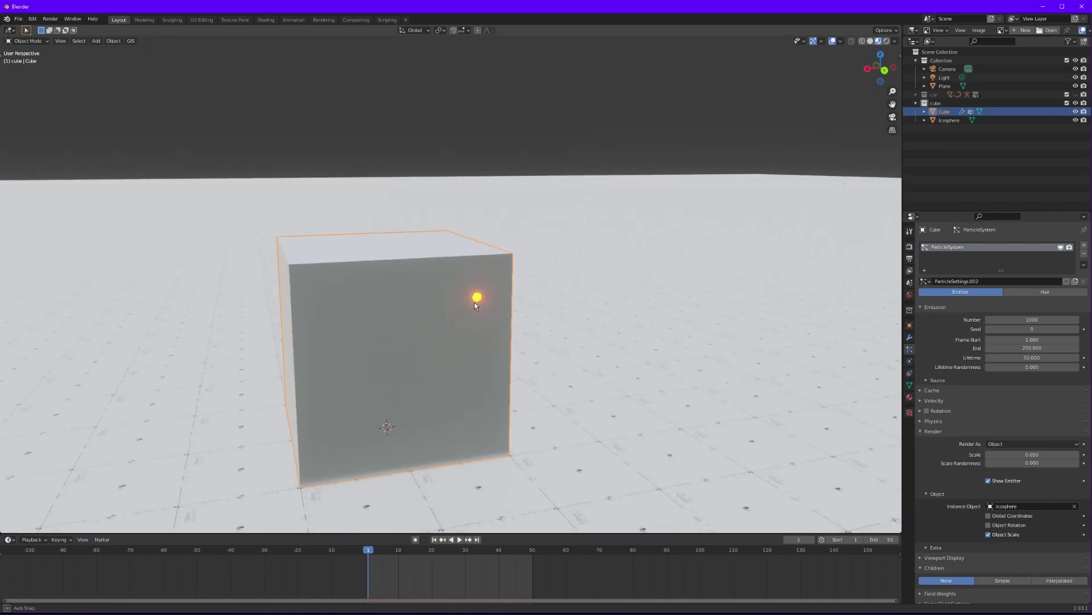
Step: Switch the particle rendering to Halo for comparison and back to Object
{"action": "left_click", "coordinate": [1052, 444]}
{"action": "left_click", "coordinate": [1020, 462]}
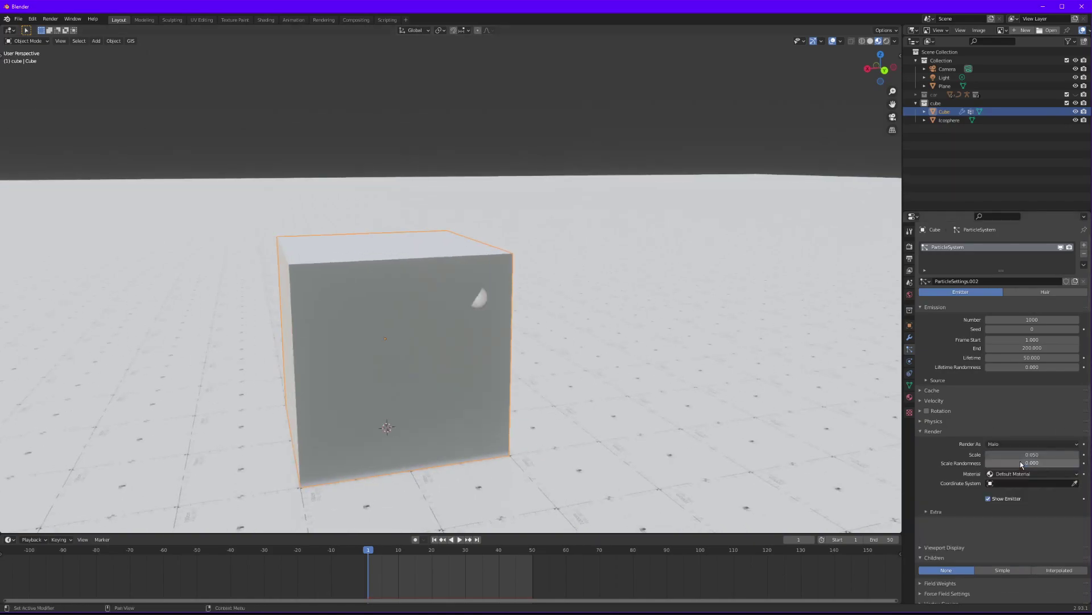
{"action": "left_click", "coordinate": [1018, 444]}
{"action": "left_click", "coordinate": [996, 491]}
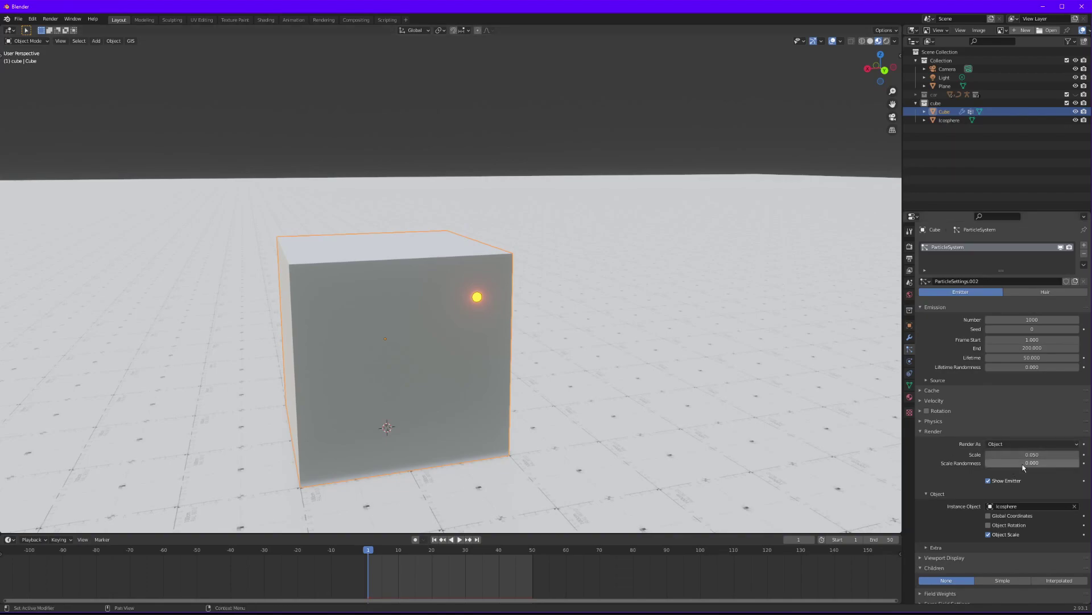
Step: Increase the particles' scale randomness and set their normal velocity to 0 m/s
{"action": "left_click_drag", "start_coordinate": [1024, 462], "coordinate": [1079, 462]}
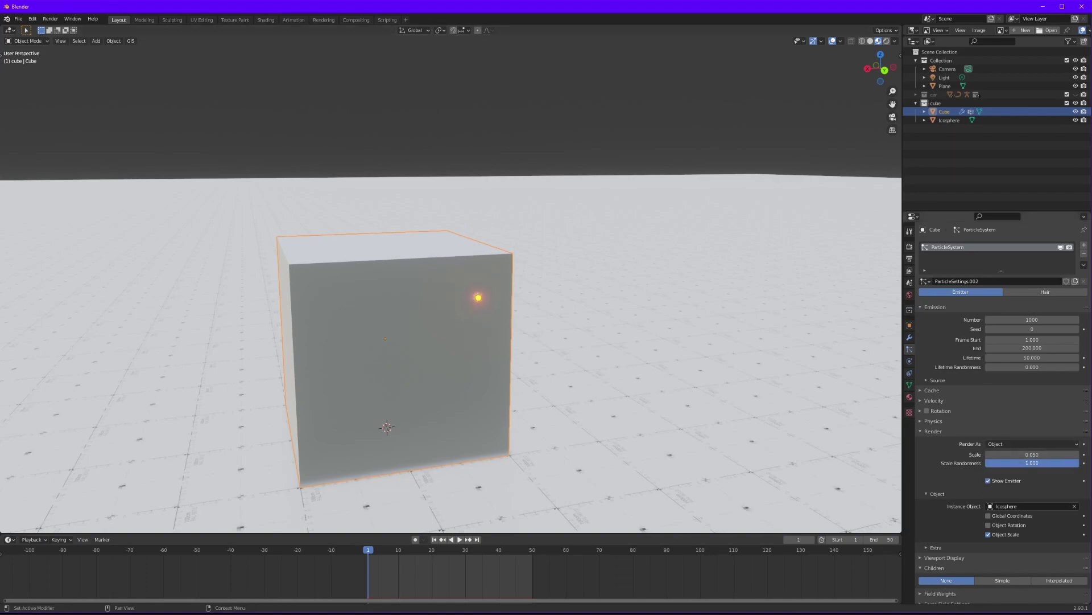
{"action": "left_click", "coordinate": [923, 430]}
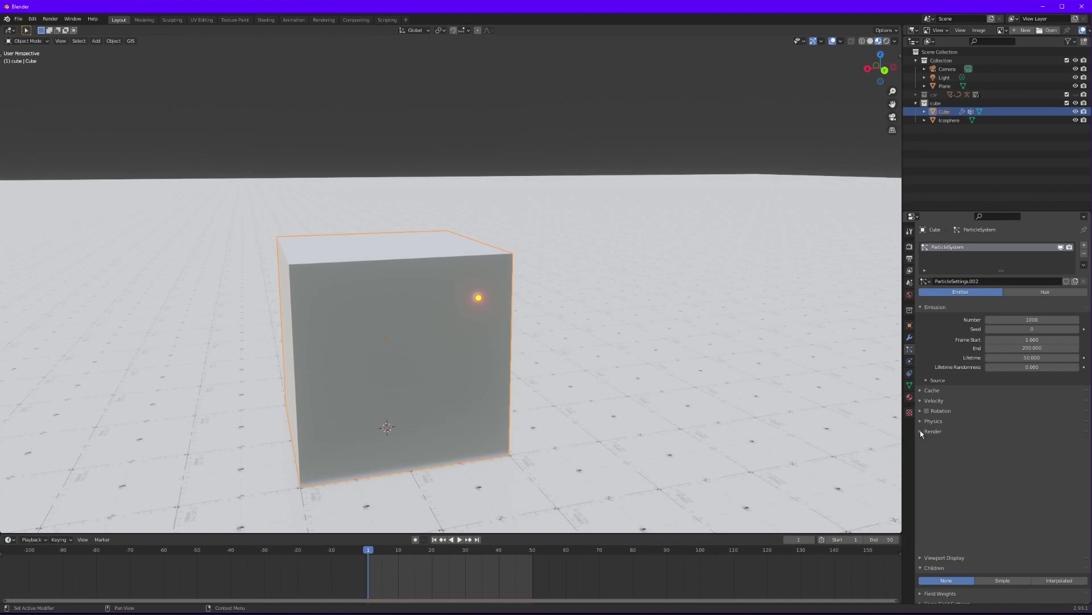
{"action": "left_click", "coordinate": [920, 401]}
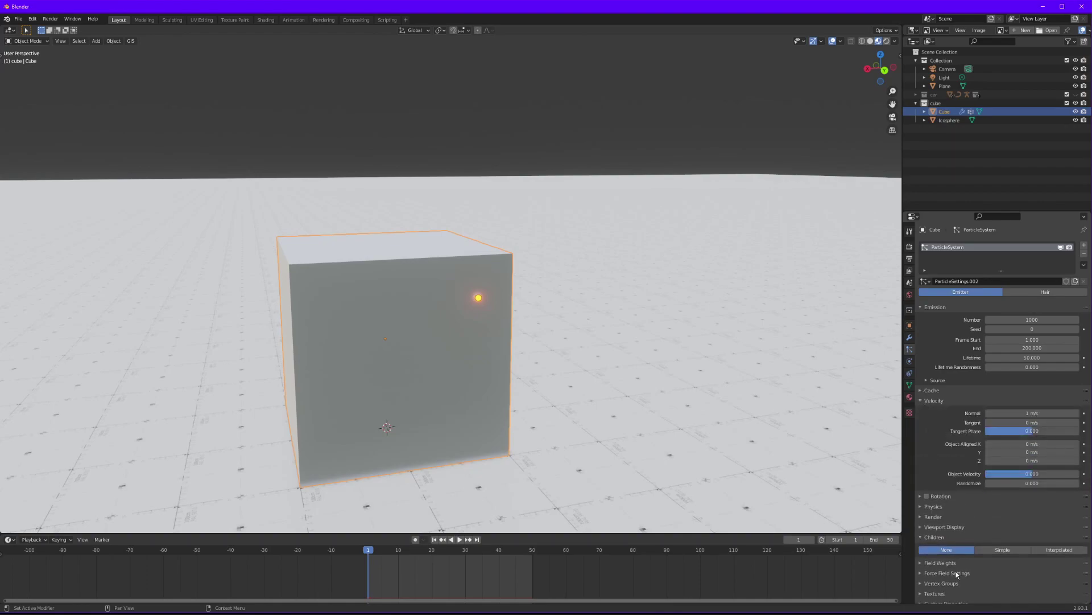
{"action": "left_click", "coordinate": [1021, 412]}
{"action": "type", "text": "0"}
{"action": "key", "text": "Return"}
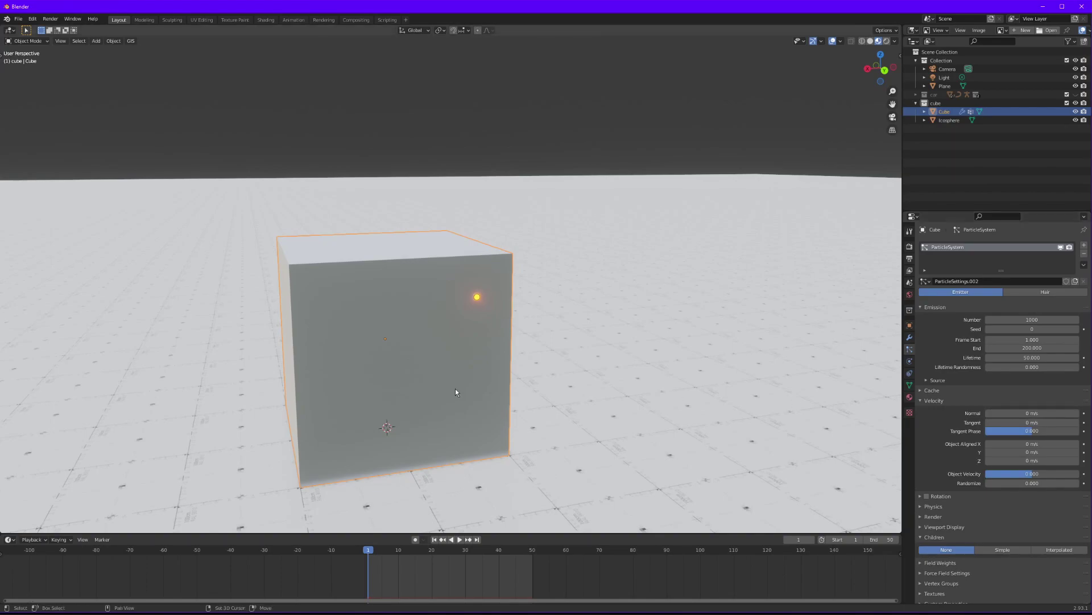
Step: Move the cube about 10.2 m along the X axis
{"action": "middle_click_drag", "start_coordinate": [455, 388], "coordinate": [471, 359]}
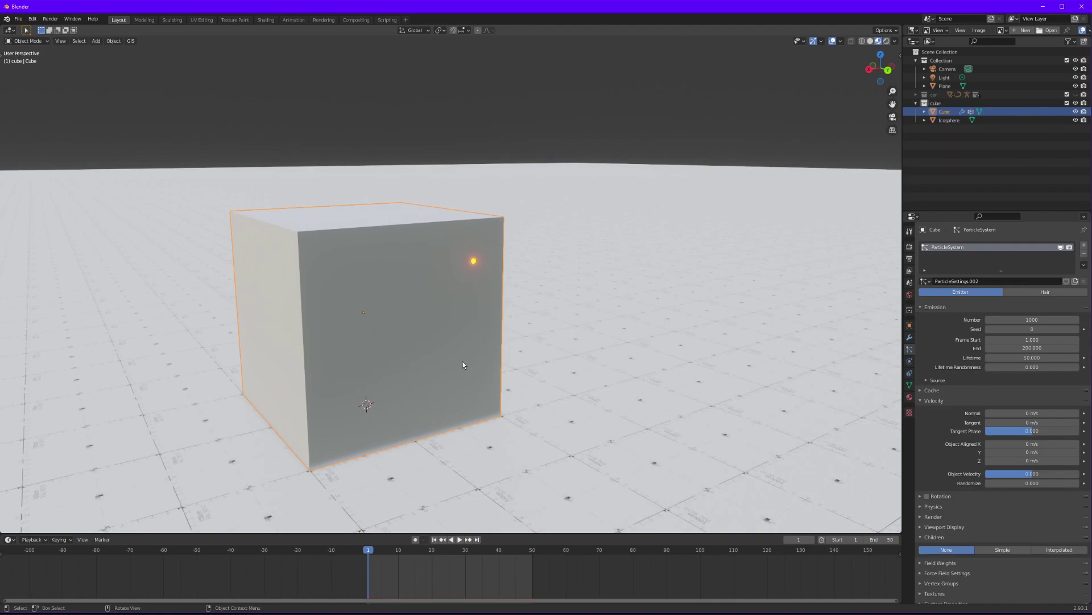
{"action": "left_click", "coordinate": [924, 400]}
{"action": "scroll", "coordinate": [539, 359], "scroll_direction": "down", "scroll_amount": 8}
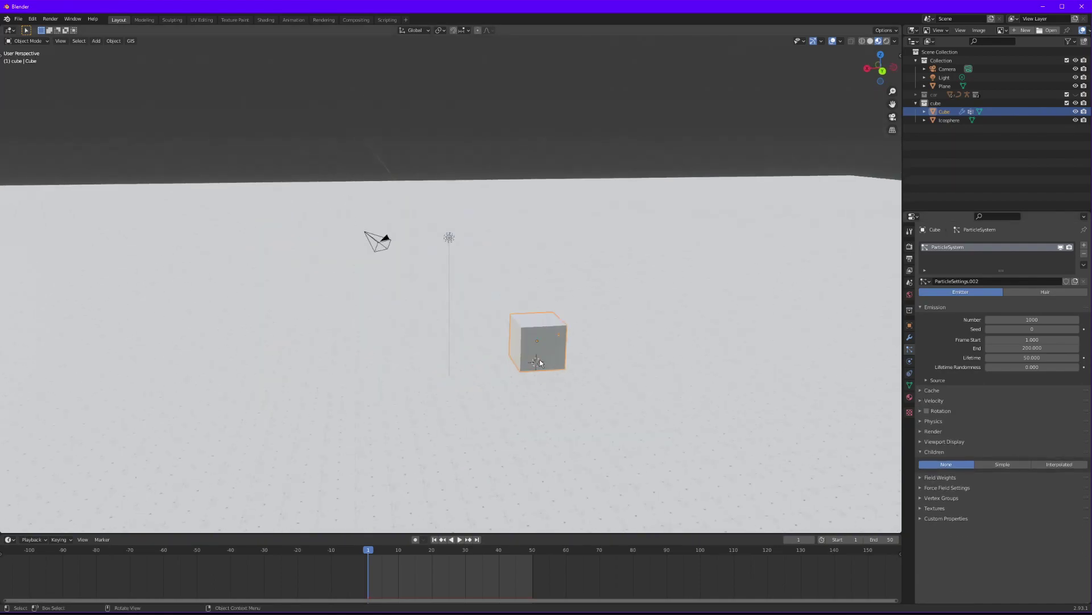
{"action": "middle_click_drag", "start_coordinate": [561, 359], "coordinate": [534, 353]}
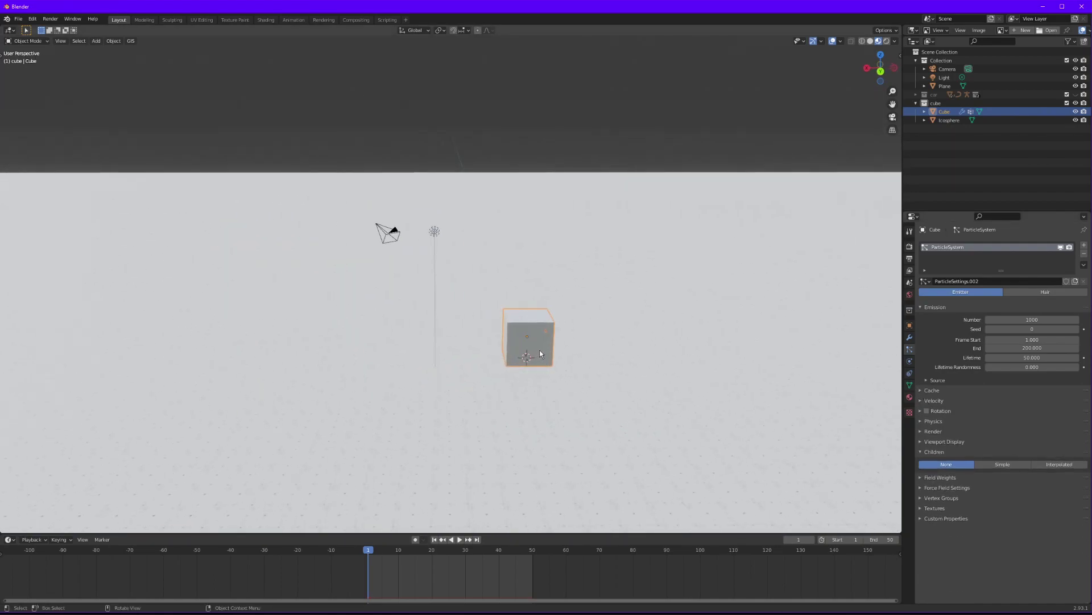
{"action": "key", "text": "g"}
{"action": "key", "text": "x"}
{"action": "left_click", "coordinate": [342, 357]}
Step: Add an Empty at the world origin and parent the cube to it using the Object parent type
{"action": "key", "text": "shift+a"}
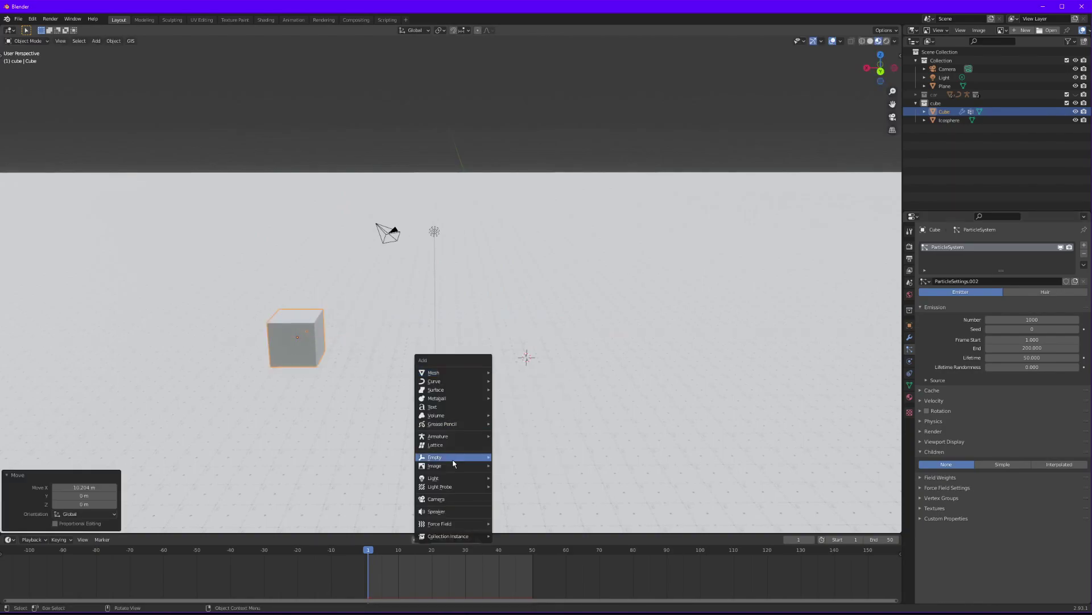
{"action": "mouse_move", "coordinate": [454, 462]}
{"action": "left_click", "coordinate": [518, 456]}
{"action": "left_click", "coordinate": [298, 340]}
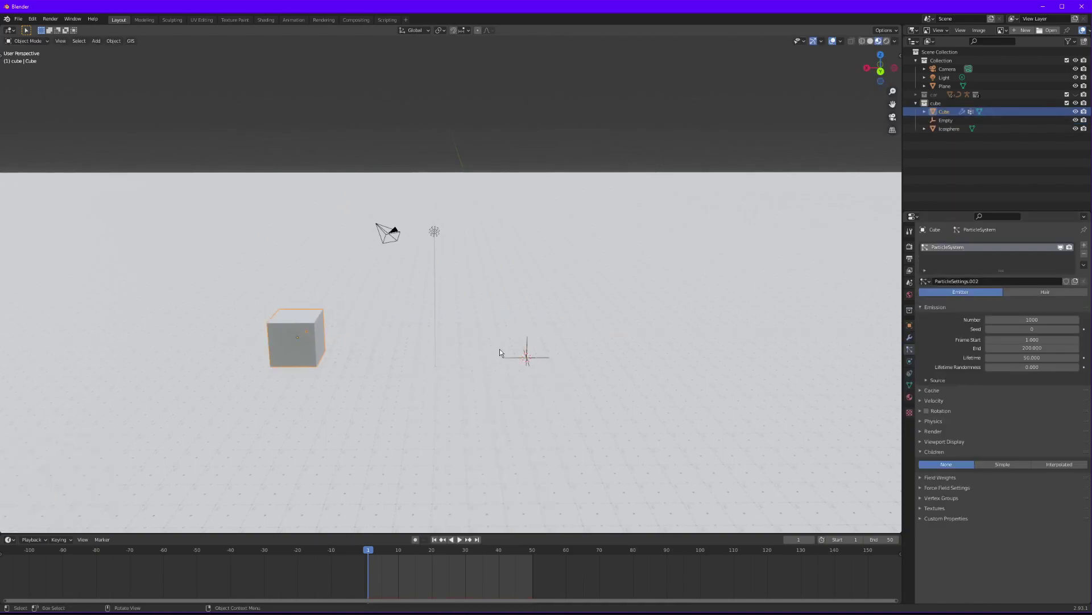
{"action": "left_click", "coordinate": [526, 341], "text": "shift"}
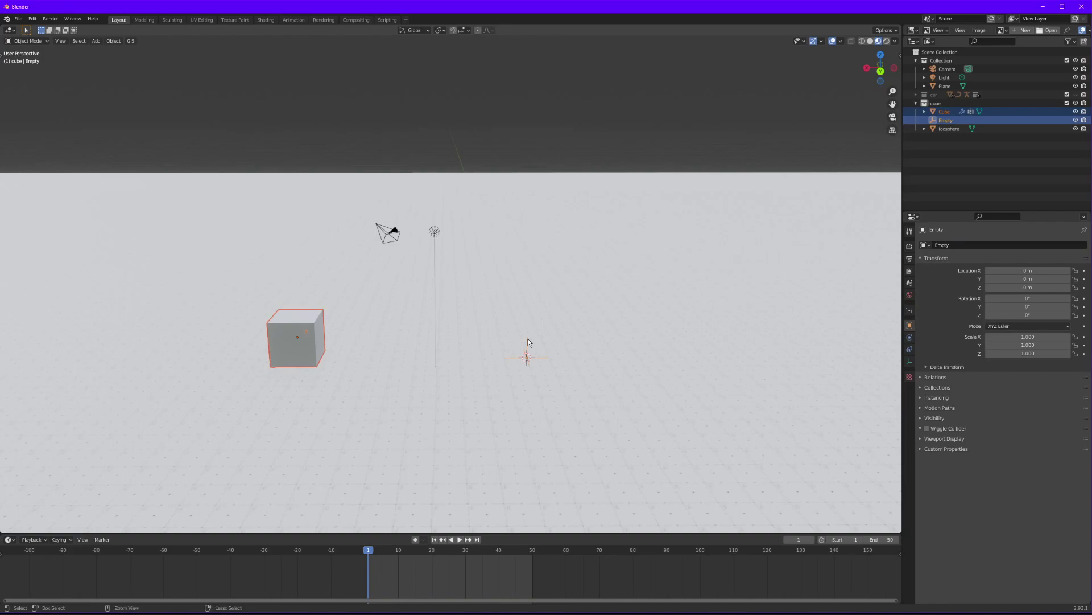
{"action": "key", "text": "ctrl+p"}
{"action": "left_click", "coordinate": [529, 342]}
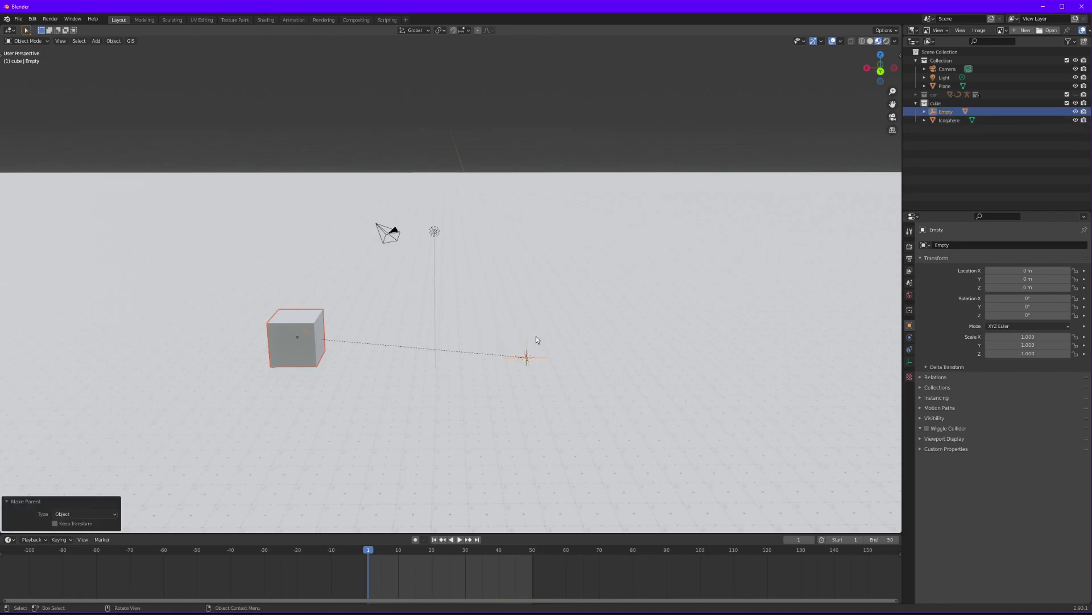
Step: Select only the empty and insert a rotation keyframe for it at frame 1
{"action": "left_click", "coordinate": [528, 348]}
{"action": "left_click", "coordinate": [527, 349]}
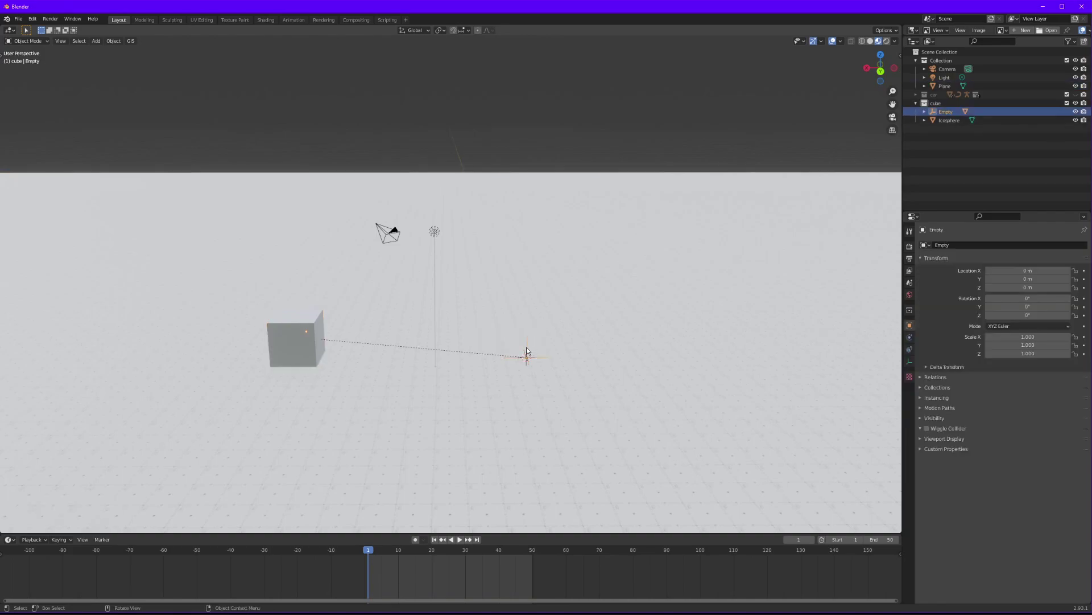
{"action": "key", "text": "i"}
{"action": "left_click", "coordinate": [581, 295]}
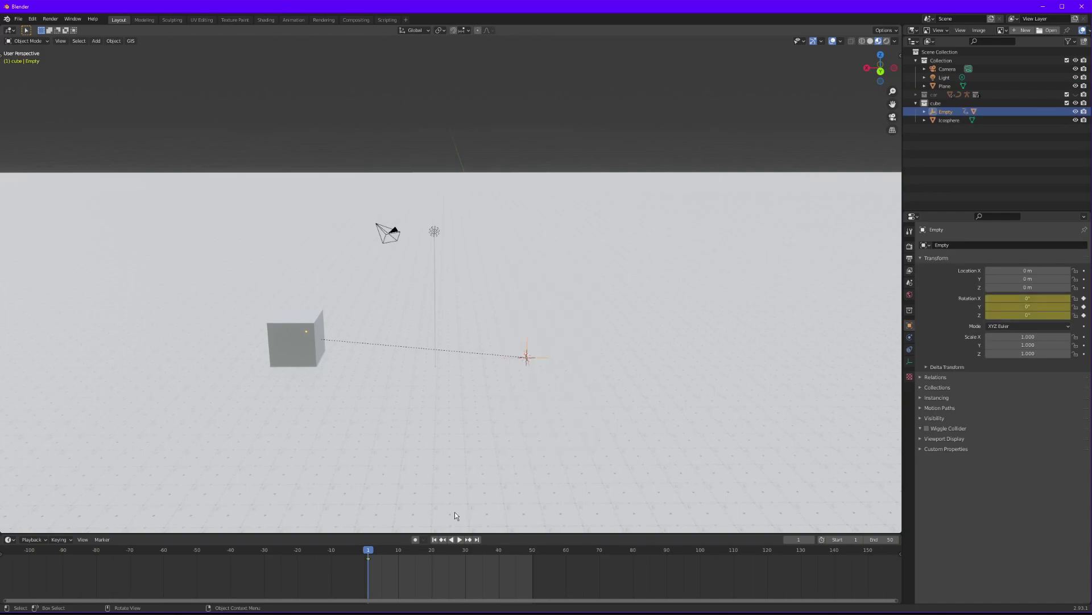
Step: At frame 50, rotate the empty -180° around the Z axis and insert a rotation keyframe
{"action": "left_click", "coordinate": [477, 539]}
{"action": "type", "text": "rz"}
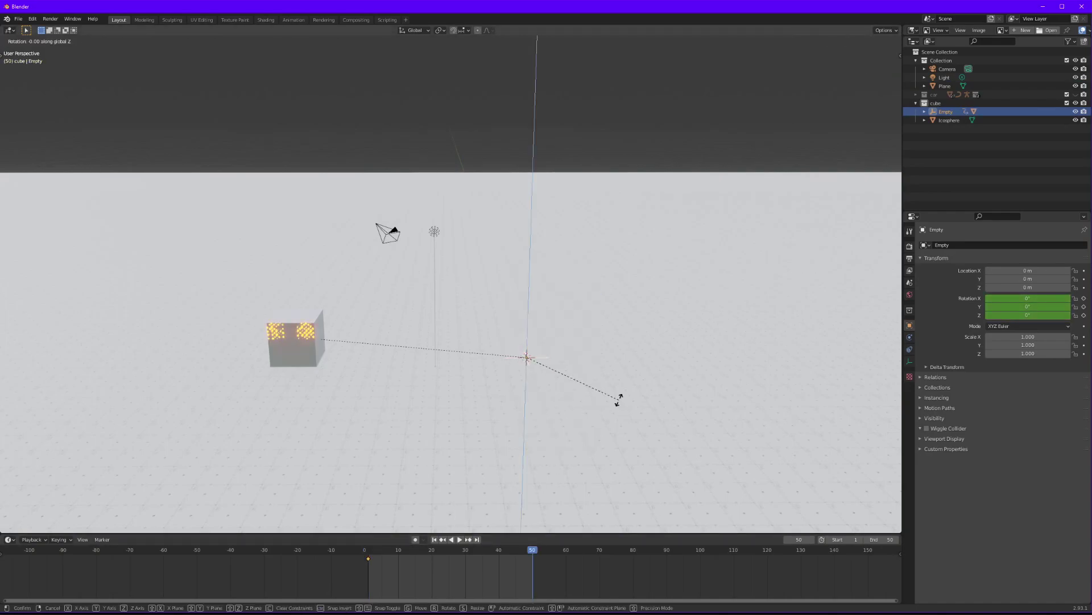
{"action": "type", "text": "-180"}
{"action": "key", "text": "Return"}
{"action": "key", "text": "i"}
{"action": "left_click", "coordinate": [619, 400]}
Step: Play the animation from frame 1 to check the cube's orbit and particle trail, and return to frame 1
{"action": "left_click", "coordinate": [434, 540]}
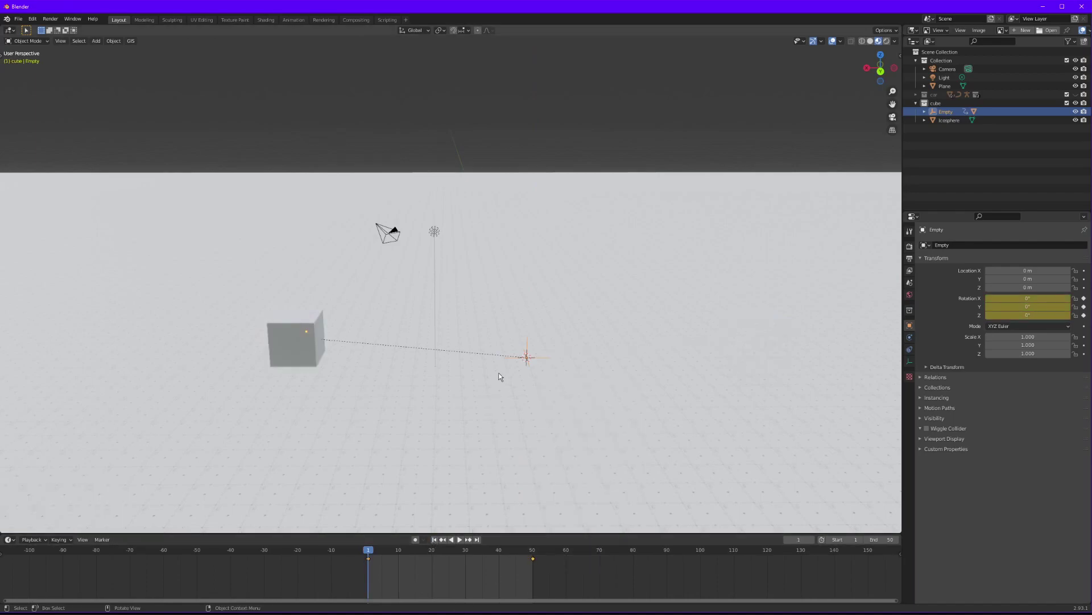
{"action": "key", "text": "space"}
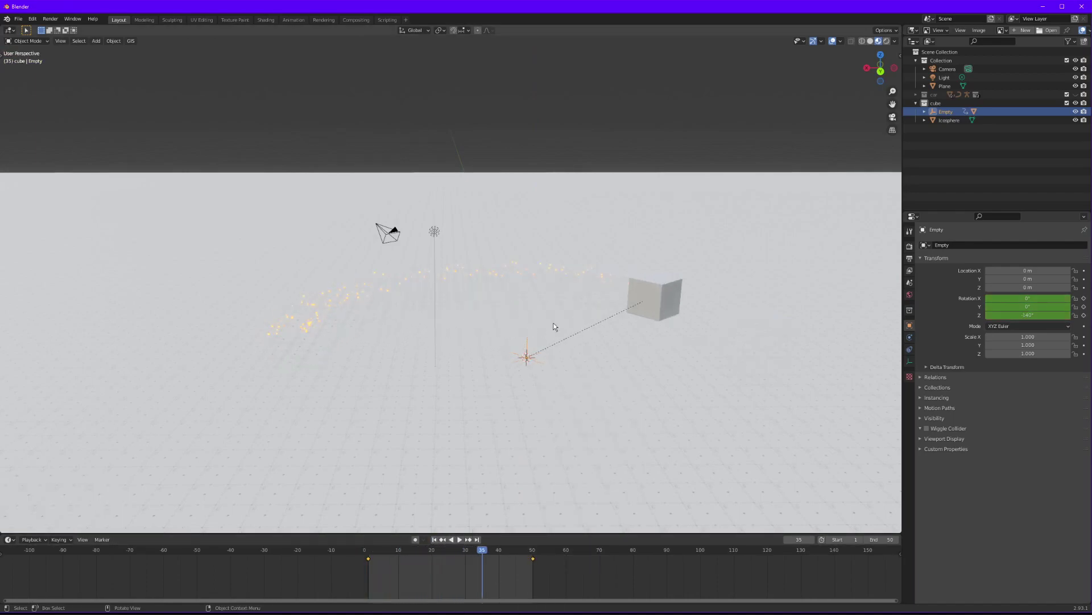
{"action": "middle_click_drag", "start_coordinate": [566, 318], "coordinate": [582, 431]}
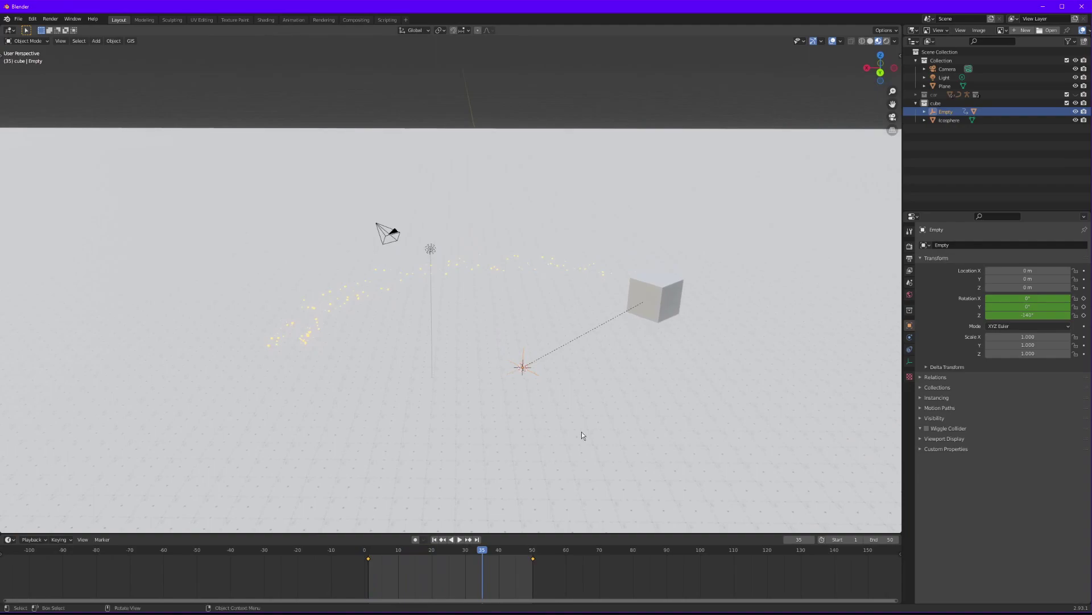
{"action": "left_click", "coordinate": [434, 540]}
Step: Set the cube's particle emission to 10000 particles with the end frame at 50
{"action": "left_click", "coordinate": [313, 346]}
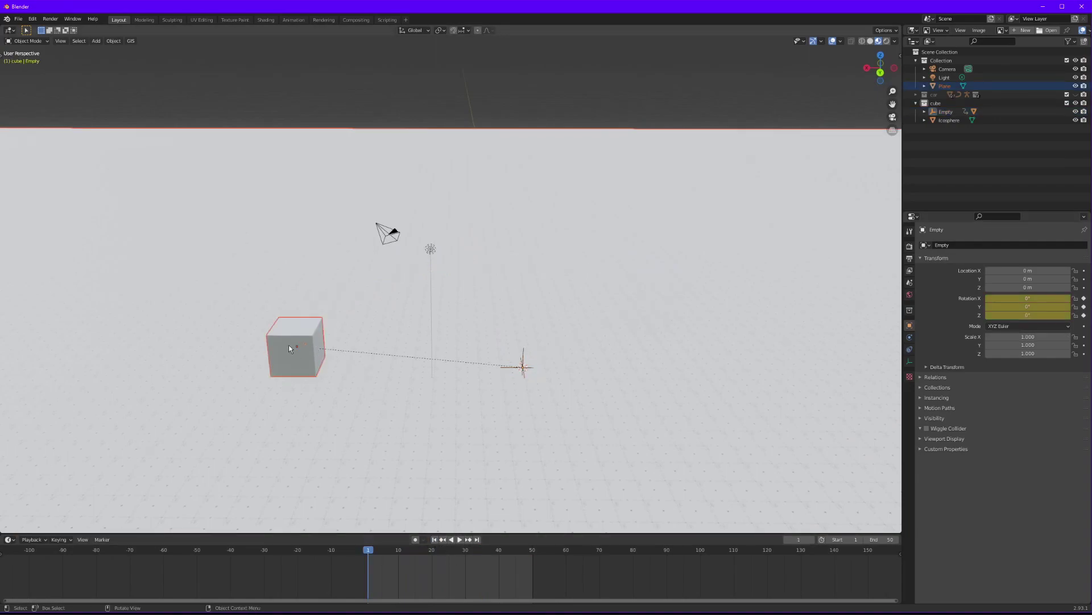
{"action": "left_click", "coordinate": [289, 345]}
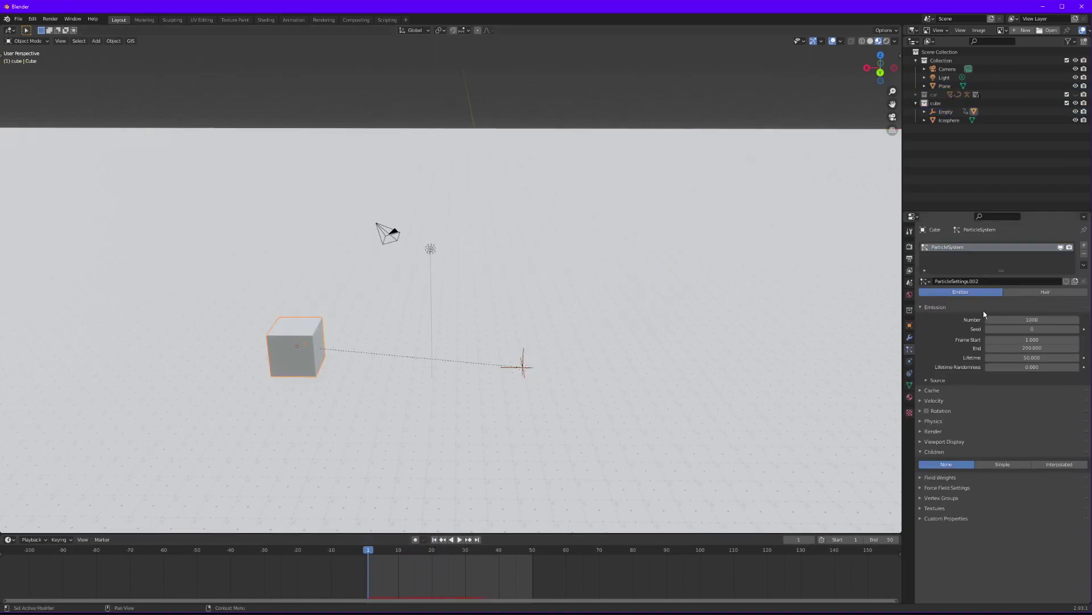
{"action": "left_click", "coordinate": [1031, 319]}
{"action": "type", "text": "10000"}
{"action": "key", "text": "Return"}
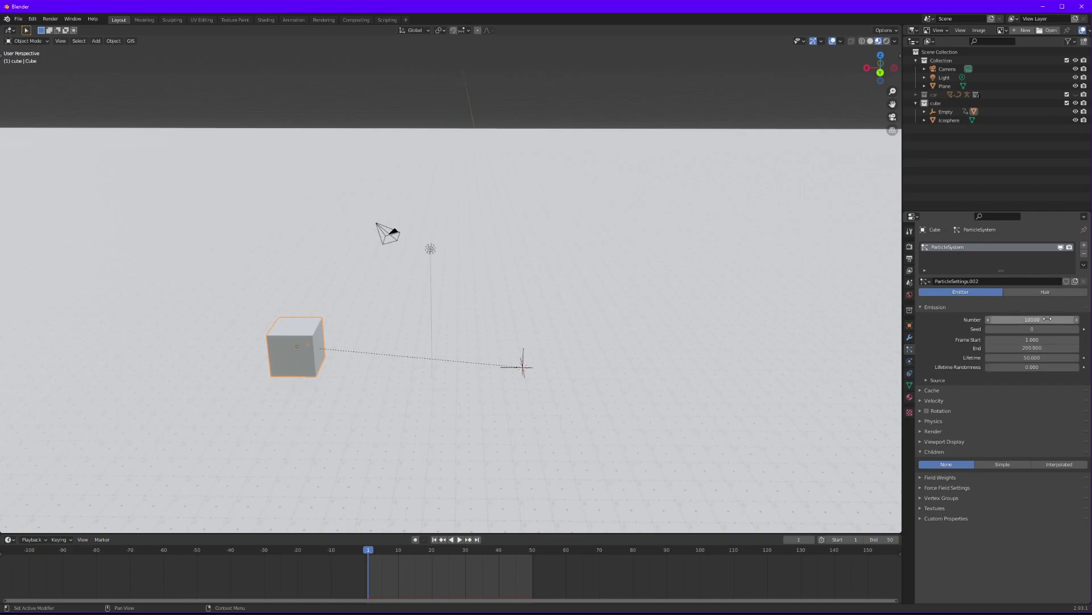
{"action": "left_click", "coordinate": [1035, 348]}
{"action": "type", "text": "50"}
{"action": "key", "text": "Return"}
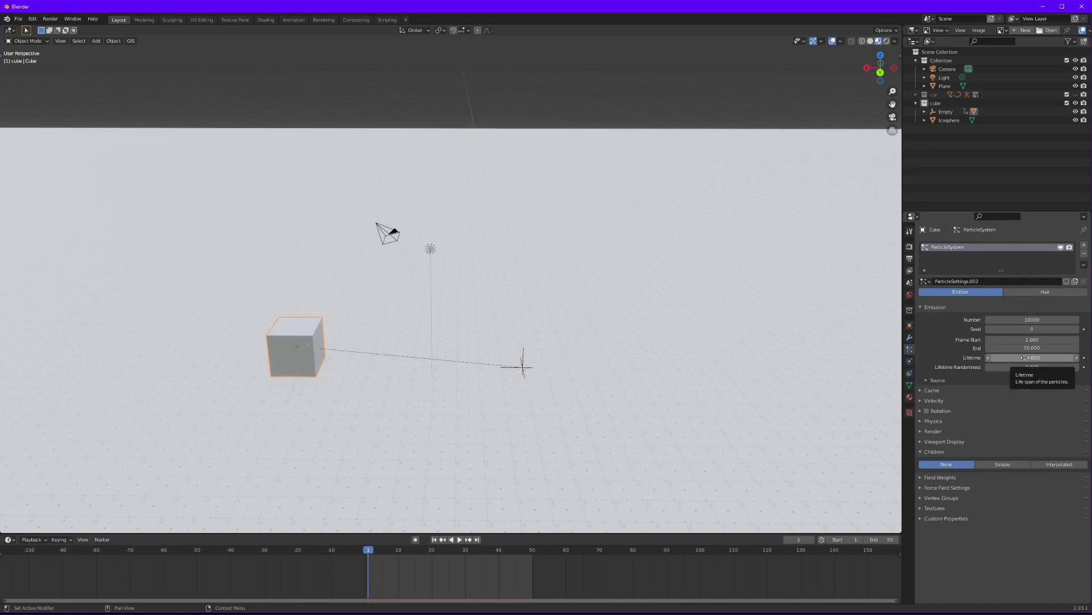
Step: Set the particles' lifetime to 5 and their lifetime randomness to 1
{"action": "left_click", "coordinate": [1025, 357]}
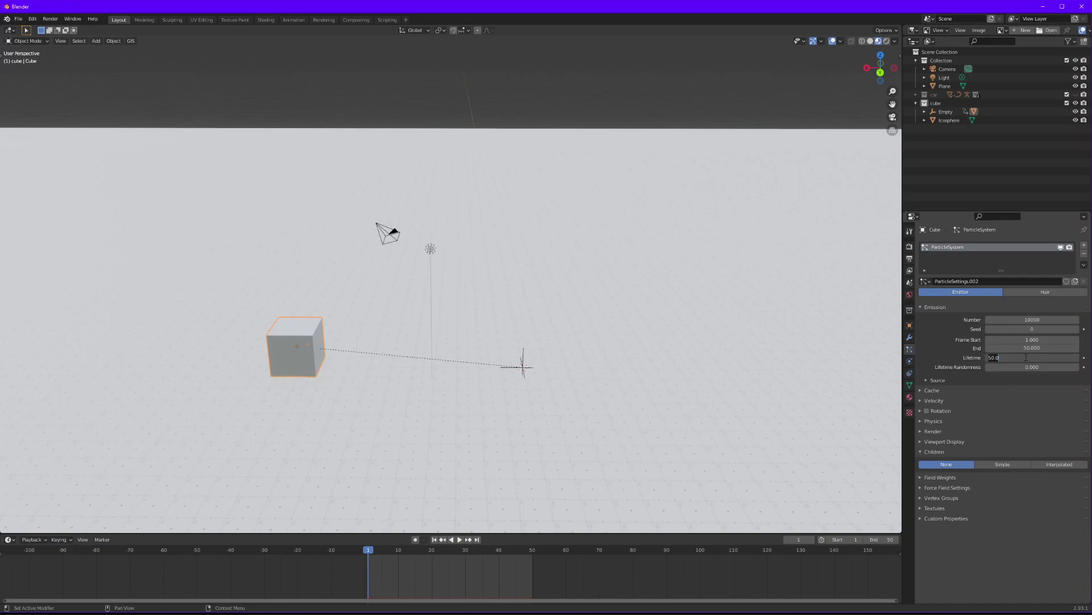
{"action": "type", "text": "5"}
{"action": "key", "text": "Return"}
{"action": "left_click_drag", "start_coordinate": [1024, 368], "coordinate": [1079, 368]}
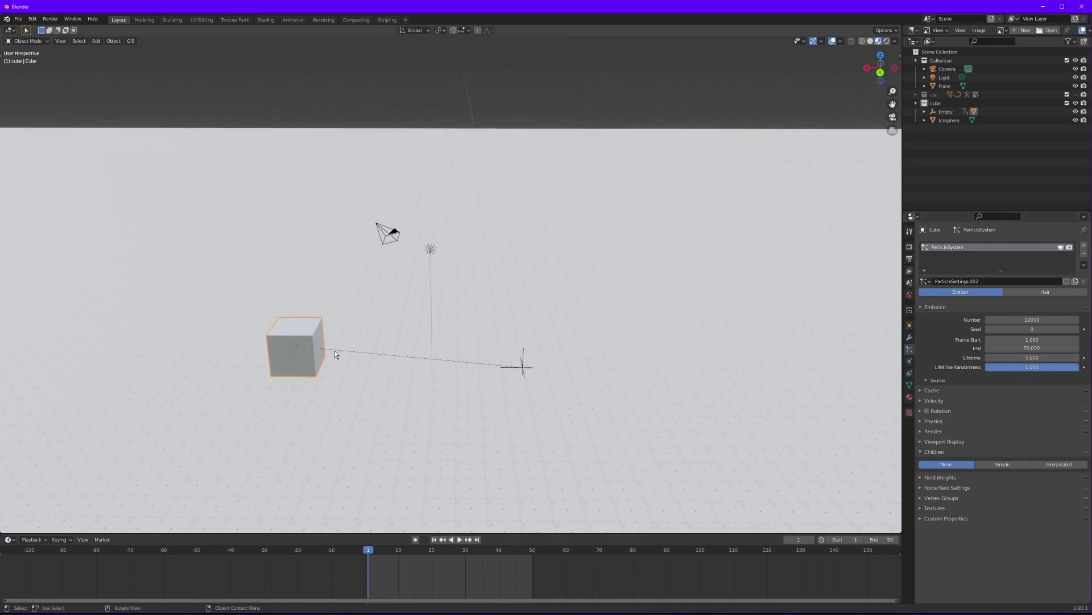
Step: Play the animation, examine the particle trails from above, and return to frame 1
{"action": "key", "text": "space"}
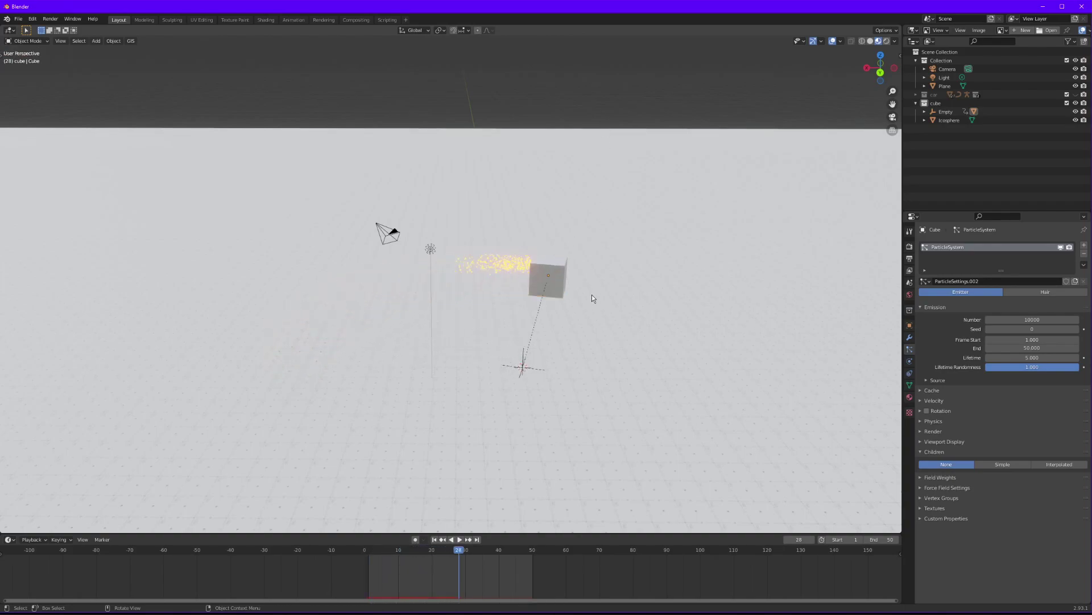
{"action": "key", "text": "KP_7"}
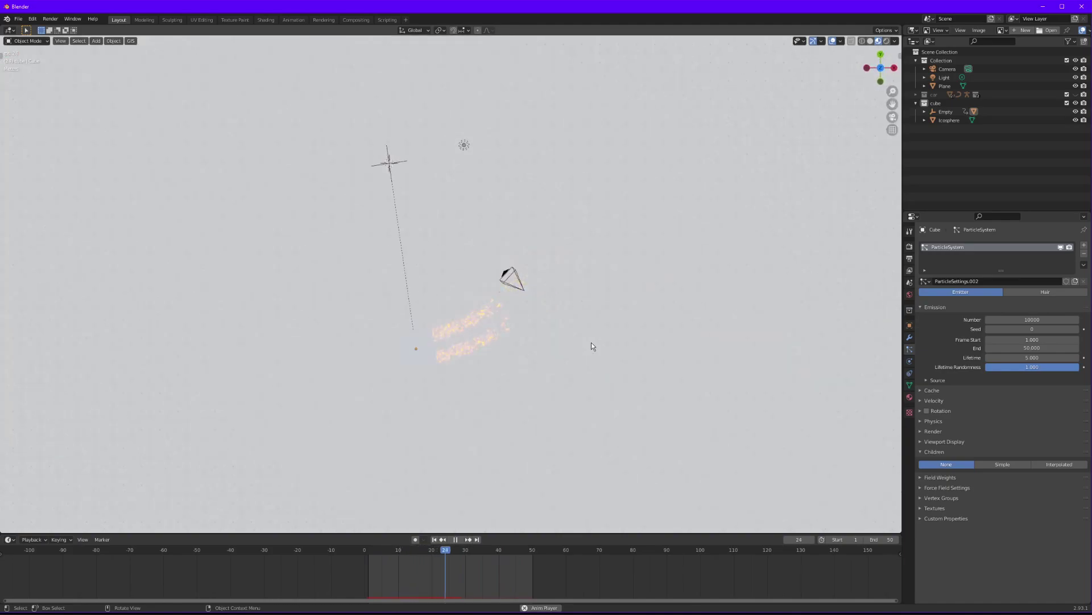
{"action": "middle_click_drag", "start_coordinate": [523, 244], "coordinate": [498, 295], "text": "shift"}
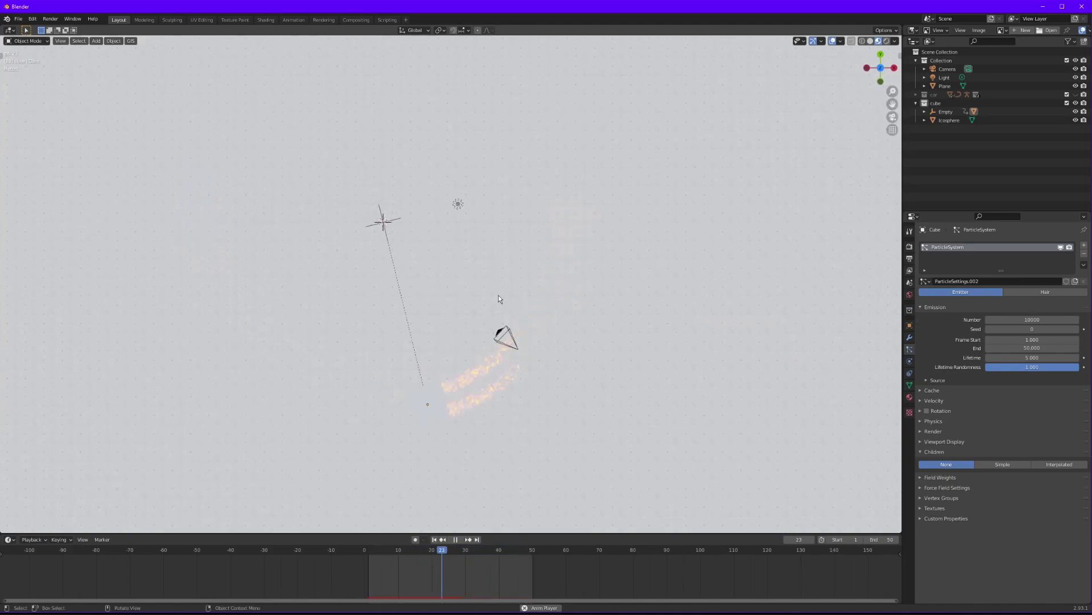
{"action": "key", "text": "space"}
{"action": "middle_click_drag", "start_coordinate": [432, 360], "coordinate": [405, 337]}
{"action": "left_click", "coordinate": [435, 539]}
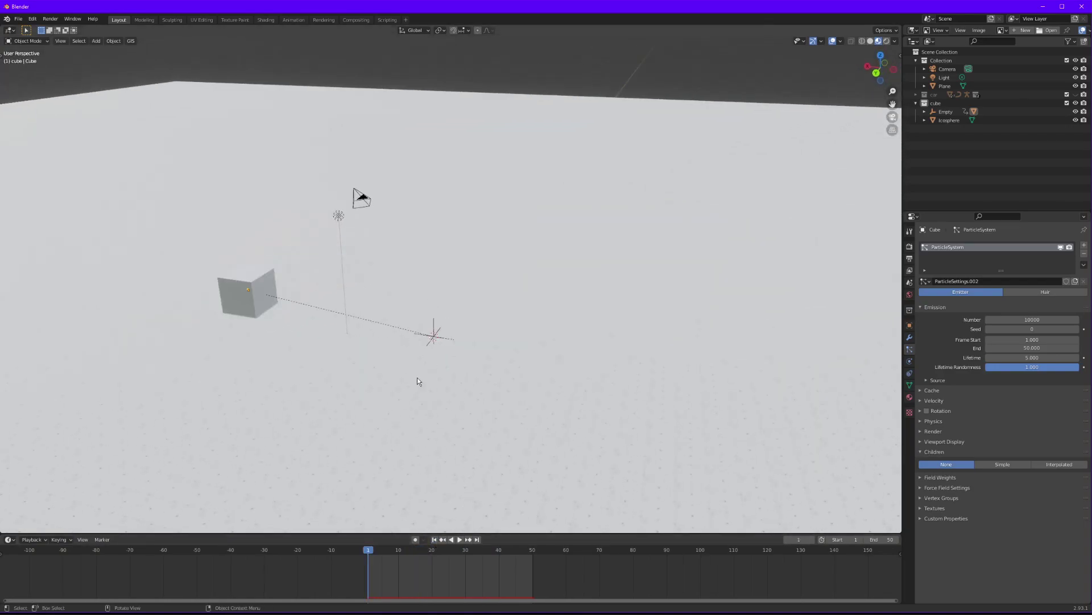
Step: Play the animation to frame 24, stop there for a close view of the trail, and select the cube
{"action": "scroll", "coordinate": [255, 281], "scroll_direction": "up", "scroll_amount": 3}
{"action": "left_click", "coordinate": [460, 539]}
{"action": "left_click", "coordinate": [452, 540]}
{"action": "scroll", "coordinate": [540, 247], "scroll_direction": "up", "scroll_amount": 4}
{"action": "left_click", "coordinate": [583, 80]}
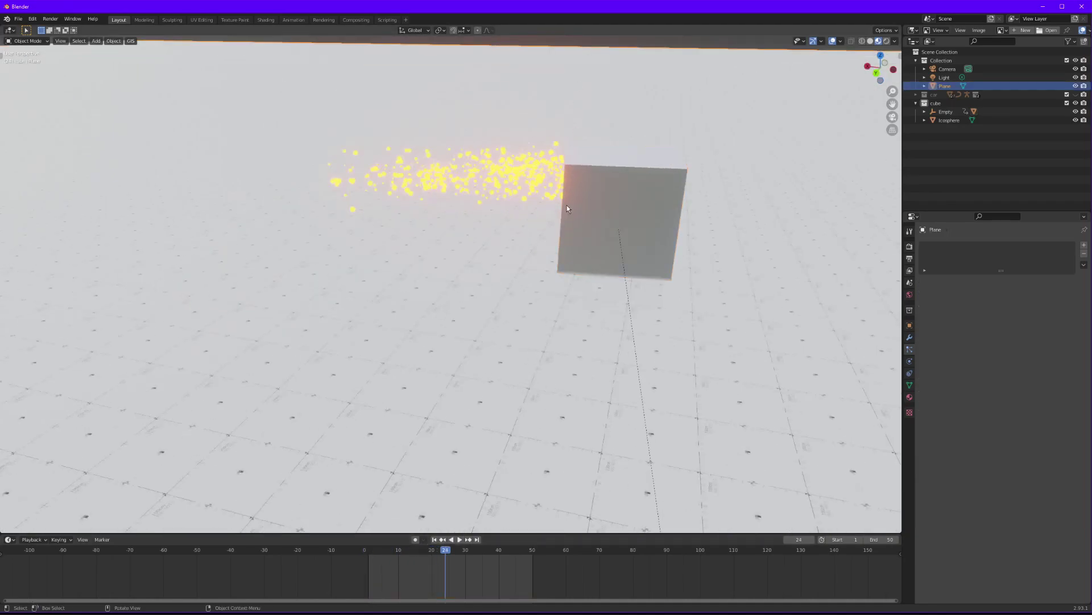
{"action": "middle_click_drag", "start_coordinate": [568, 220], "coordinate": [552, 289], "text": "shift"}
{"action": "left_click", "coordinate": [567, 255]}
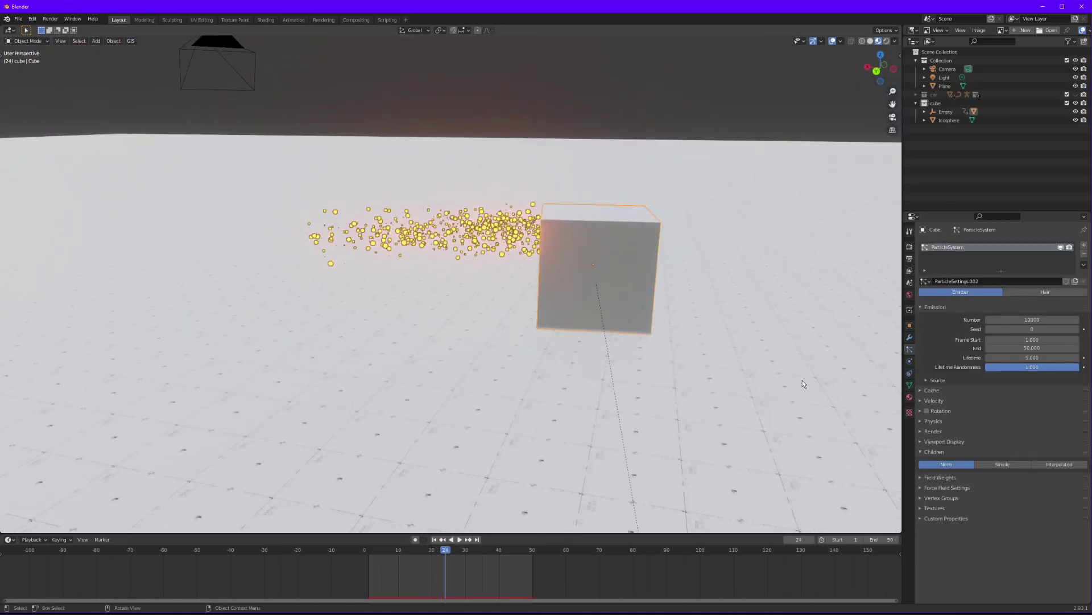
Step: Give the particle system Simple children and inspect the denser trails from above
{"action": "left_click", "coordinate": [1012, 463]}
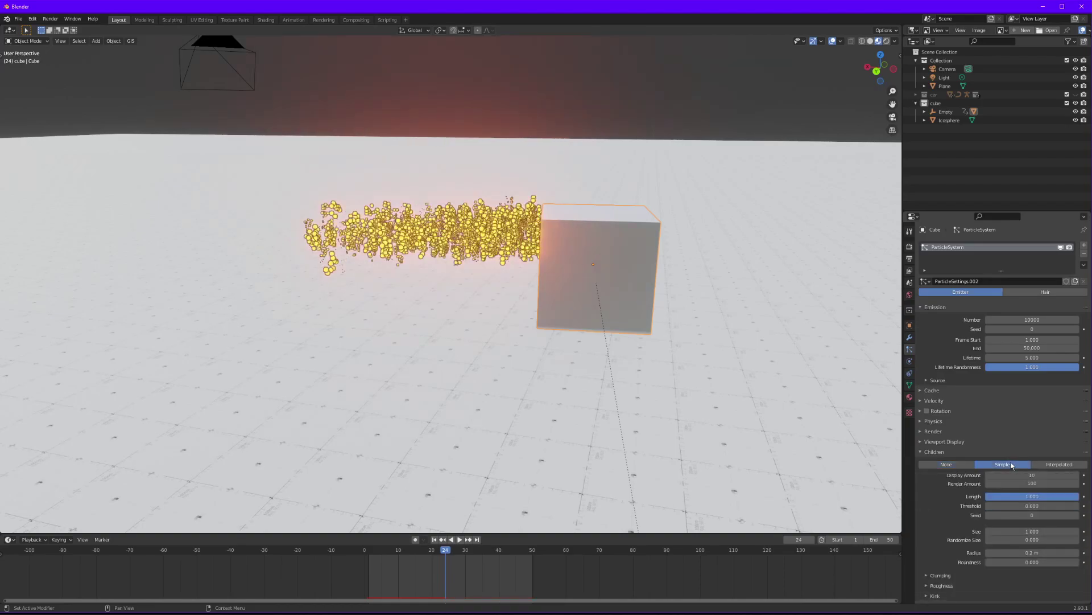
{"action": "scroll", "coordinate": [1003, 471], "scroll_direction": "down", "scroll_amount": 2}
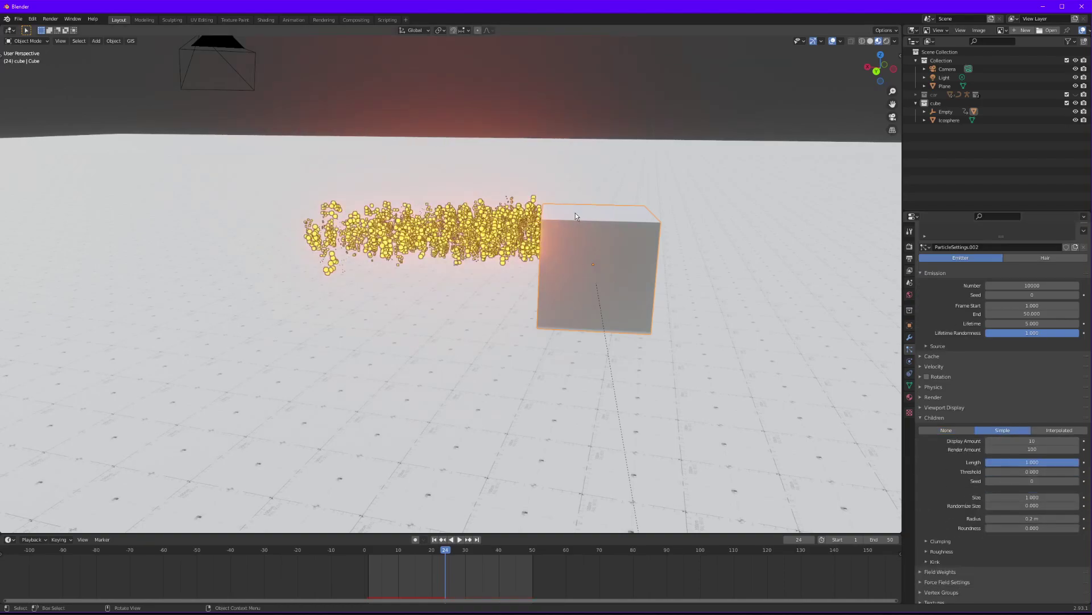
{"action": "middle_click_drag", "start_coordinate": [570, 220], "coordinate": [579, 287]}
{"action": "scroll", "coordinate": [442, 371], "scroll_direction": "up", "scroll_amount": 2}
{"action": "middle_click_drag", "start_coordinate": [456, 390], "coordinate": [455, 258], "text": "shift"}
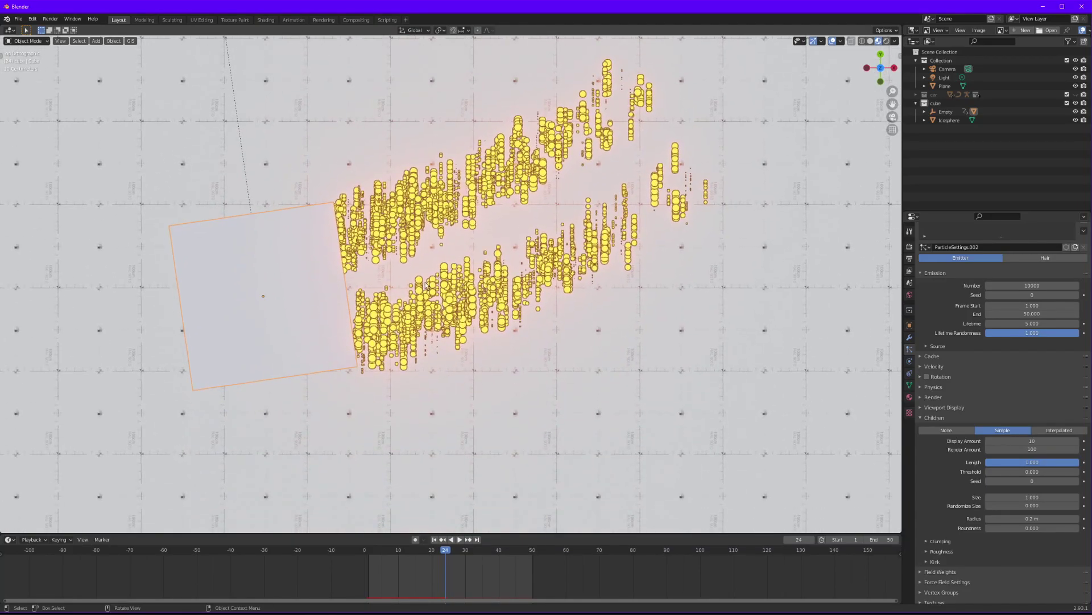
{"action": "middle_click_drag", "start_coordinate": [431, 308], "coordinate": [405, 328]}
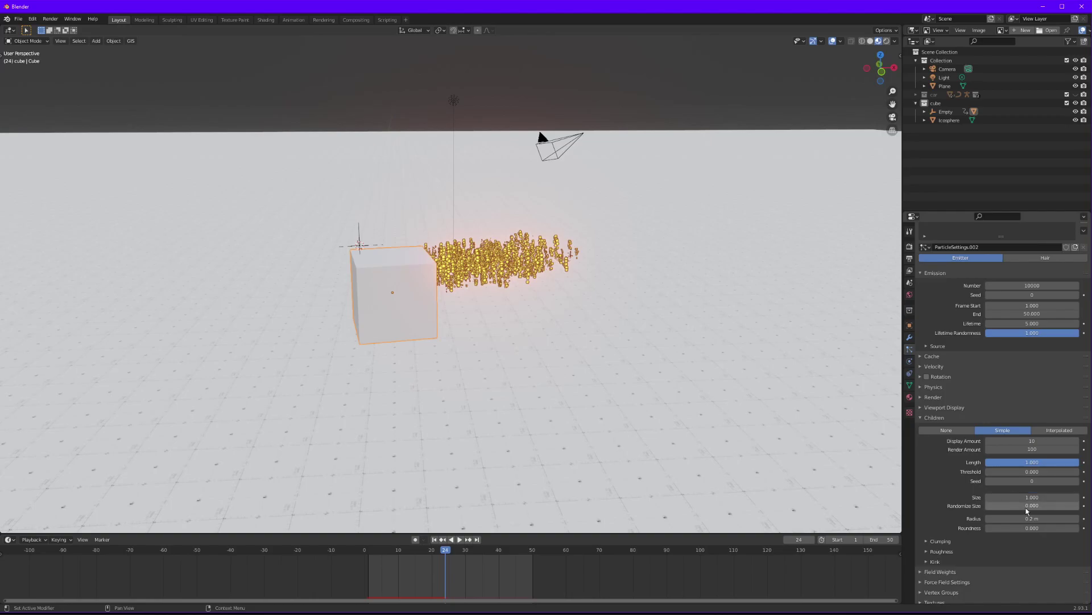
Step: Set the child particles' size randomness and roundness to 1
{"action": "left_click_drag", "start_coordinate": [1020, 506], "coordinate": [1080, 506]}
{"action": "scroll", "coordinate": [508, 267], "scroll_direction": "up", "scroll_amount": 3}
{"action": "middle_click_drag", "start_coordinate": [508, 260], "coordinate": [494, 243]}
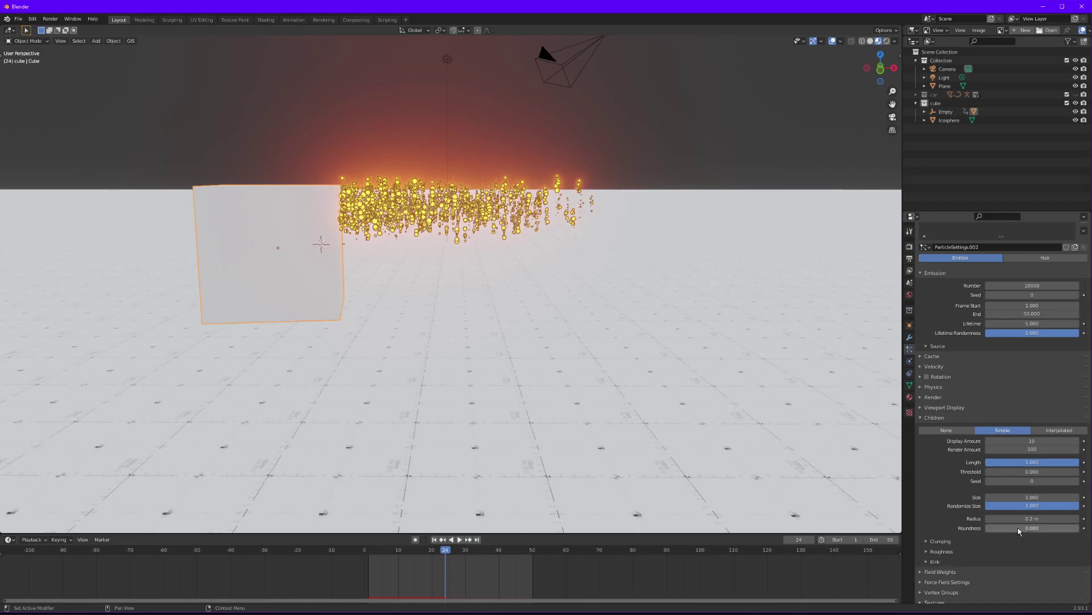
{"action": "left_click_drag", "start_coordinate": [1019, 528], "coordinate": [1059, 527]}
{"action": "middle_click_drag", "start_coordinate": [415, 254], "coordinate": [397, 237]}
{"action": "middle_click_drag", "start_coordinate": [449, 203], "coordinate": [421, 205]}
Step: Set the child particles' Clump value to 1 in the clumping settings and inspect the trail, keeping the cube selected
{"action": "scroll", "coordinate": [1019, 510], "scroll_direction": "down", "scroll_amount": 1}
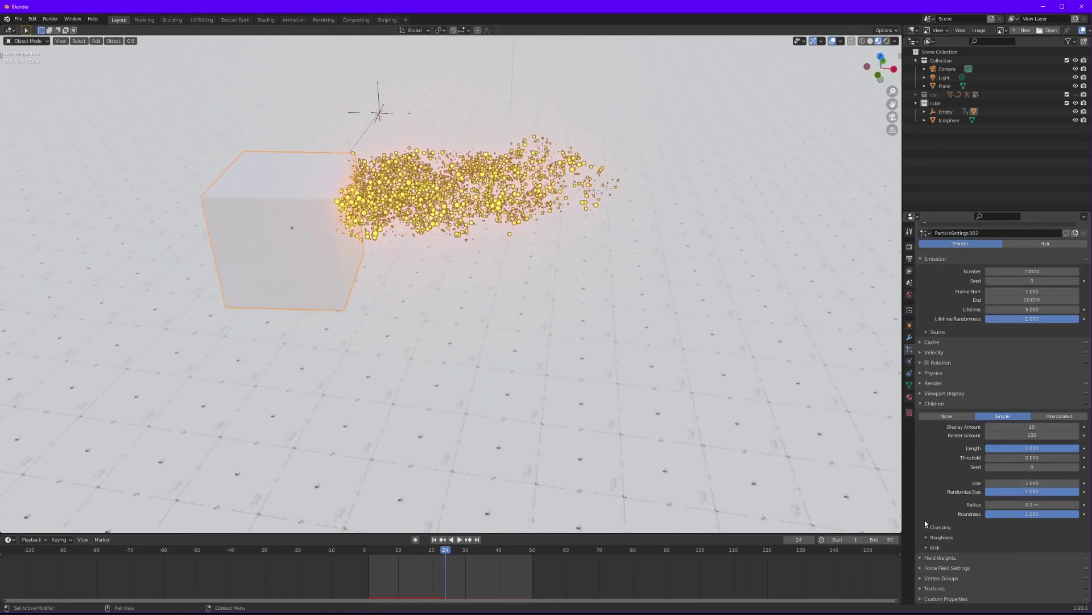
{"action": "left_click", "coordinate": [928, 527]}
{"action": "scroll", "coordinate": [934, 512], "scroll_direction": "down", "scroll_amount": 3}
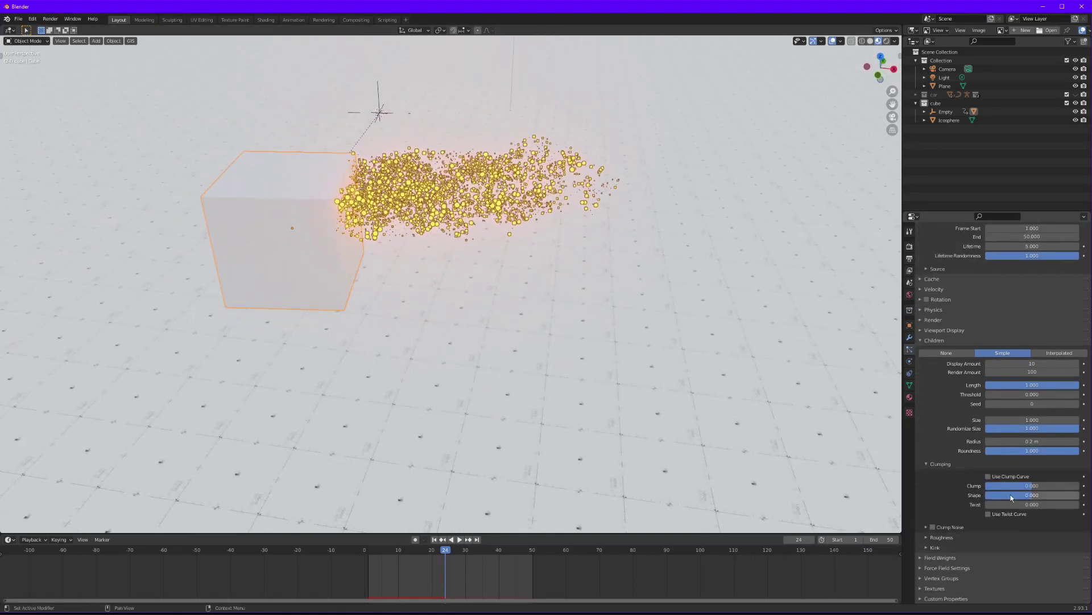
{"action": "left_click_drag", "start_coordinate": [1011, 485], "coordinate": [1080, 485]}
{"action": "middle_click_drag", "start_coordinate": [595, 216], "coordinate": [598, 172]}
{"action": "scroll", "coordinate": [401, 146], "scroll_direction": "down", "scroll_amount": 2}
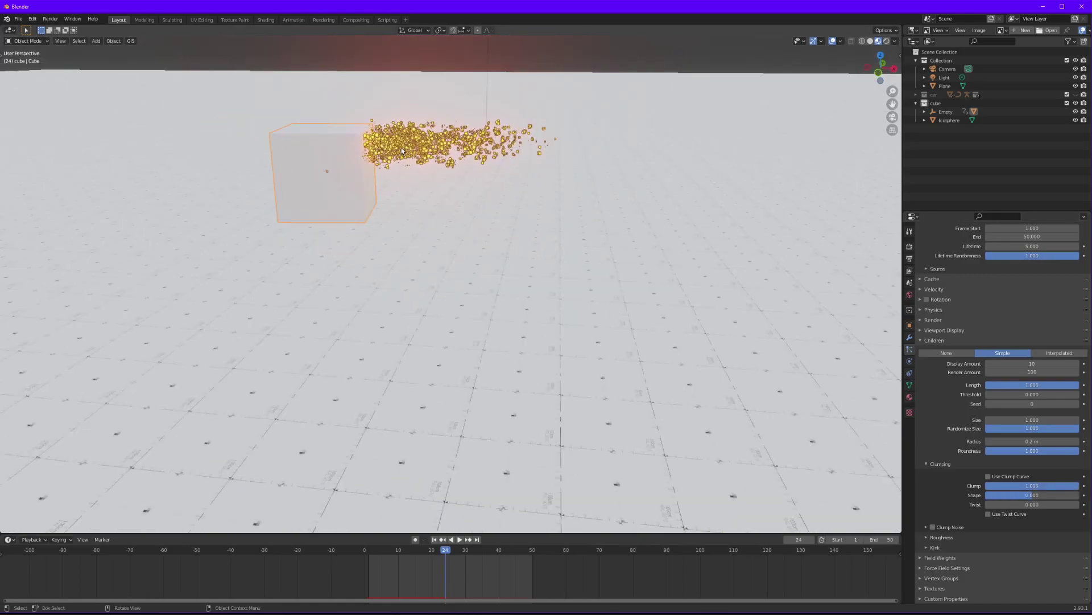
{"action": "middle_click_drag", "start_coordinate": [402, 145], "coordinate": [440, 227], "text": "shift"}
{"action": "left_click", "coordinate": [447, 163]}
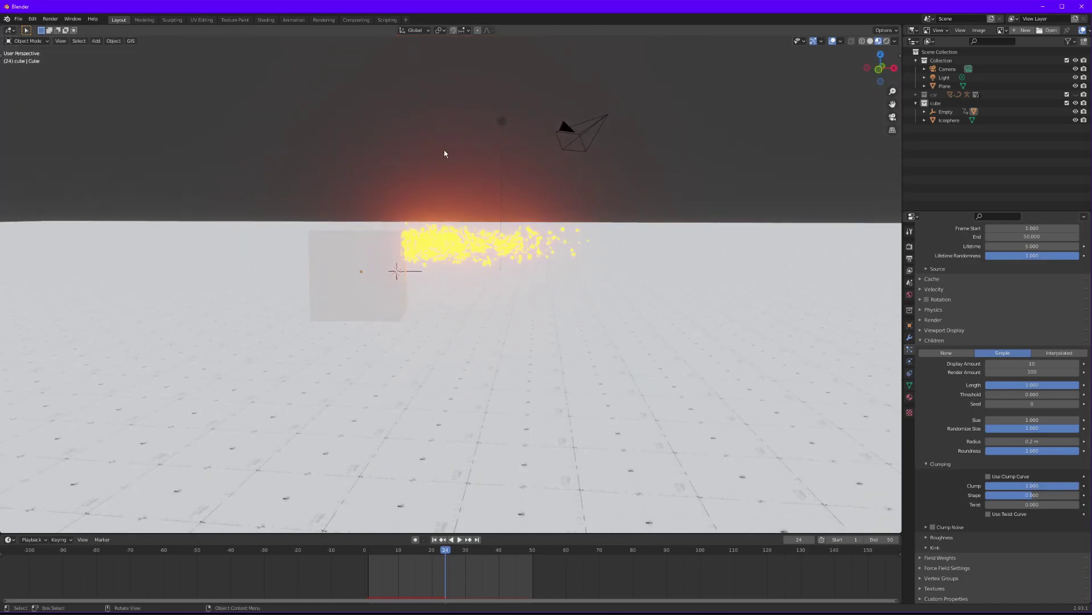
{"action": "left_click", "coordinate": [458, 240]}
{"action": "scroll", "coordinate": [938, 443], "scroll_direction": "up", "scroll_amount": 5}
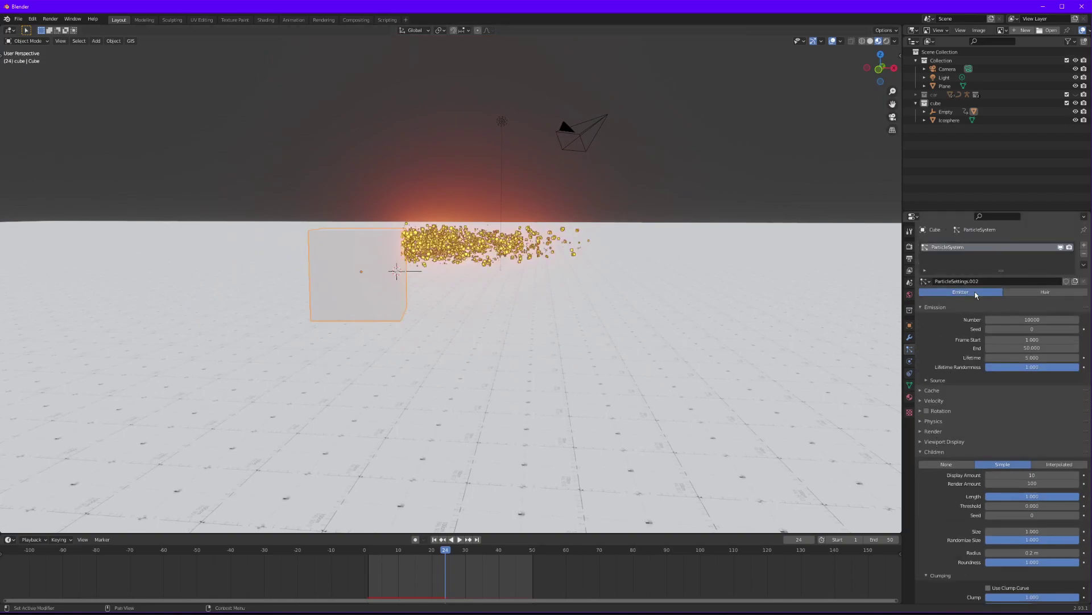
Step: Set the cube's particle lifetime to 10 and return the animation to frame 1
{"action": "left_click", "coordinate": [1028, 358]}
{"action": "type", "text": "10"}
{"action": "key", "text": "Return"}
{"action": "left_click", "coordinate": [434, 539]}
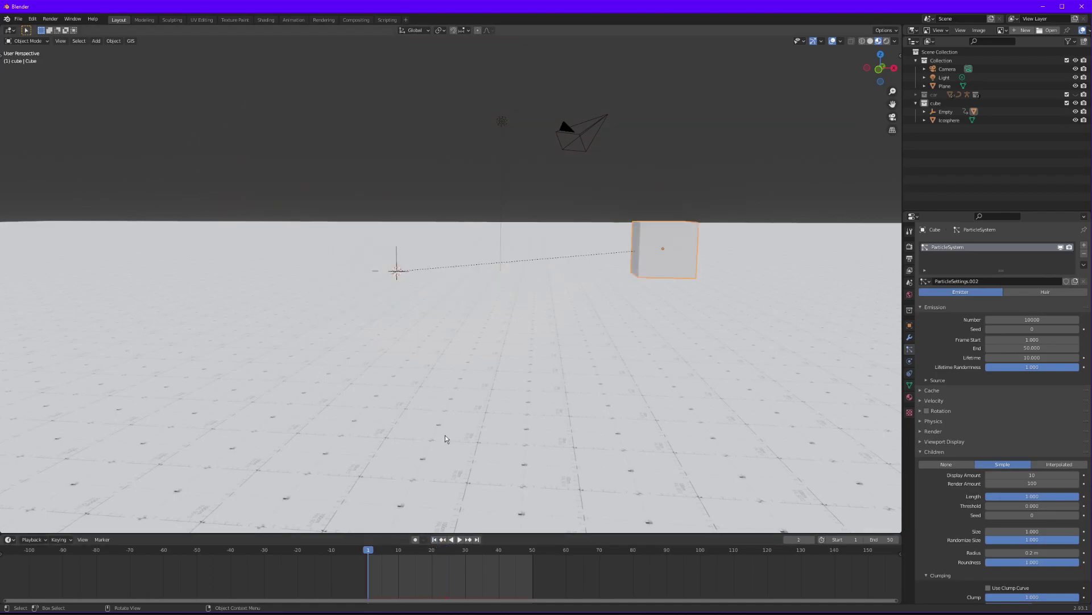
Step: Play the animation to frame 31 and inspect the cube's particle trails from above
{"action": "left_click", "coordinate": [491, 181]}
{"action": "key", "text": "KP_7"}
{"action": "scroll", "coordinate": [492, 216], "scroll_direction": "down", "scroll_amount": 9}
{"action": "middle_click_drag", "start_coordinate": [492, 216], "coordinate": [515, 283], "text": "shift"}
{"action": "scroll", "coordinate": [517, 283], "scroll_direction": "up", "scroll_amount": 2}
{"action": "key", "text": "space"}
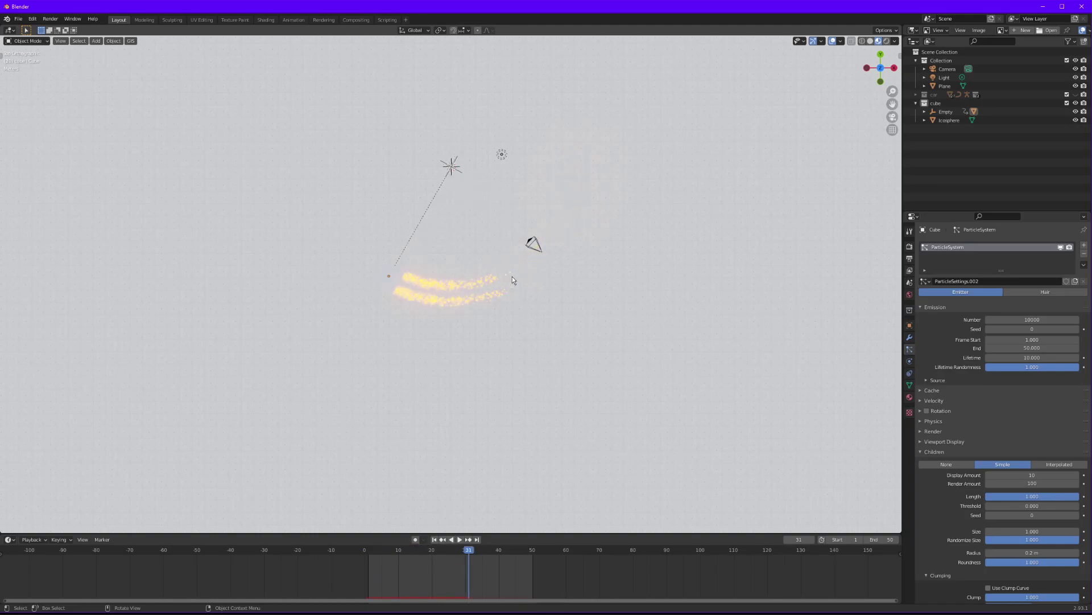
Step: Check the two emitting face patches in the cube's mesh, returning to Object Mode when done
{"action": "middle_click_drag", "start_coordinate": [428, 289], "coordinate": [316, 233]}
{"action": "key", "text": "Tab"}
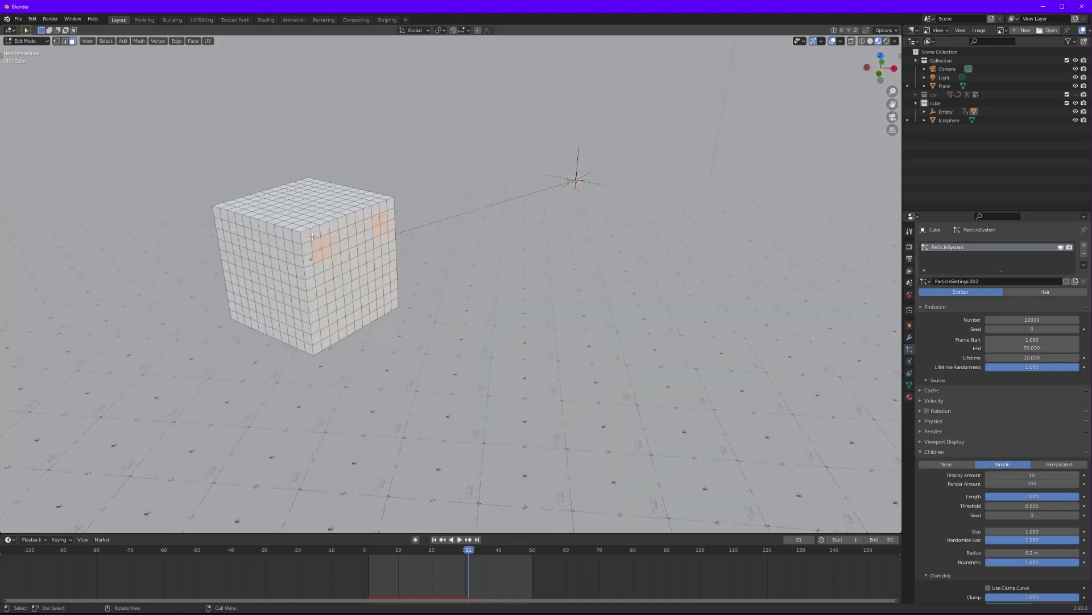
{"action": "key", "text": "Tab"}
{"action": "middle_click_drag", "start_coordinate": [571, 255], "coordinate": [543, 106]}
{"action": "left_click", "coordinate": [556, 52]}
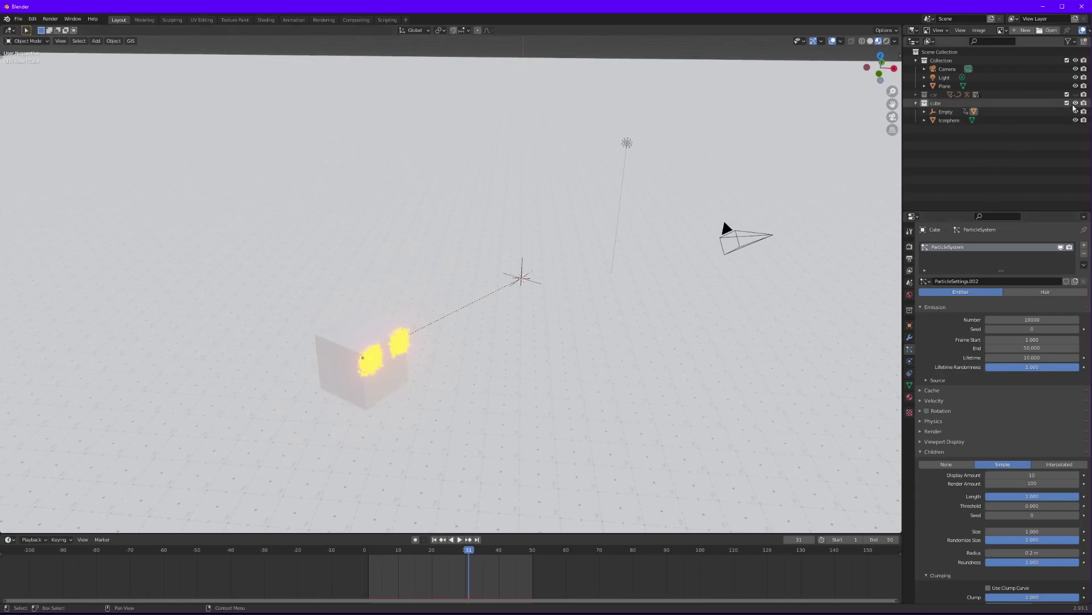
Step: Collapse and hide the cube collection, and make the car collection visible
{"action": "left_click", "coordinate": [916, 103]}
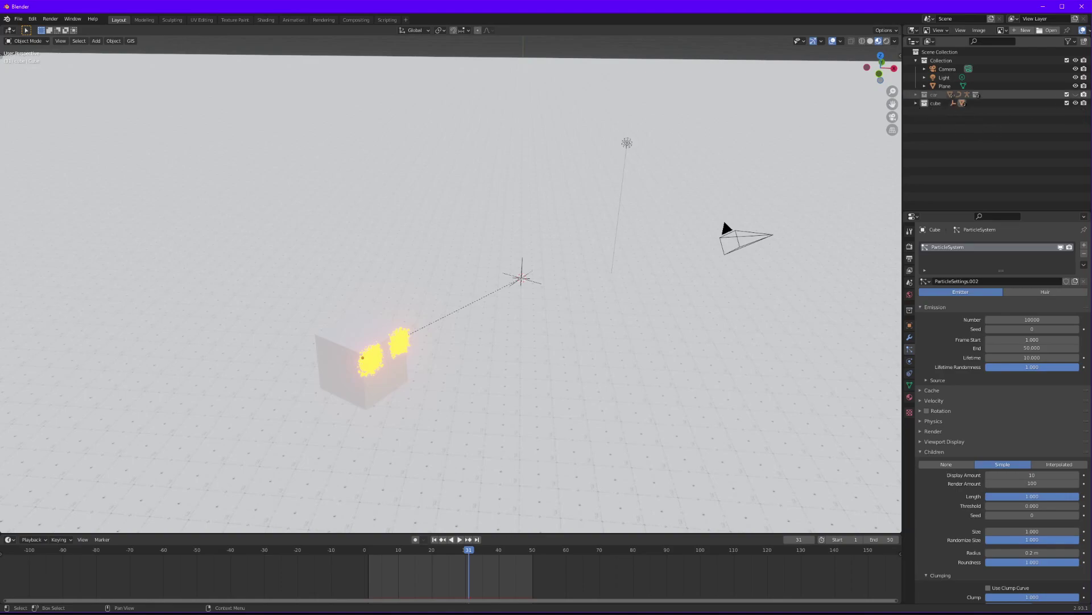
{"action": "left_click", "coordinate": [1075, 103]}
{"action": "left_click", "coordinate": [1076, 95]}
{"action": "scroll", "coordinate": [660, 293], "scroll_direction": "down", "scroll_amount": 4}
{"action": "middle_click_drag", "start_coordinate": [644, 324], "coordinate": [553, 229], "text": "shift"}
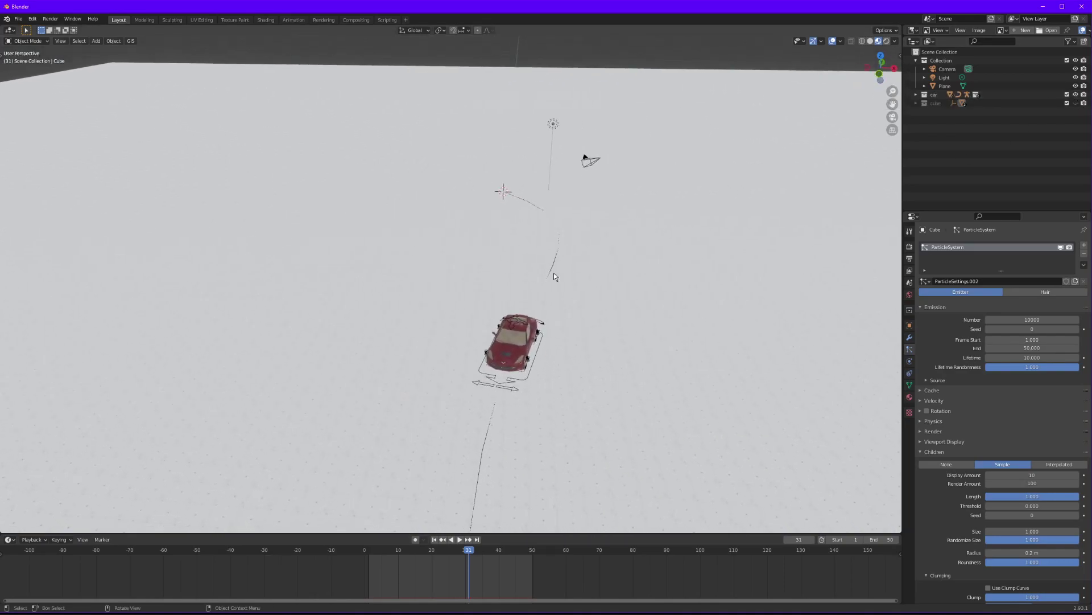
Step: Select the car rig, return the animation to frame 1, and bring the car into close view
{"action": "left_click", "coordinate": [524, 381]}
{"action": "middle_click_drag", "start_coordinate": [519, 378], "coordinate": [600, 367]}
{"action": "middle_click_drag", "start_coordinate": [449, 395], "coordinate": [480, 377], "text": "shift"}
{"action": "scroll", "coordinate": [480, 377], "scroll_direction": "up", "scroll_amount": 1}
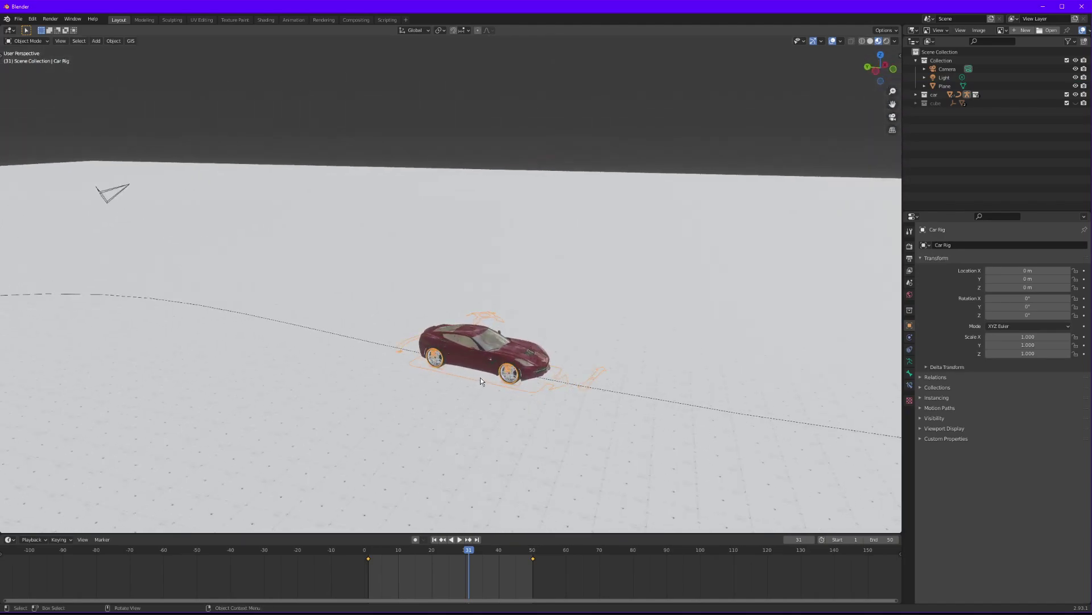
{"action": "left_click", "coordinate": [435, 539]}
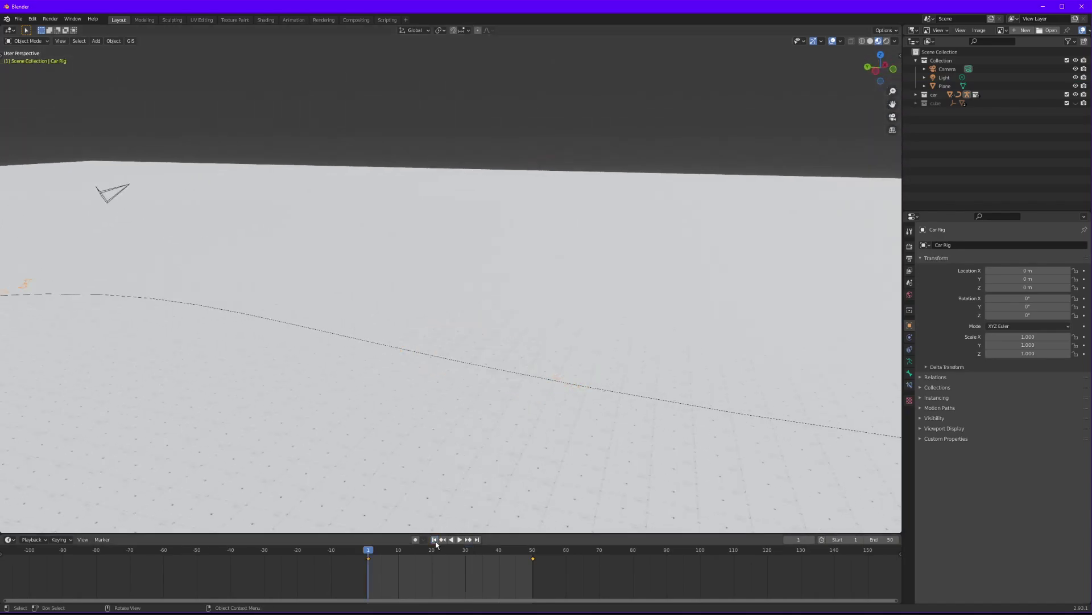
{"action": "scroll", "coordinate": [542, 433], "scroll_direction": "down", "scroll_amount": 4}
{"action": "middle_click_drag", "start_coordinate": [308, 419], "coordinate": [444, 411], "text": "shift"}
{"action": "scroll", "coordinate": [402, 366], "scroll_direction": "up", "scroll_amount": 7}
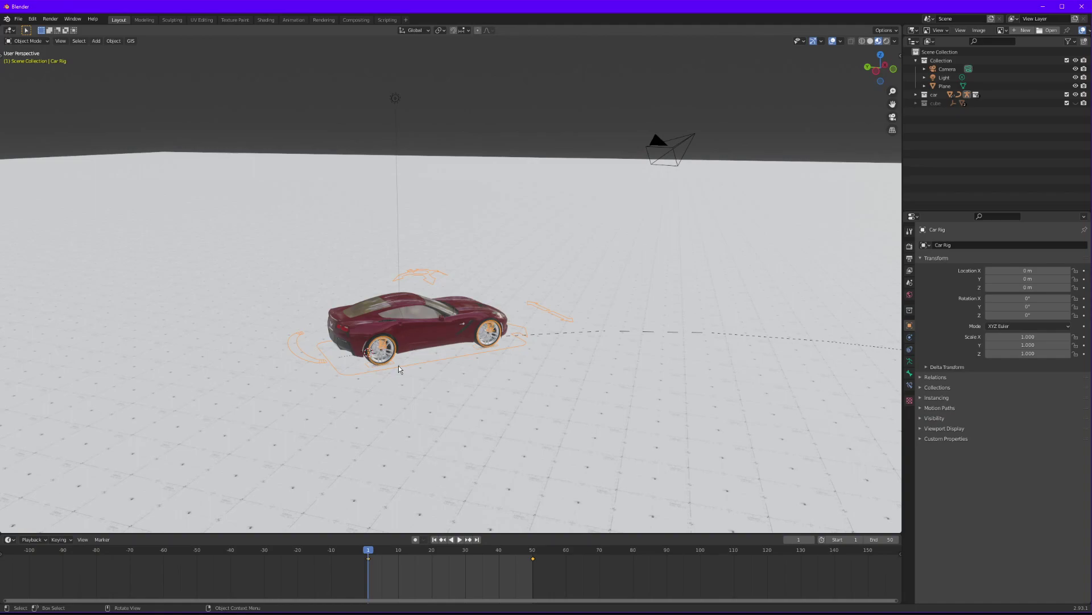
Step: Select the car body and show its vertex groups
{"action": "middle_click_drag", "start_coordinate": [399, 365], "coordinate": [336, 327]}
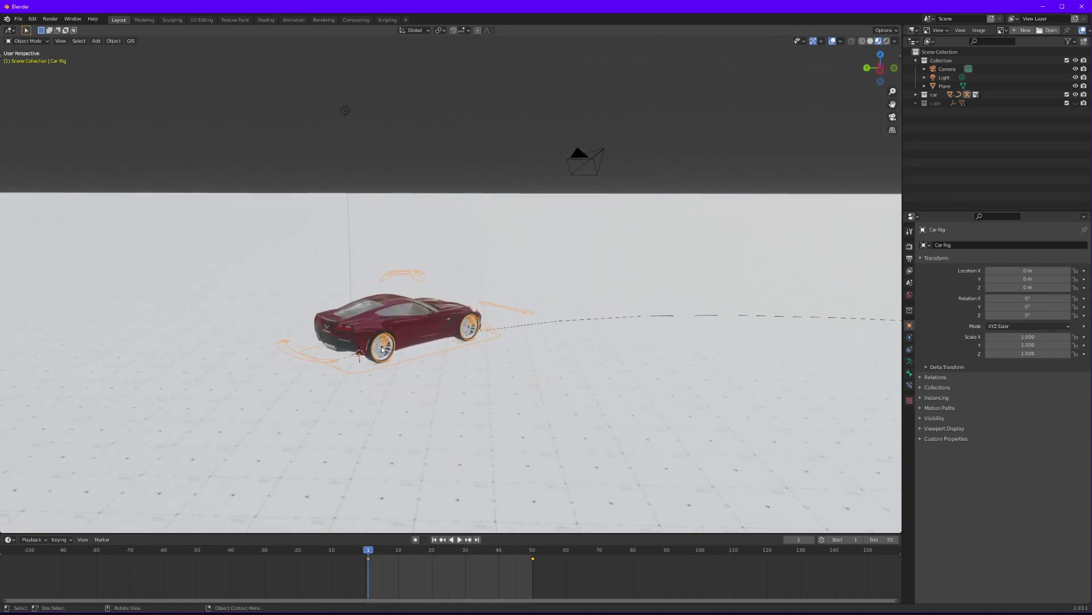
{"action": "left_click", "coordinate": [399, 337]}
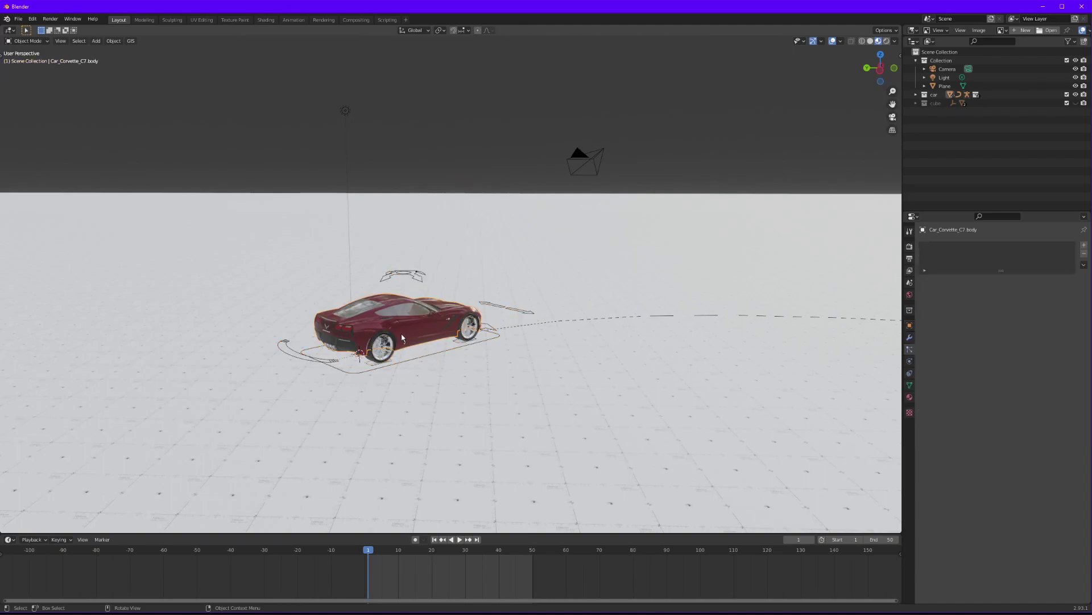
{"action": "middle_click_drag", "start_coordinate": [399, 337], "coordinate": [753, 332]}
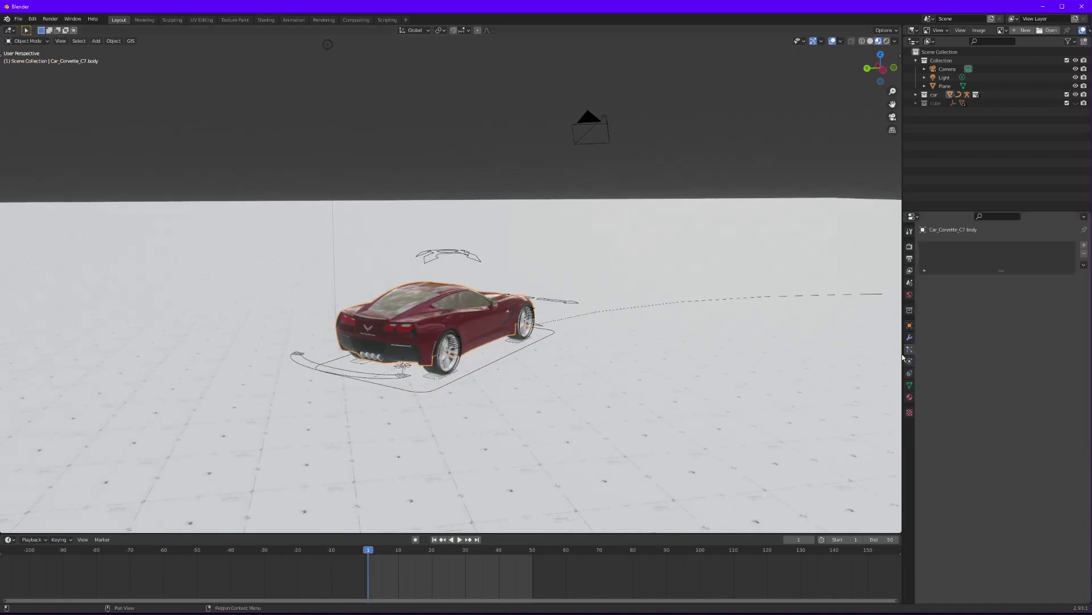
{"action": "left_click", "coordinate": [909, 385]}
{"action": "scroll", "coordinate": [425, 315], "scroll_direction": "up", "scroll_amount": 2}
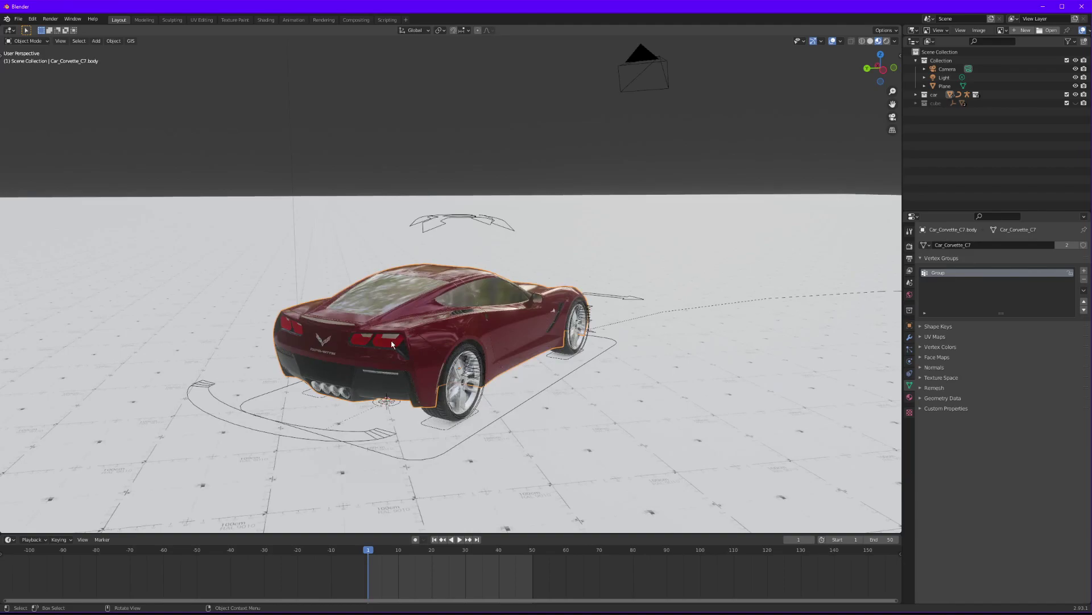
Step: Inspect the car body's rear mesh around the tail lights in Edit Mode, and return to Object Mode
{"action": "key", "text": "Tab"}
{"action": "middle_click_drag", "start_coordinate": [379, 347], "coordinate": [407, 333]}
{"action": "scroll", "coordinate": [411, 329], "scroll_direction": "up", "scroll_amount": 3}
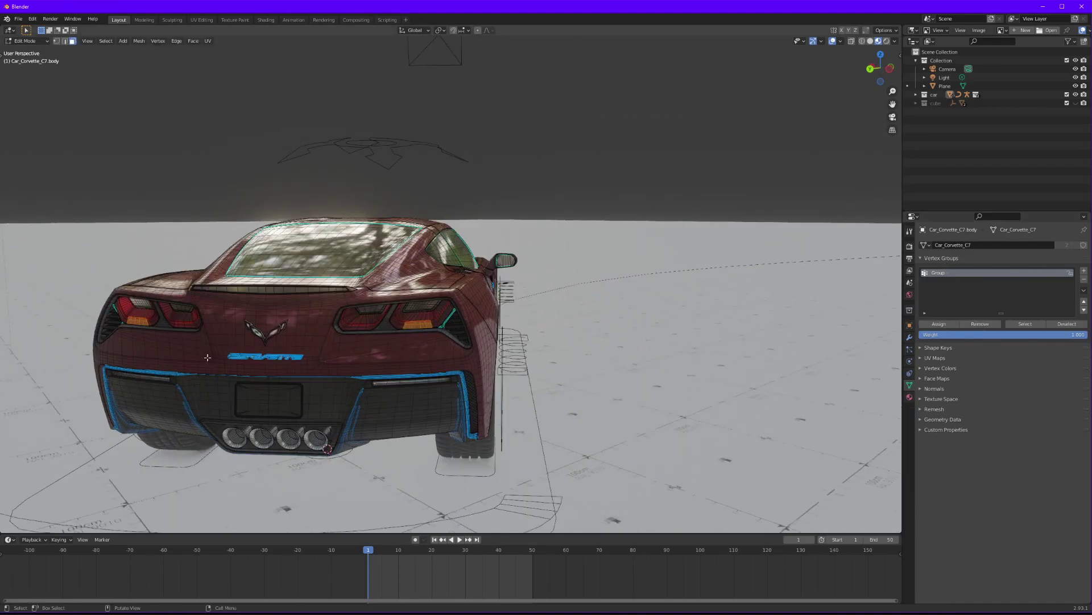
{"action": "key", "text": "Tab"}
{"action": "middle_click_drag", "start_coordinate": [456, 348], "coordinate": [430, 345]}
{"action": "scroll", "coordinate": [431, 345], "scroll_direction": "down", "scroll_amount": 2}
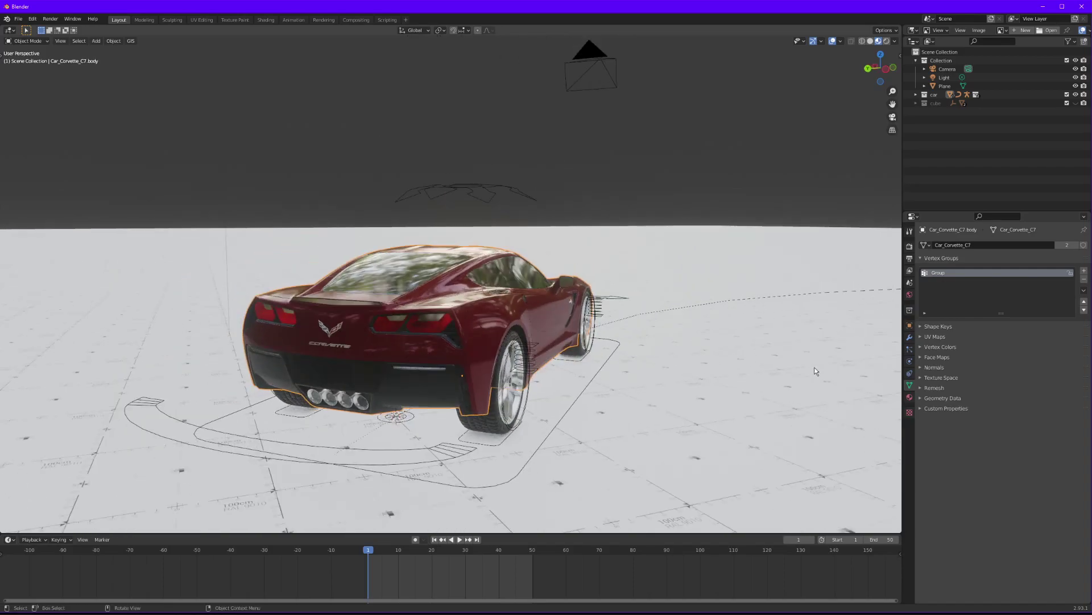
Step: Add a particle system to the car body and set its Gravity field weight to 0
{"action": "left_click", "coordinate": [909, 348]}
{"action": "left_click", "coordinate": [1084, 245]}
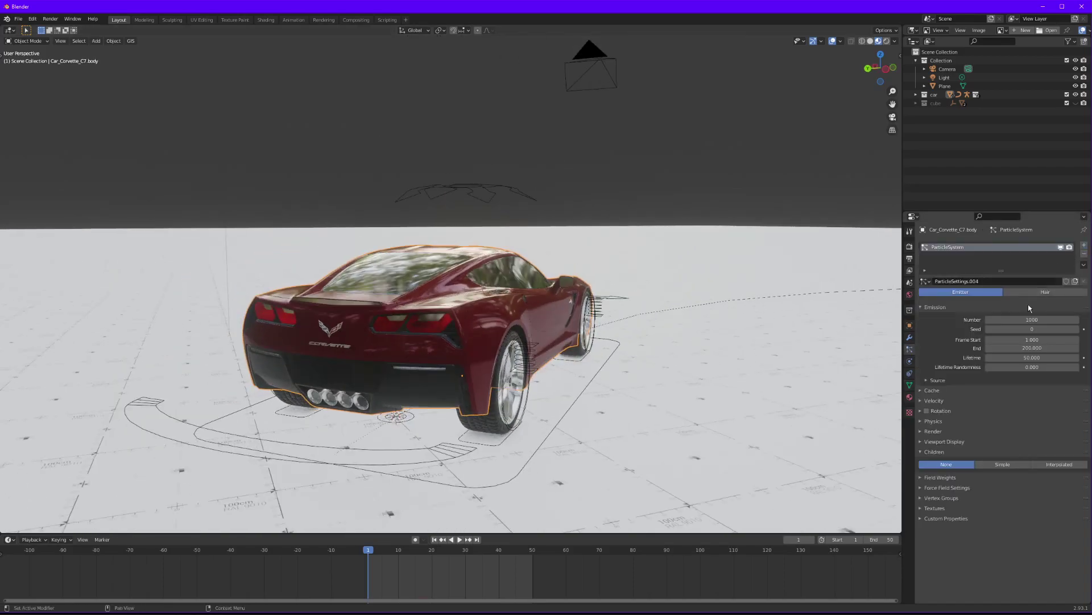
{"action": "middle_click_drag", "start_coordinate": [514, 335], "coordinate": [513, 364]}
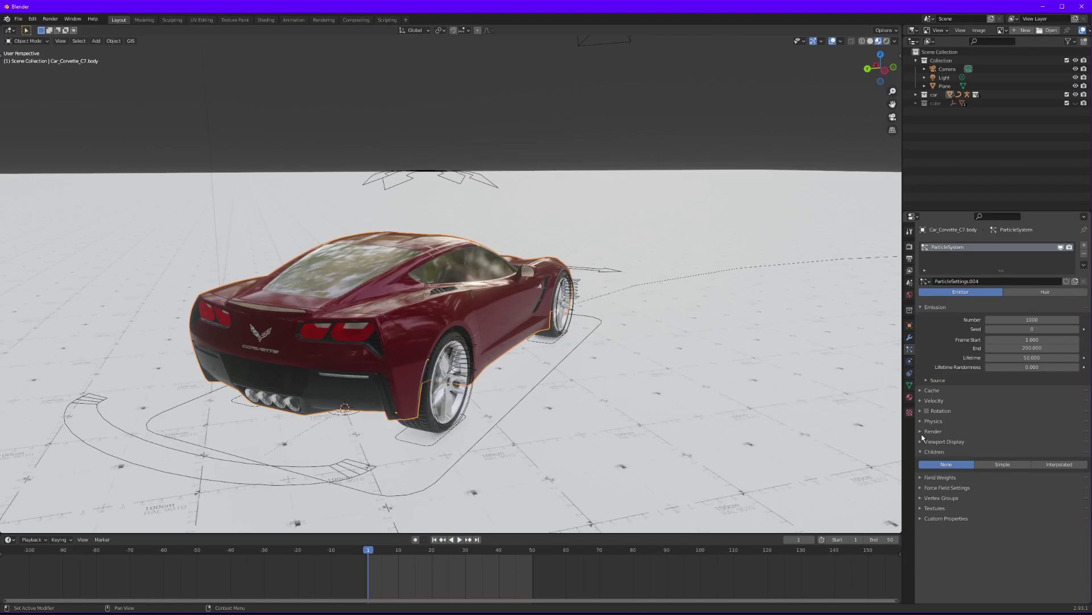
{"action": "left_click", "coordinate": [983, 479]}
{"action": "double_click", "coordinate": [1034, 500]}
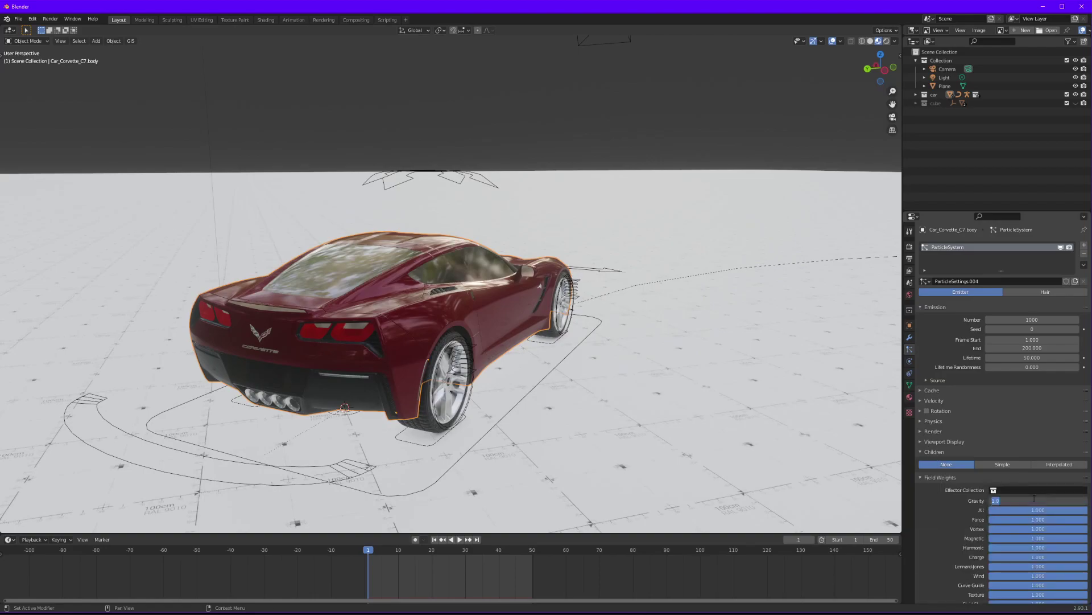
{"action": "type", "text": "0"}
{"action": "key", "text": "Return"}
{"action": "left_click", "coordinate": [940, 477]}
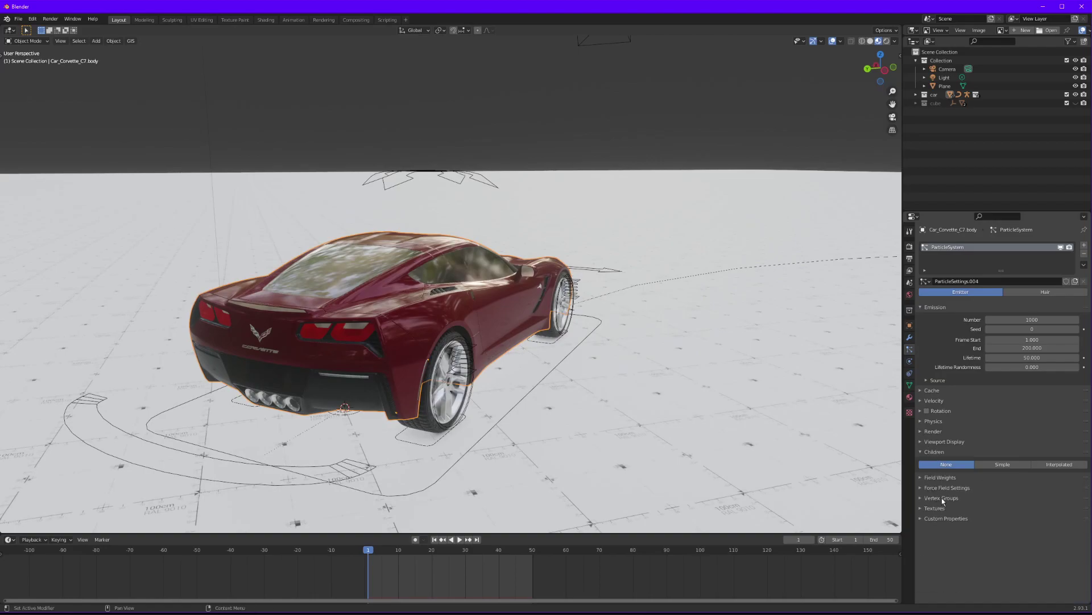
Step: Assign the existing vertex group as the Density group of the car body's particle system
{"action": "left_click", "coordinate": [933, 497]}
{"action": "left_click", "coordinate": [1002, 510]}
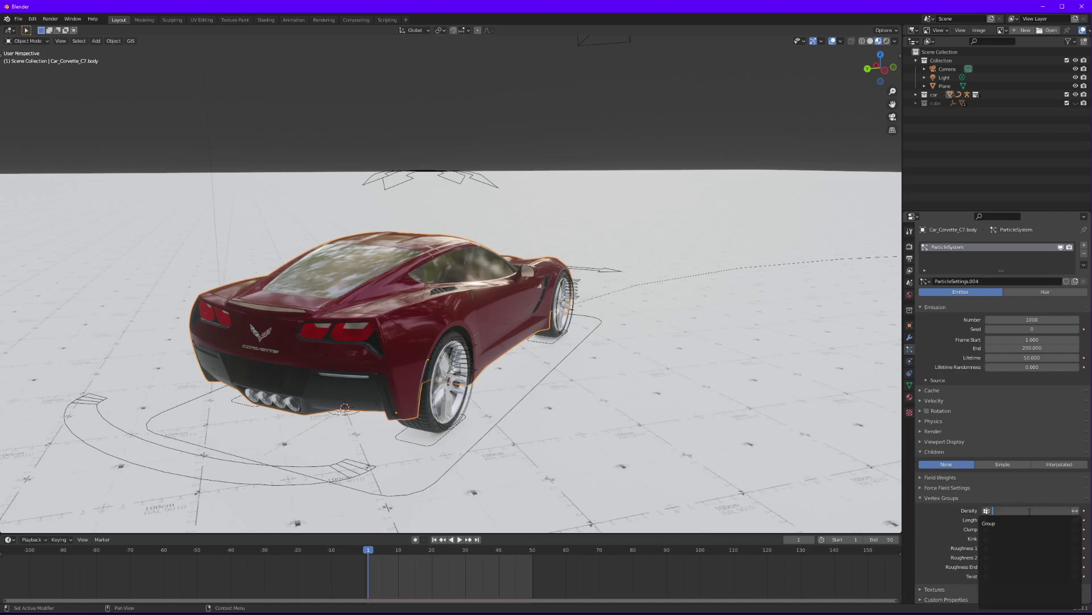
{"action": "left_click", "coordinate": [986, 526]}
{"action": "middle_click_drag", "start_coordinate": [325, 320], "coordinate": [221, 312]}
{"action": "left_click", "coordinate": [943, 498]}
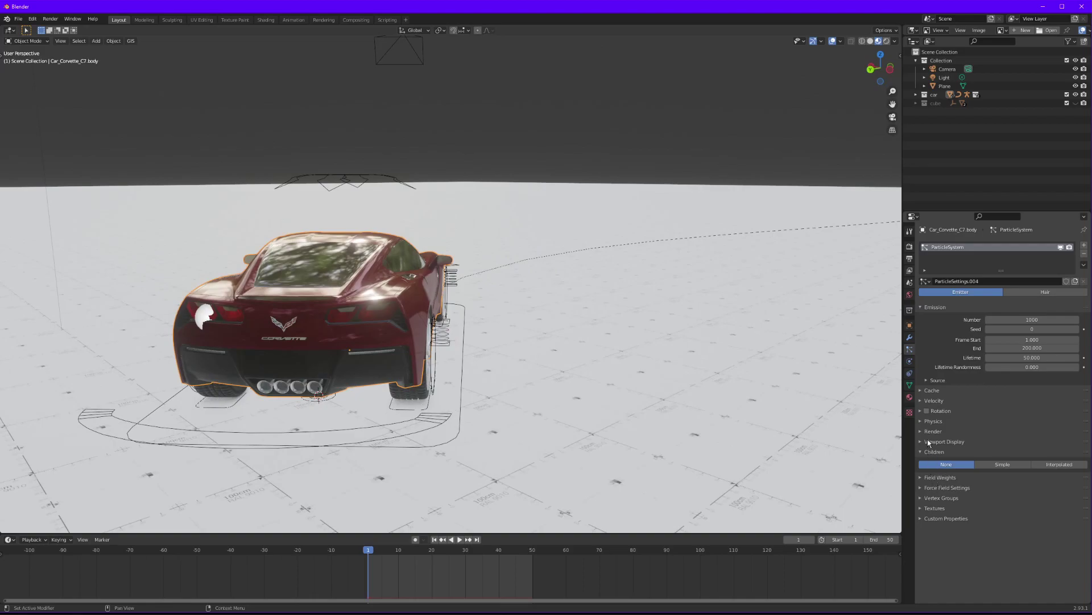
Step: Render the car's particles as the Icosphere object and set their Scale Randomness to 1
{"action": "left_click", "coordinate": [927, 432]}
{"action": "left_click", "coordinate": [1021, 445]}
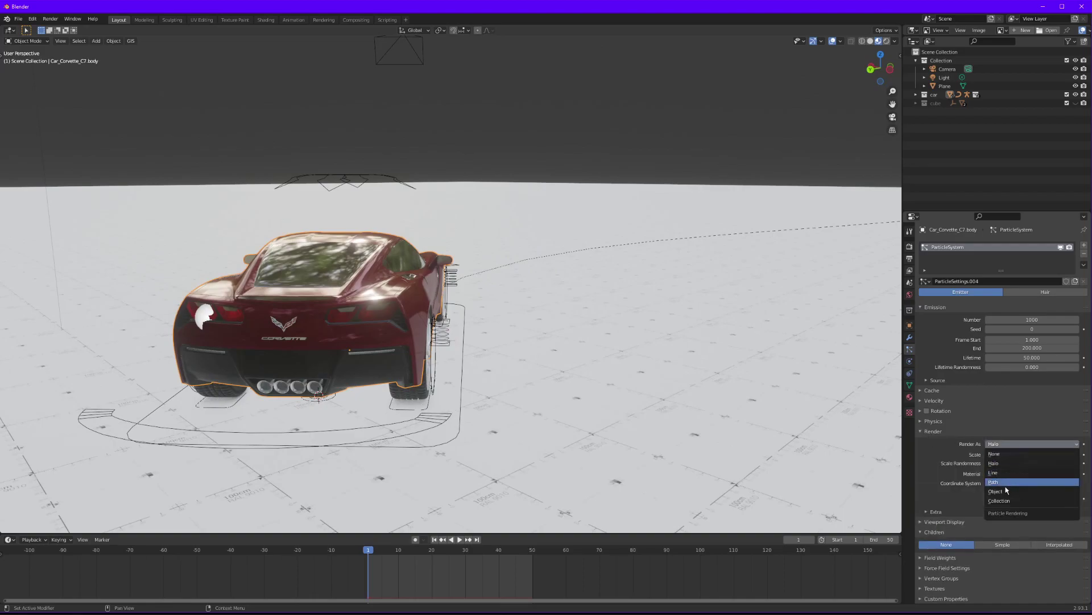
{"action": "left_click", "coordinate": [1019, 491]}
{"action": "left_click", "coordinate": [1019, 506]}
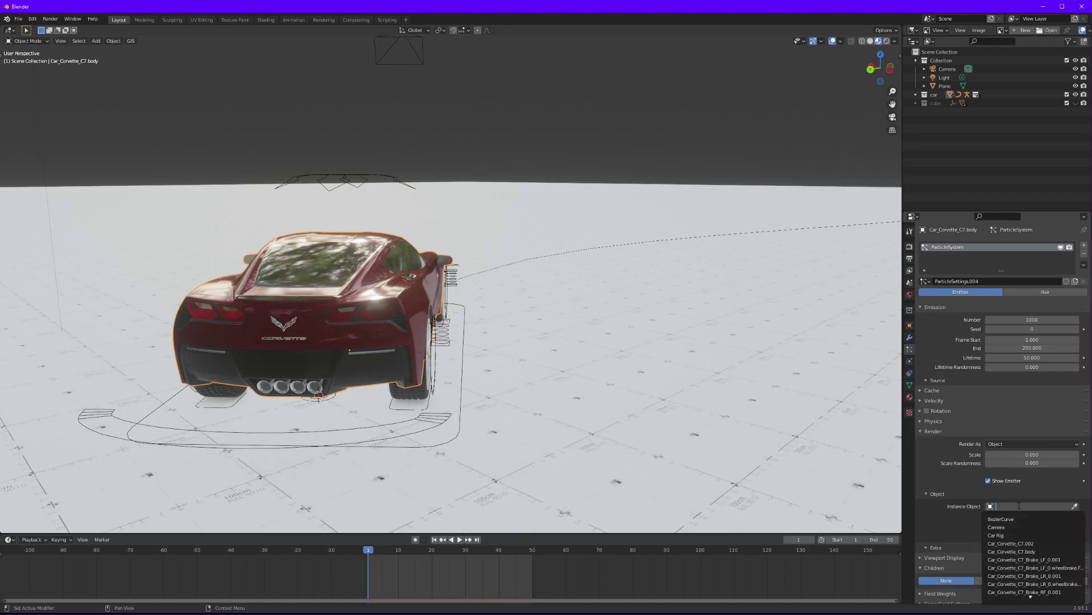
{"action": "type", "text": "ico"}
{"action": "key", "text": "Return"}
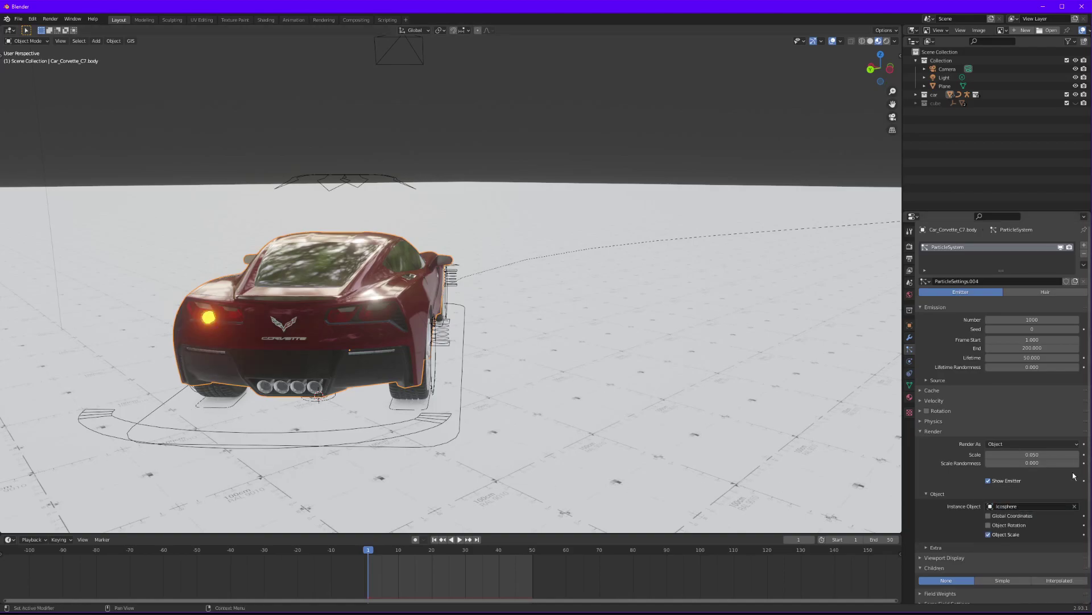
{"action": "left_click", "coordinate": [1010, 463]}
{"action": "type", "text": "135"}
{"action": "key", "text": "Return"}
{"action": "left_click", "coordinate": [933, 431]}
Step: Edit the Normal velocity of the car's particles
{"action": "left_click", "coordinate": [934, 401]}
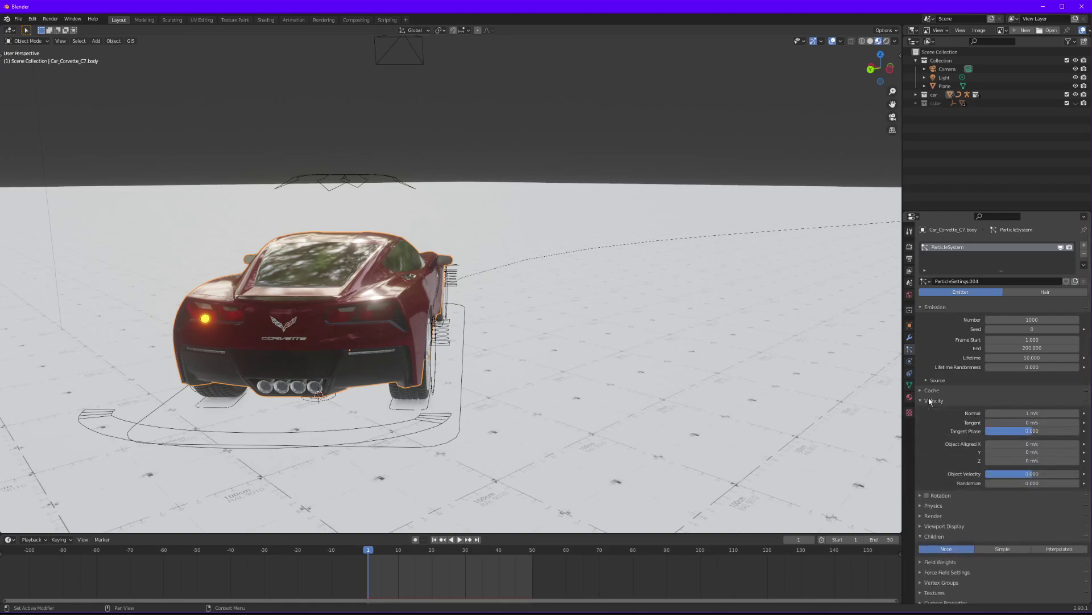
{"action": "left_click", "coordinate": [1022, 414]}
{"action": "key", "text": "Return"}
{"action": "left_click", "coordinate": [934, 400]}
Step: Set the car's particle emission to Number 10000, End frame 50, Lifetime 5 and Lifetime Randomness 1
{"action": "left_click", "coordinate": [1049, 320]}
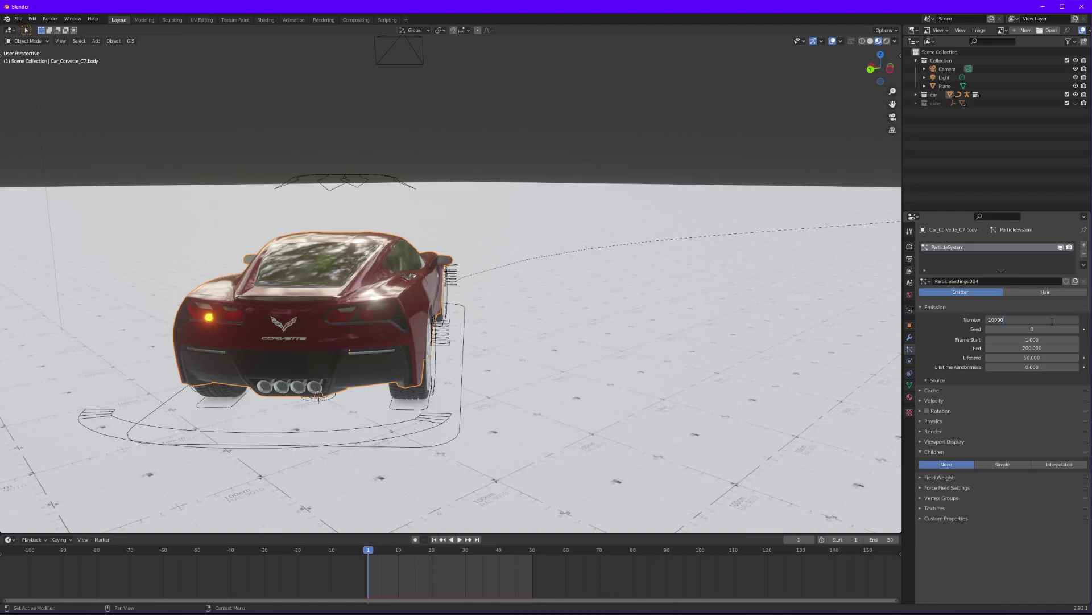
{"action": "type", "text": "0"}
{"action": "key", "text": "Return"}
{"action": "left_click", "coordinate": [1034, 348]}
{"action": "type", "text": "50"}
{"action": "key", "text": "Return"}
{"action": "left_click", "coordinate": [1035, 357]}
{"action": "type", "text": "5"}
{"action": "key", "text": "Return"}
{"action": "left_click_drag", "start_coordinate": [990, 367], "coordinate": [1081, 367]}
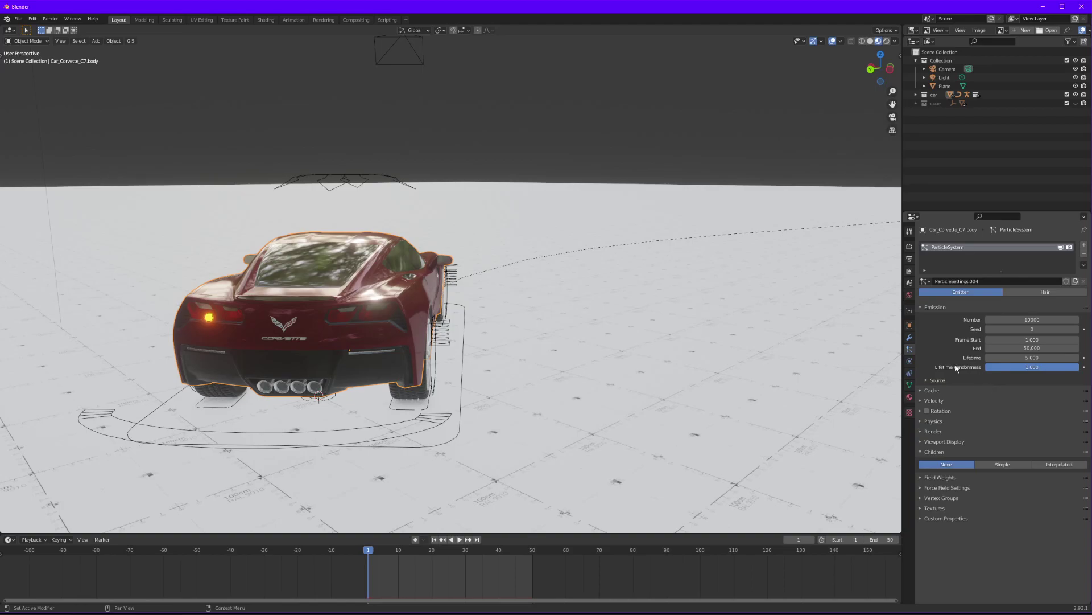
Step: Expand the particle system's cache settings, select the car rig, and view the car's whole path
{"action": "left_click", "coordinate": [927, 307]}
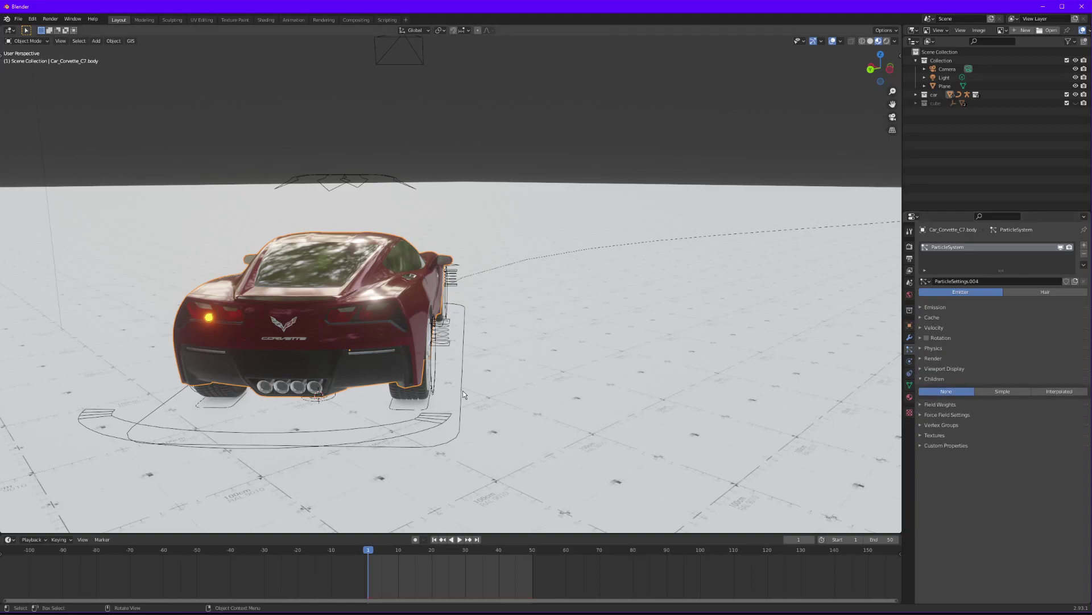
{"action": "left_click", "coordinate": [935, 317]}
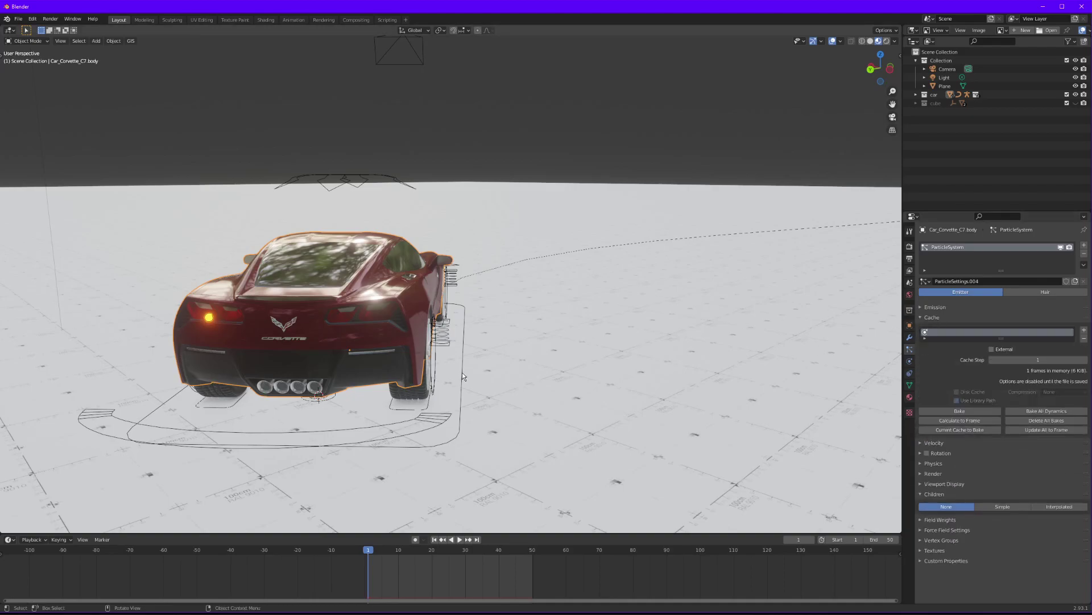
{"action": "left_click", "coordinate": [462, 372]}
{"action": "middle_click_drag", "start_coordinate": [604, 362], "coordinate": [578, 361], "text": "shift"}
{"action": "left_click", "coordinate": [445, 351]}
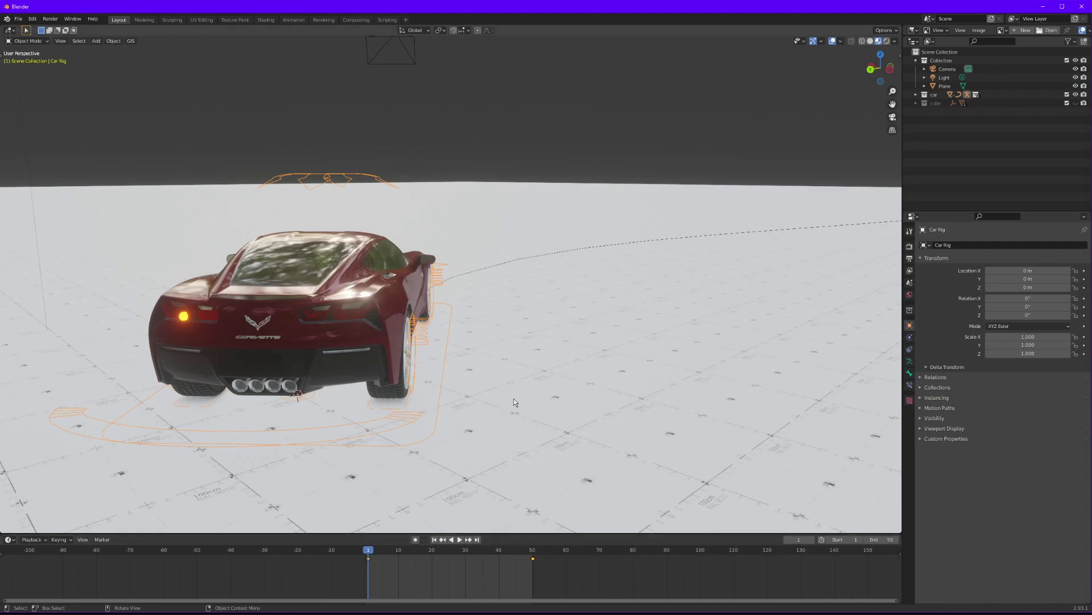
{"action": "scroll", "coordinate": [504, 360], "scroll_direction": "down", "scroll_amount": 3}
{"action": "middle_click_drag", "start_coordinate": [503, 360], "coordinate": [780, 276]}
{"action": "scroll", "coordinate": [364, 368], "scroll_direction": "down", "scroll_amount": 3}
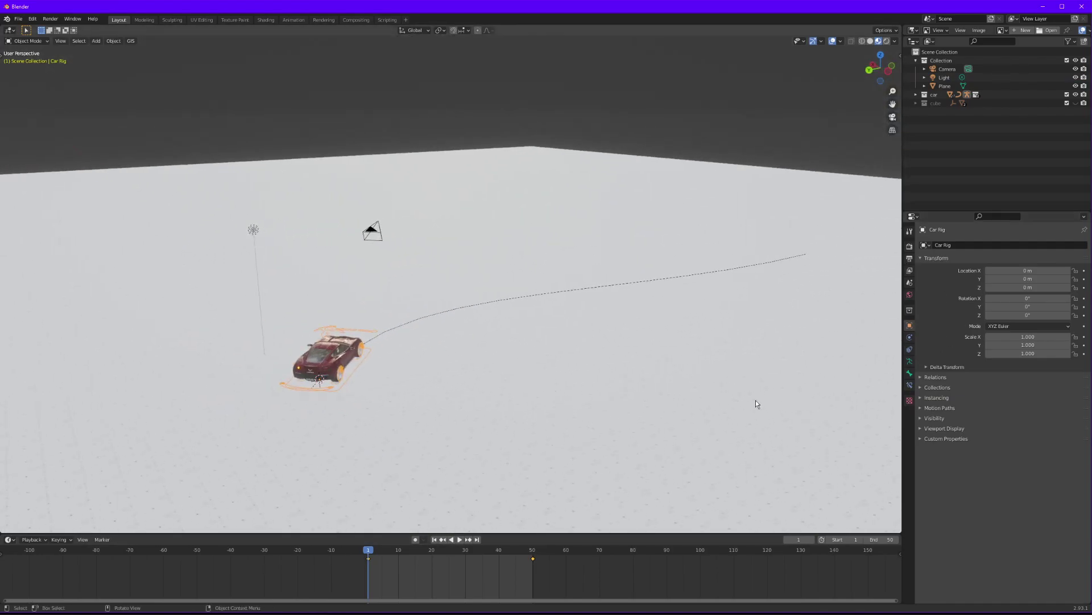
Step: Select the car body, play the animation with overlays hidden, and return to frame 1 with overlays restored
{"action": "left_click", "coordinate": [345, 357]}
{"action": "key", "text": "space"}
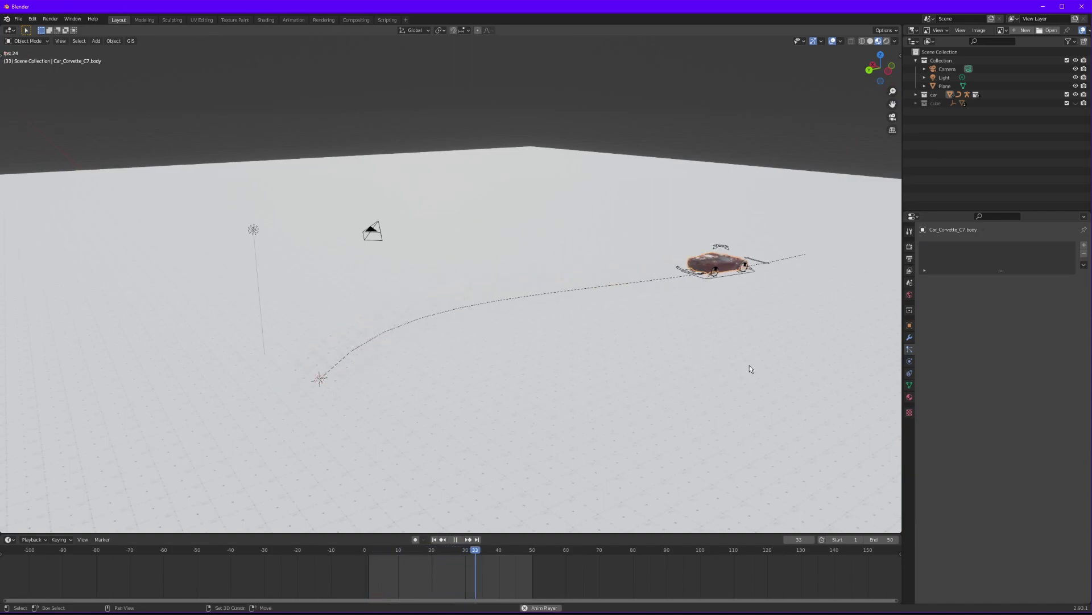
{"action": "key", "text": "shift+alt+z"}
{"action": "middle_click_drag", "start_coordinate": [682, 324], "coordinate": [573, 386]}
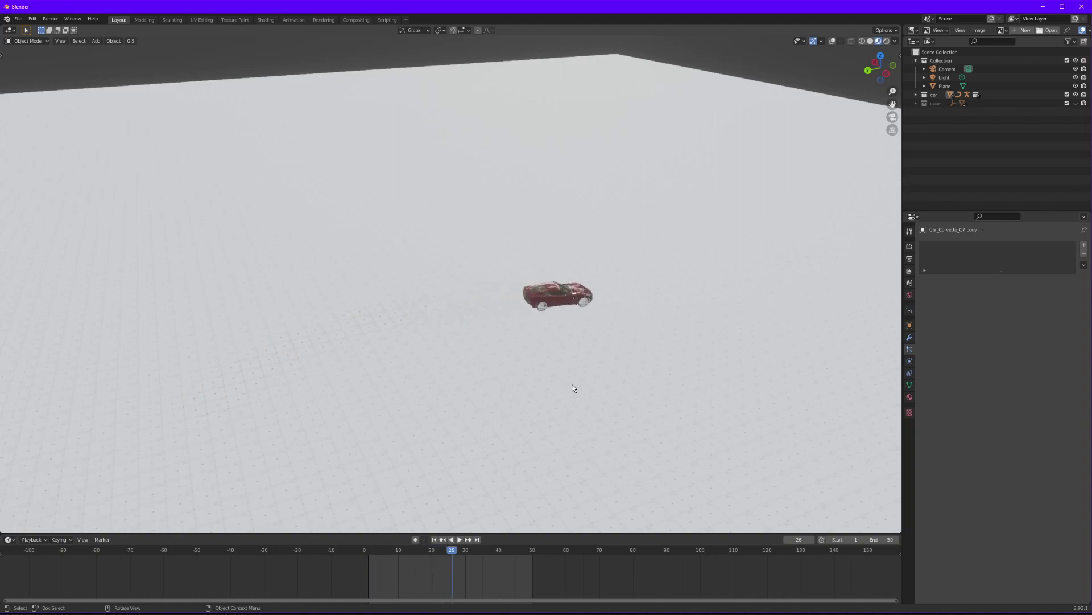
{"action": "key", "text": "space"}
{"action": "left_click", "coordinate": [434, 539]}
{"action": "key", "text": "shift+alt+z"}
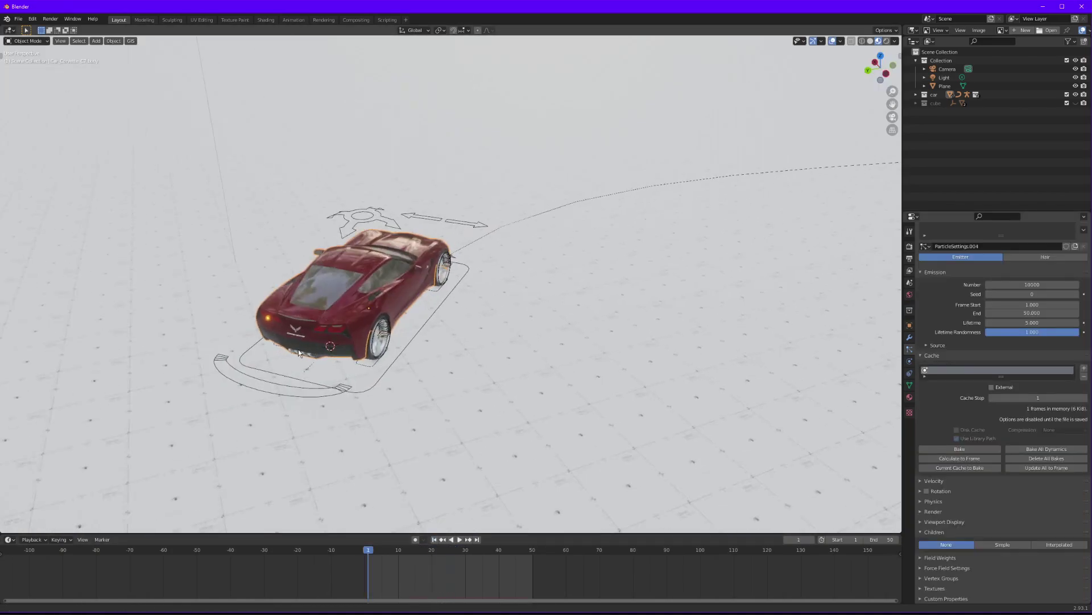
{"action": "middle_click_drag", "start_coordinate": [298, 349], "coordinate": [535, 96]}
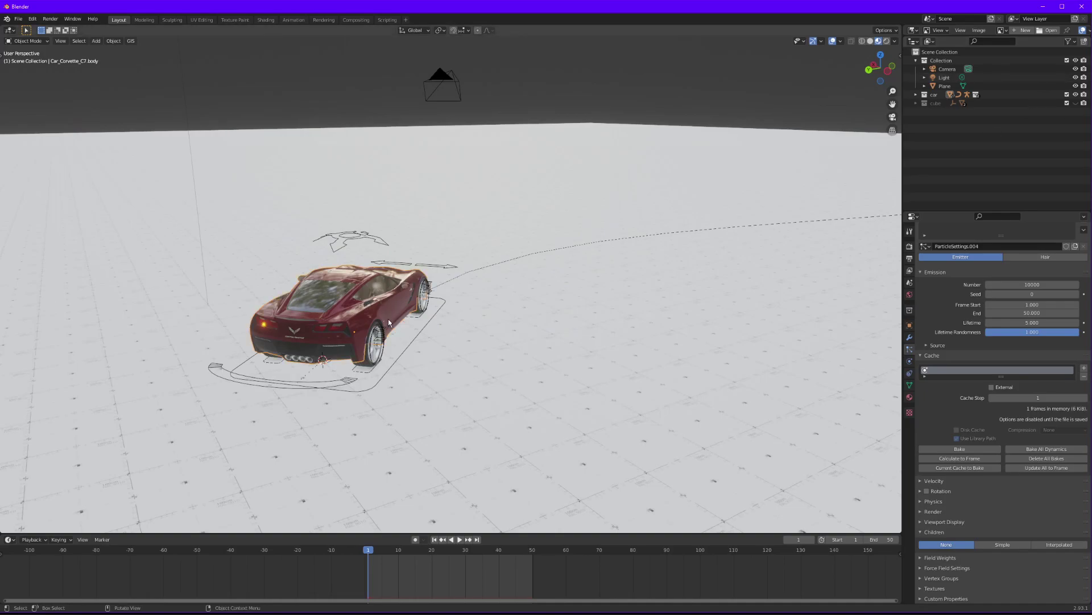
Step: Bake the car body's particle cache and play the animation to inspect the particles emitted from the tail lights
{"action": "left_click", "coordinate": [946, 449]}
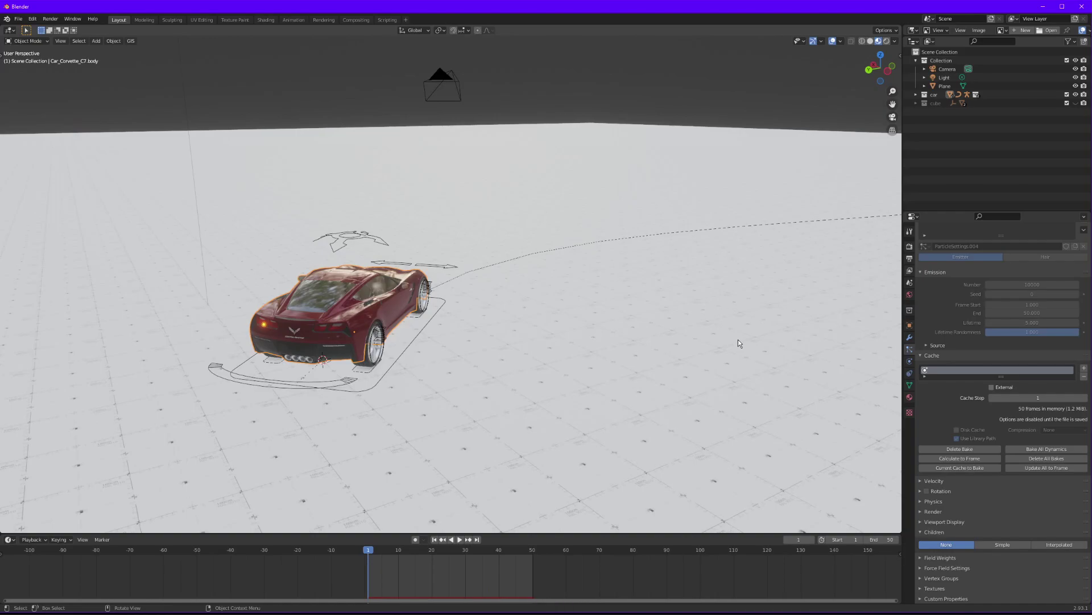
{"action": "scroll", "coordinate": [672, 299], "scroll_direction": "down", "scroll_amount": 5}
{"action": "key", "text": "space"}
{"action": "key", "text": "space"}
{"action": "scroll", "coordinate": [528, 377], "scroll_direction": "up", "scroll_amount": 7}
{"action": "middle_click_drag", "start_coordinate": [528, 378], "coordinate": [595, 350]}
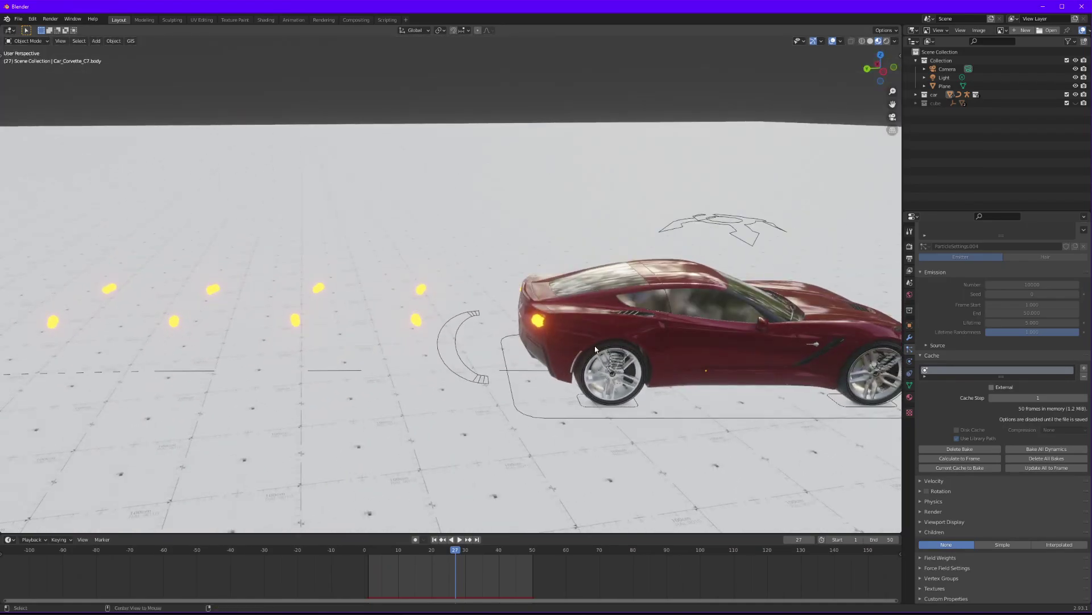
{"action": "scroll", "coordinate": [529, 354], "scroll_direction": "up", "scroll_amount": 1, "text": "alt"}
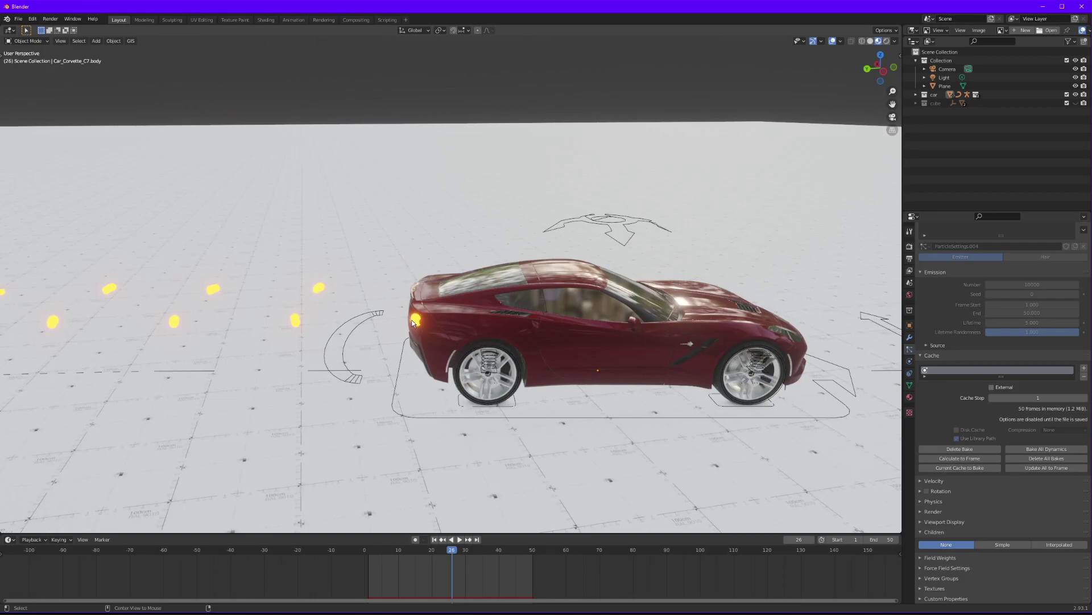
{"action": "scroll", "coordinate": [417, 319], "scroll_direction": "down", "scroll_amount": 1, "text": "alt"}
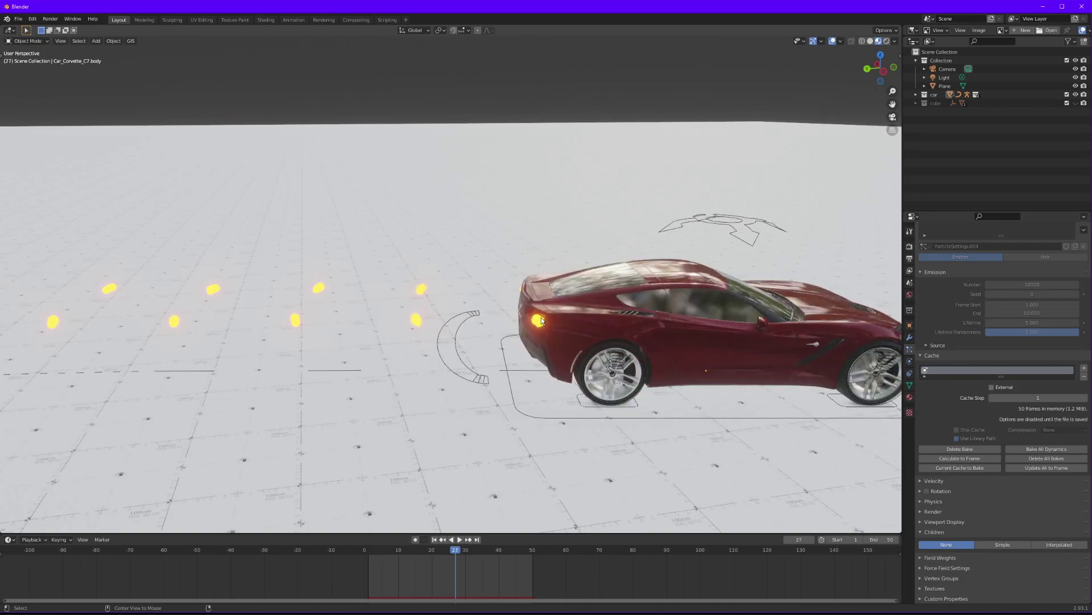
Step: Hide the car collection, show the cube collection, and select the cube to examine its particle trails in top view
{"action": "left_click", "coordinate": [1075, 95]}
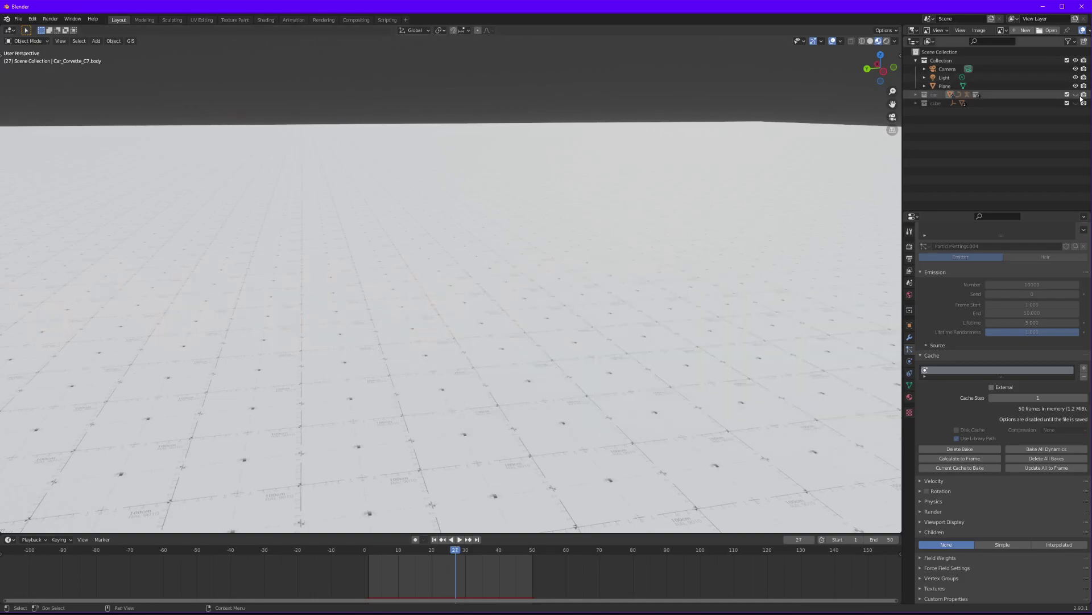
{"action": "left_click", "coordinate": [1076, 103]}
{"action": "key", "text": "KP_7"}
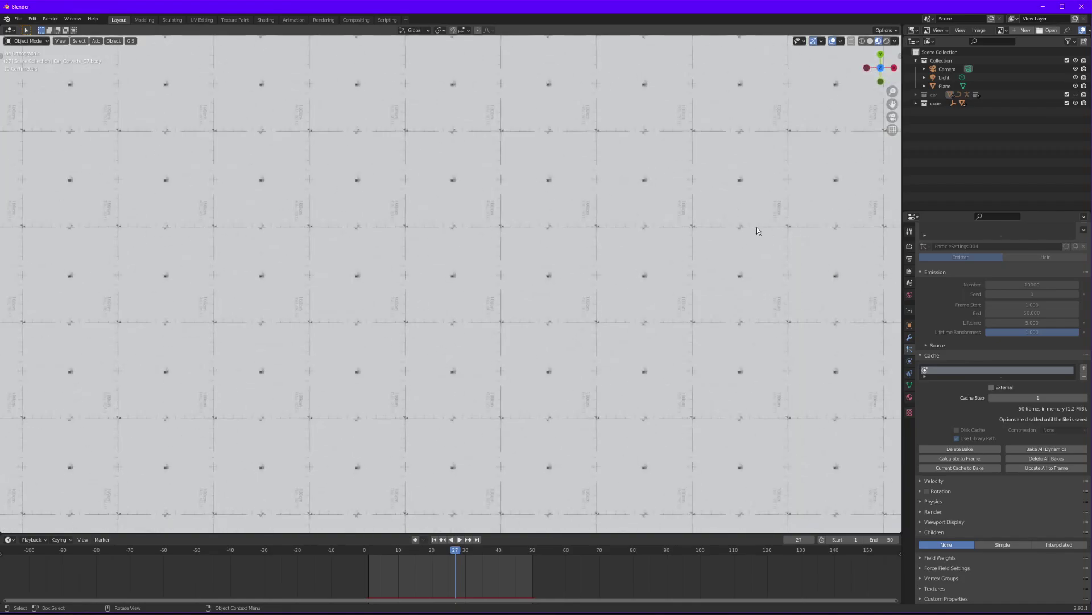
{"action": "scroll", "coordinate": [567, 225], "scroll_direction": "down", "scroll_amount": 10}
{"action": "scroll", "coordinate": [470, 127], "scroll_direction": "up", "scroll_amount": 6}
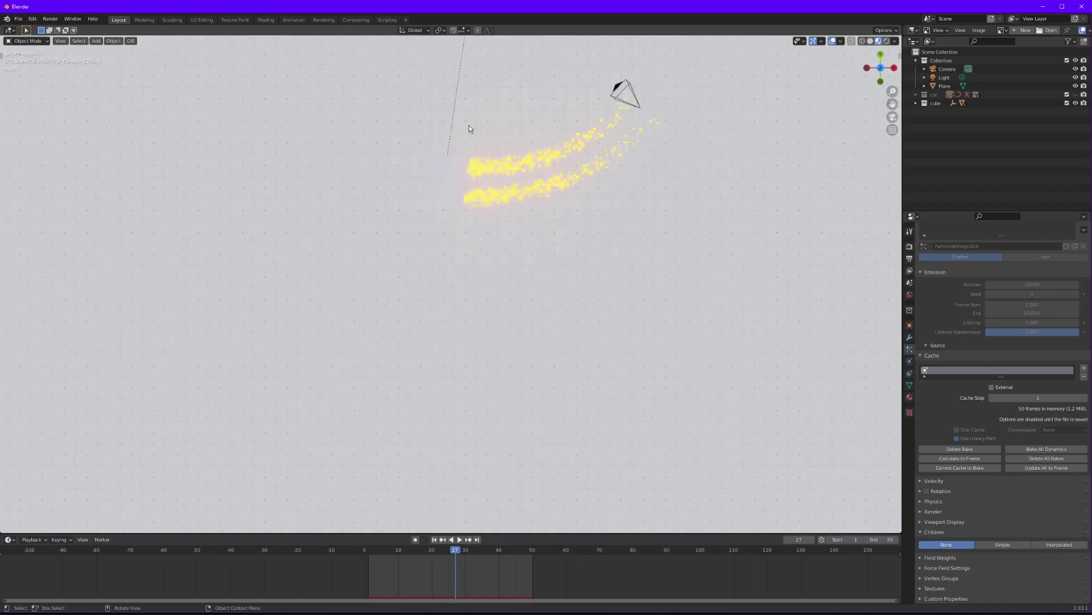
{"action": "left_click", "coordinate": [418, 196]}
{"action": "middle_click_drag", "start_coordinate": [430, 195], "coordinate": [395, 240], "text": "shift"}
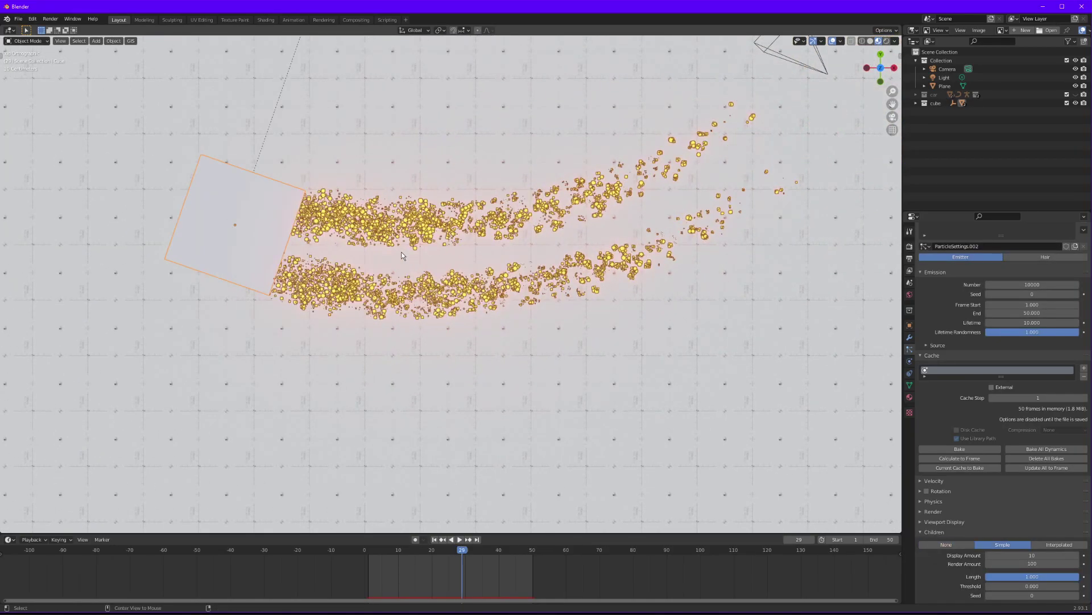
{"action": "scroll", "coordinate": [401, 252], "scroll_direction": "up", "scroll_amount": 2, "text": "alt"}
{"action": "scroll", "coordinate": [402, 251], "scroll_direction": "down", "scroll_amount": 3, "text": "alt"}
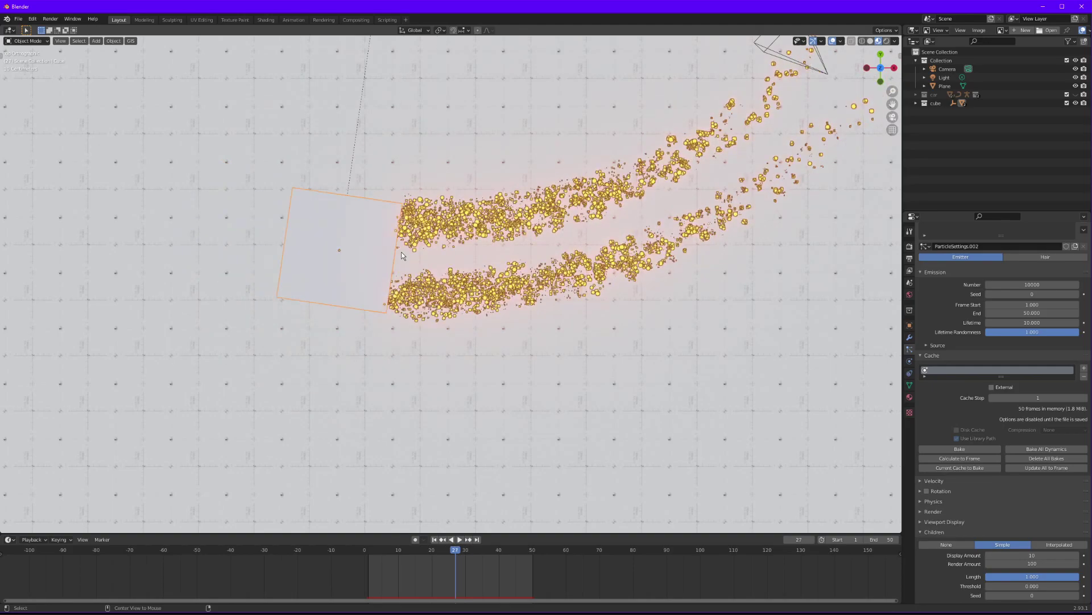
Step: Go through the cube animation frame by frame up to frame 32 to examine how its particle trails spread
{"action": "key", "text": "Right"}
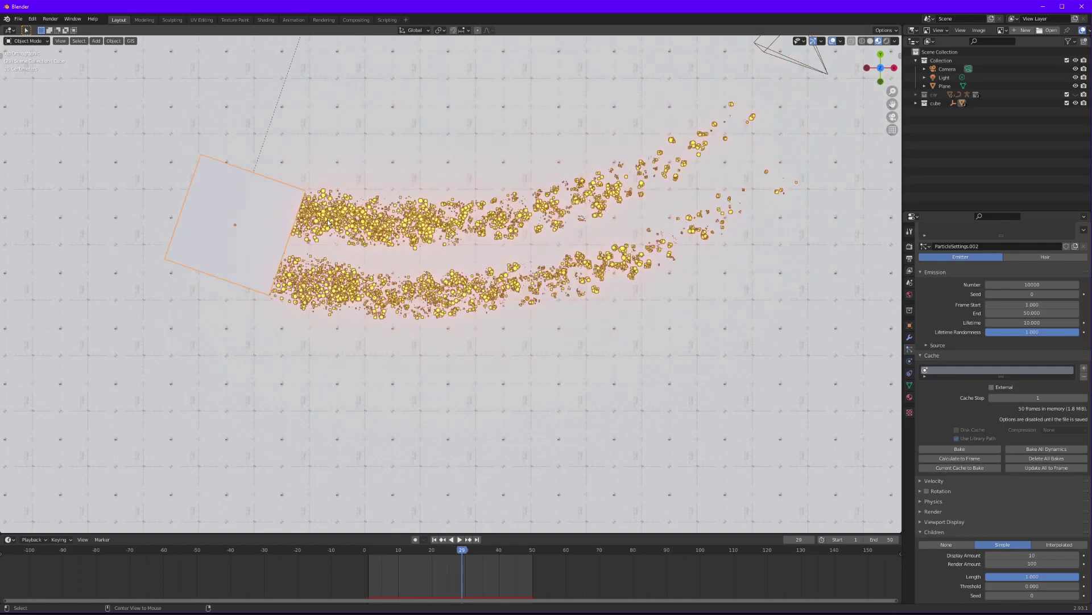
{"action": "key", "text": "Right"}
{"action": "key", "text": "Left"}
{"action": "key", "text": "Right"}
{"action": "key", "text": "Left"}
{"action": "key", "text": "Right"}
{"action": "key", "text": "Right"}
{"action": "key", "text": "Right"}
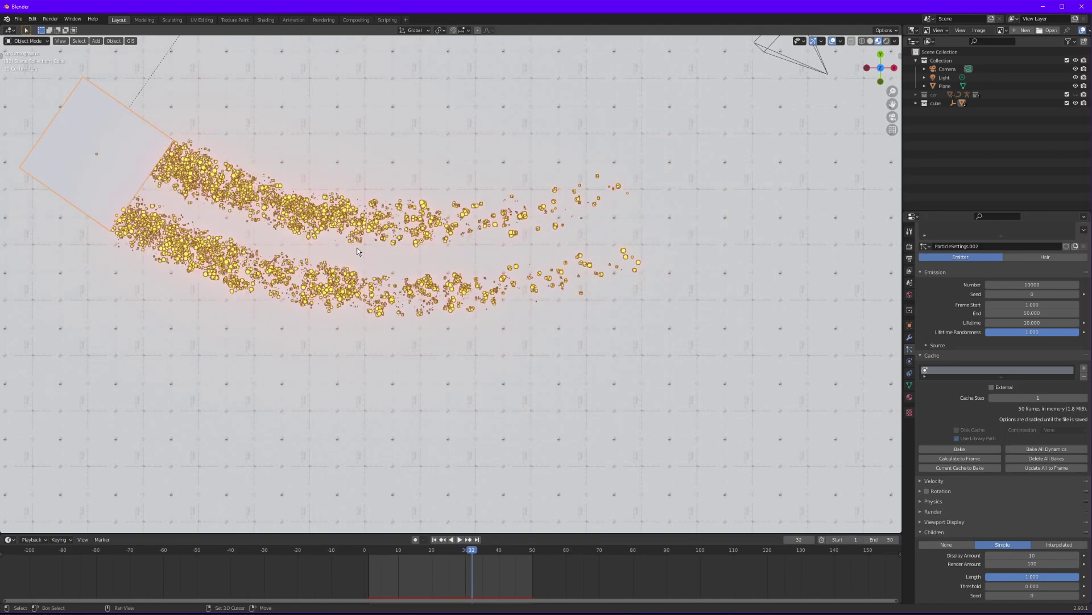
{"action": "middle_click_drag", "start_coordinate": [299, 223], "coordinate": [375, 253]}
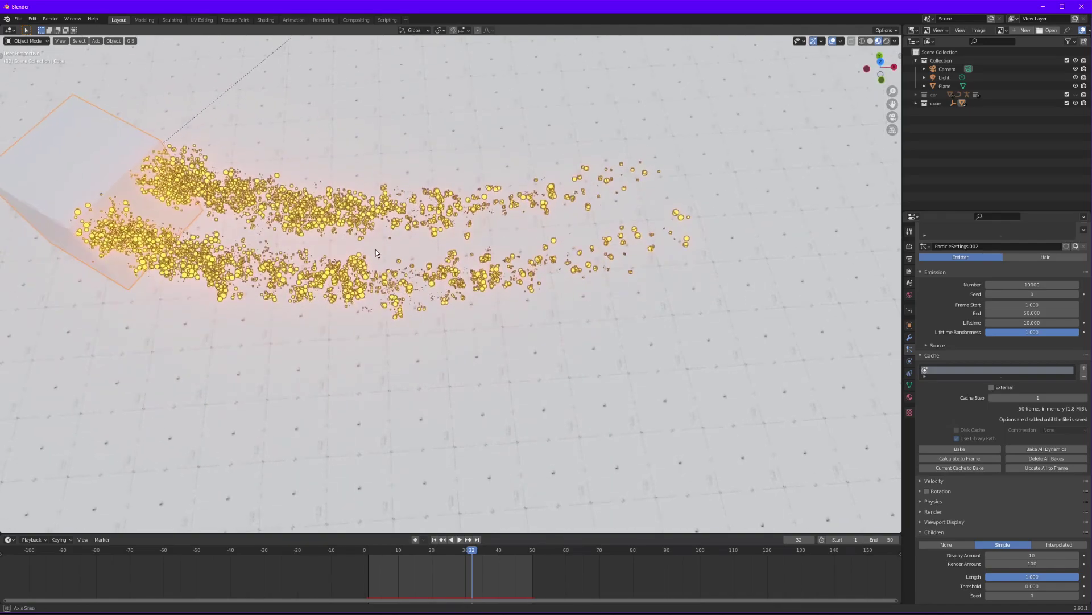
Step: Hide the cube collection, show the car collection again, and select the car rig
{"action": "left_click", "coordinate": [1076, 103]}
{"action": "scroll", "coordinate": [637, 286], "scroll_direction": "down", "scroll_amount": 10}
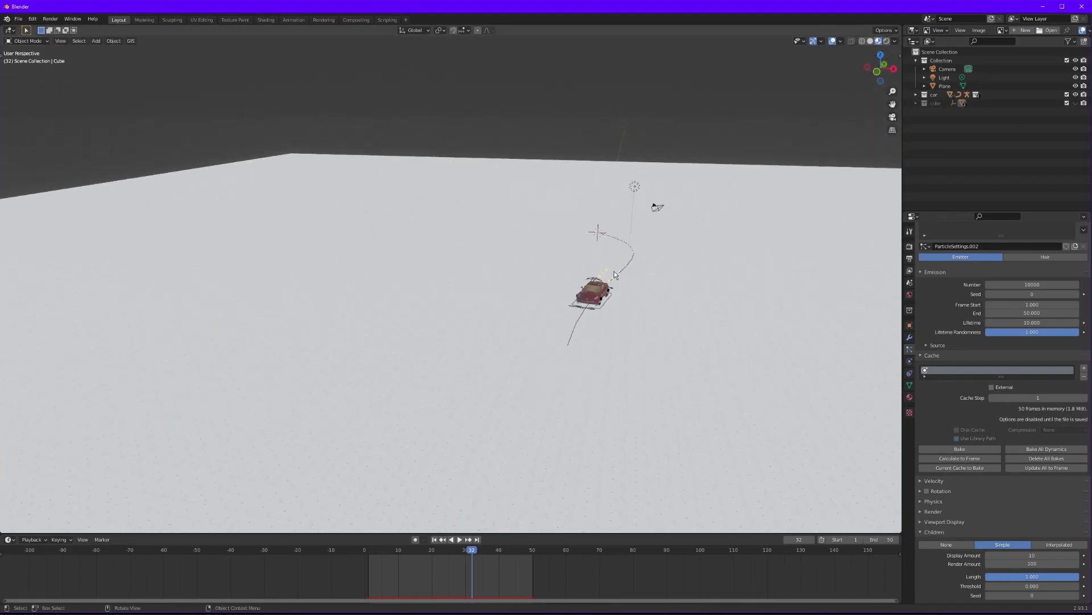
{"action": "scroll", "coordinate": [609, 275], "scroll_direction": "up", "scroll_amount": 5}
{"action": "left_click", "coordinate": [582, 275]}
{"action": "middle_click_drag", "start_coordinate": [582, 274], "coordinate": [650, 284]}
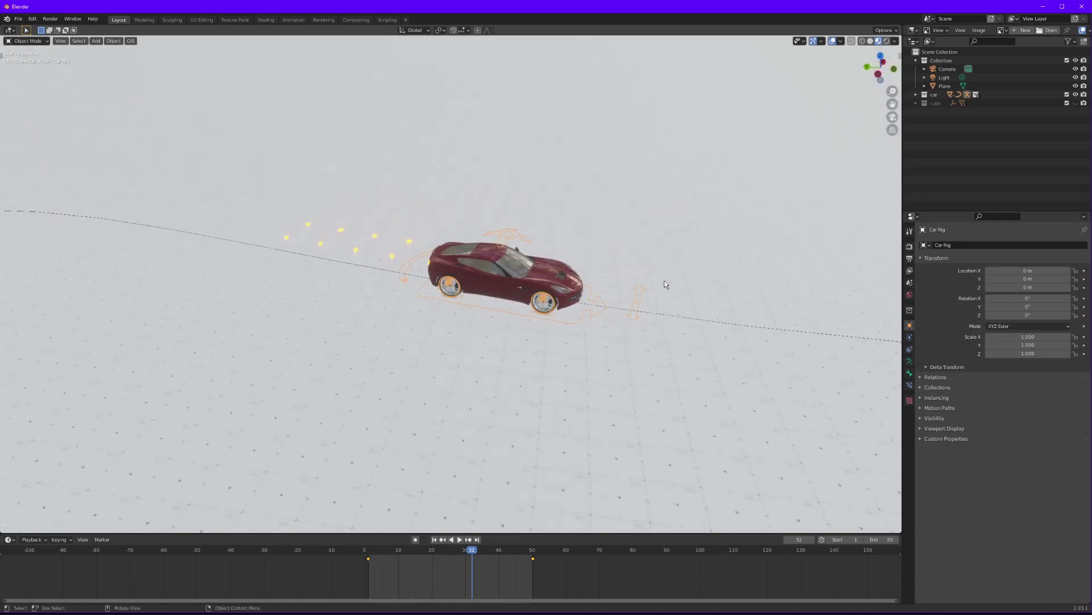
Step: Reselect the car rig and look at its wheel animation baking options
{"action": "left_click", "coordinate": [483, 280]}
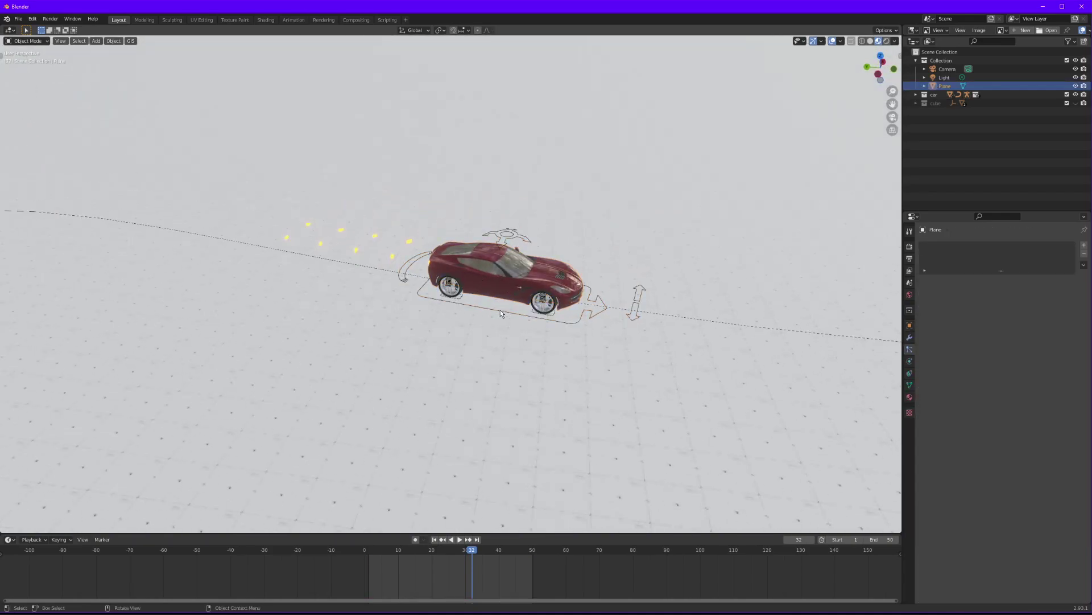
{"action": "left_click", "coordinate": [574, 324]}
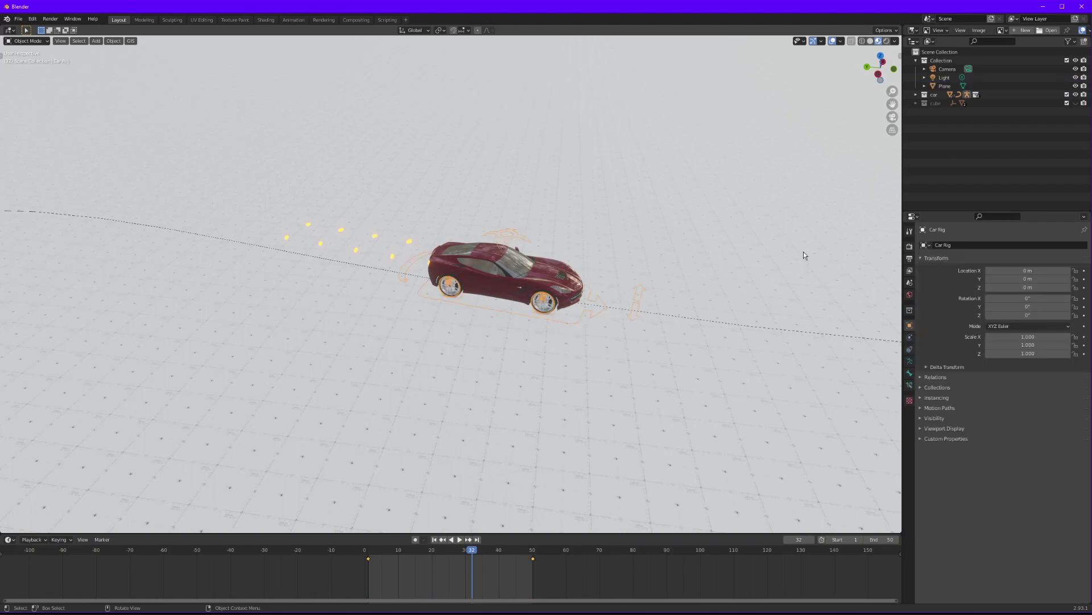
{"action": "key", "text": "n"}
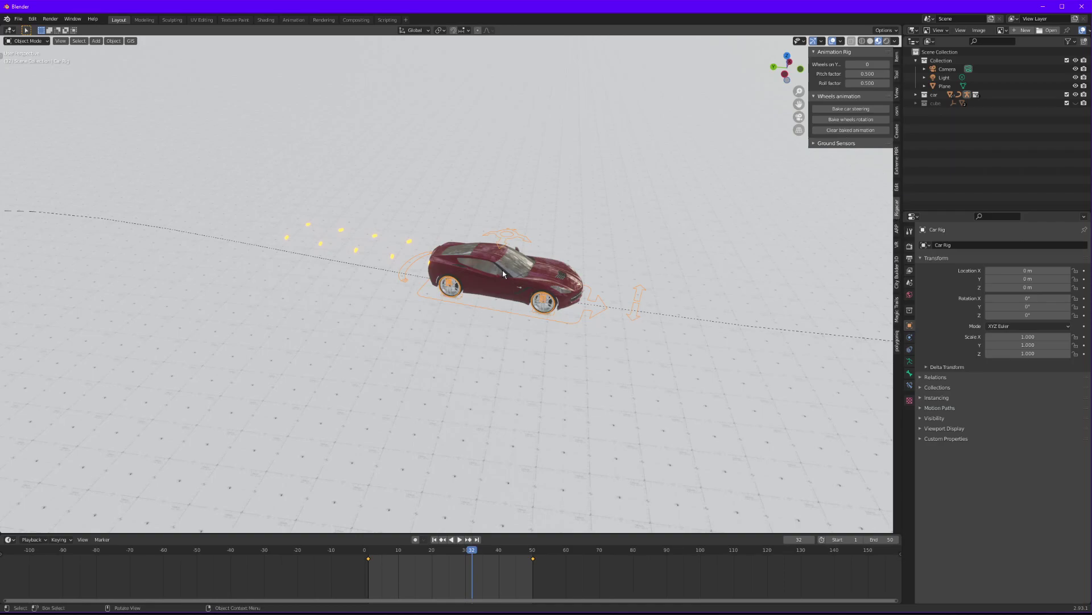
{"action": "key", "text": "n"}
{"action": "middle_click_drag", "start_coordinate": [504, 285], "coordinate": [494, 313]}
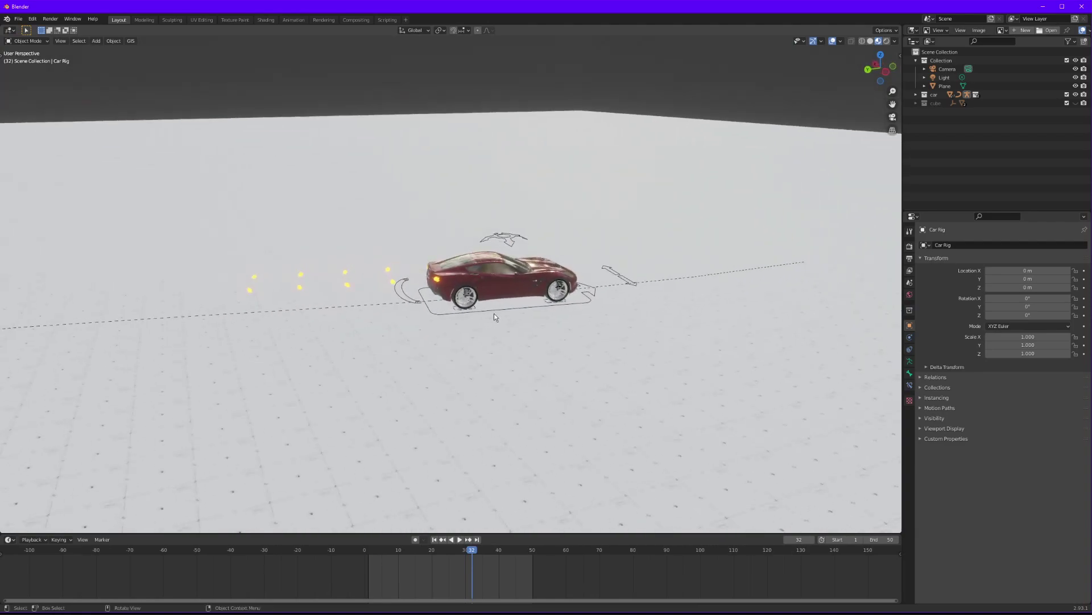
Step: Try to bake the car body's action over frames 1 to 50 with Visual Keying, Clear Constraints and Clear Parents enabled
{"action": "left_click", "coordinate": [454, 288]}
{"action": "scroll", "coordinate": [452, 287], "scroll_direction": "up", "scroll_amount": 2}
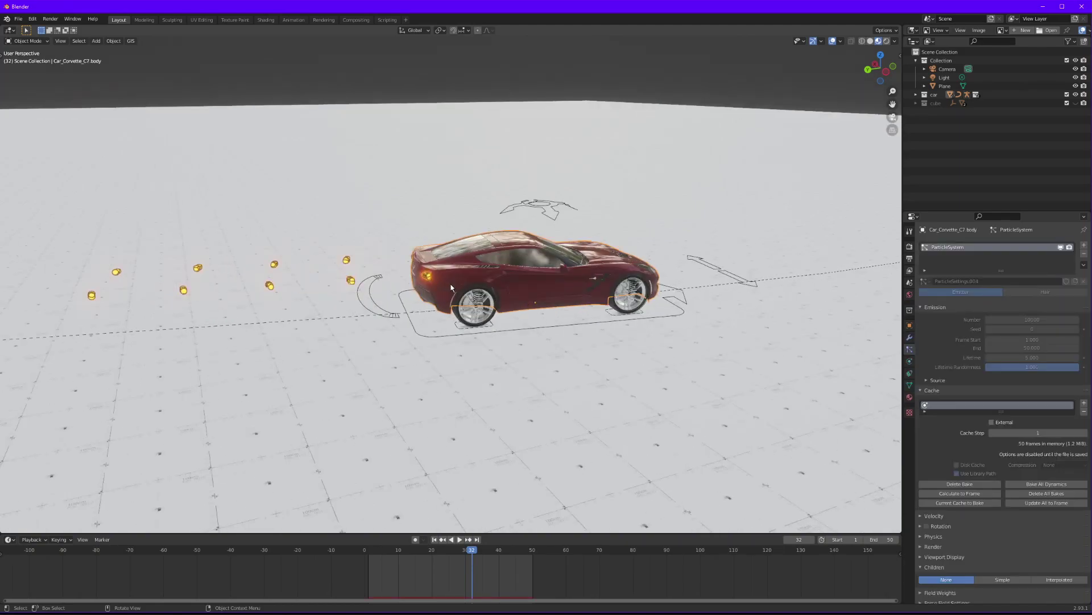
{"action": "left_click", "coordinate": [113, 40]}
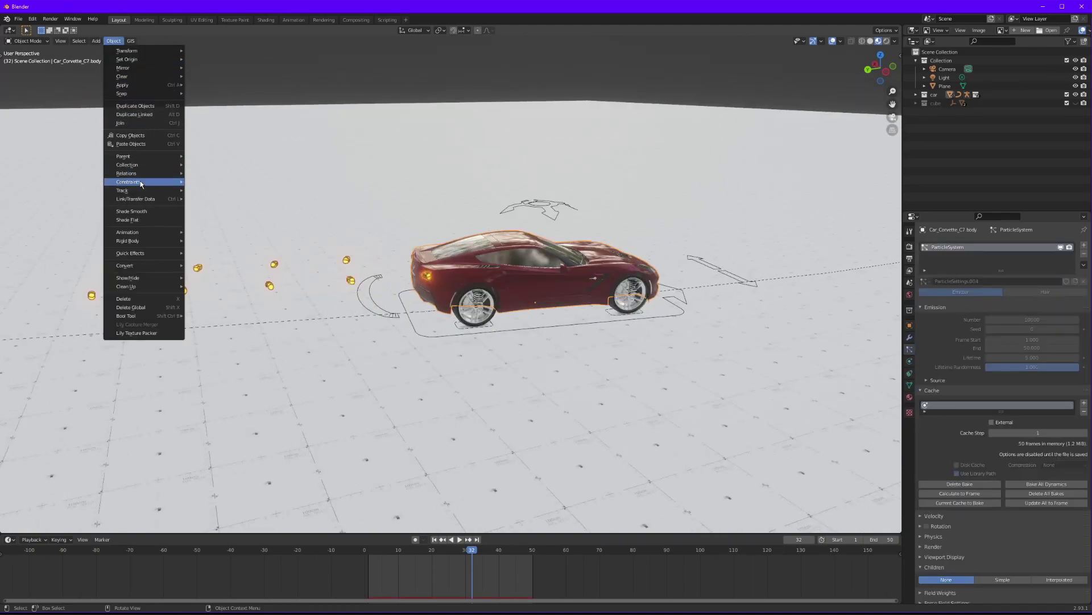
{"action": "mouse_move", "coordinate": [142, 232]}
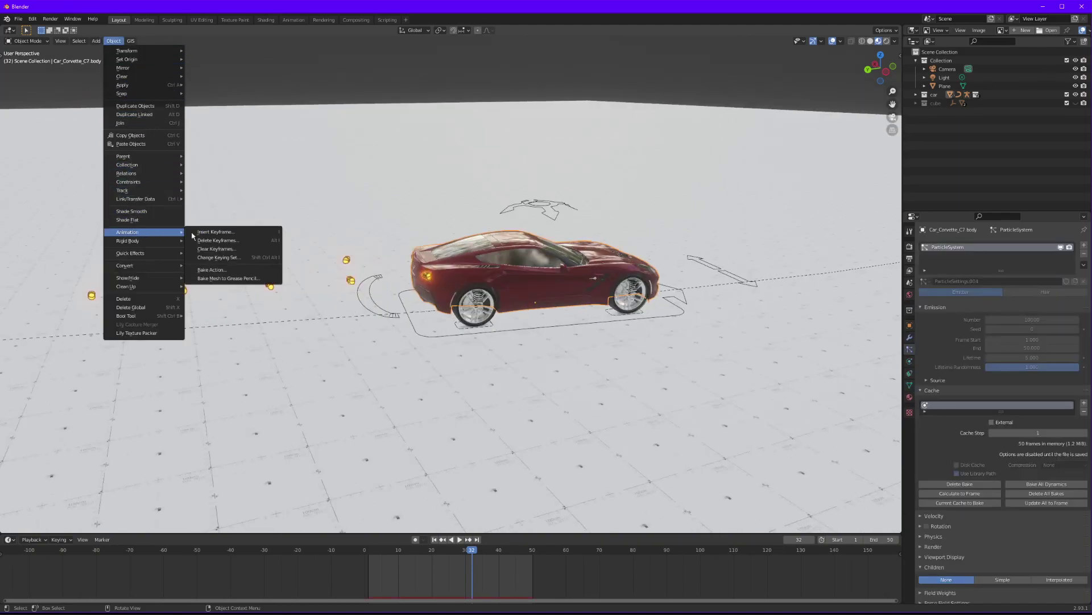
{"action": "left_click", "coordinate": [229, 274]}
{"action": "left_click", "coordinate": [222, 329]}
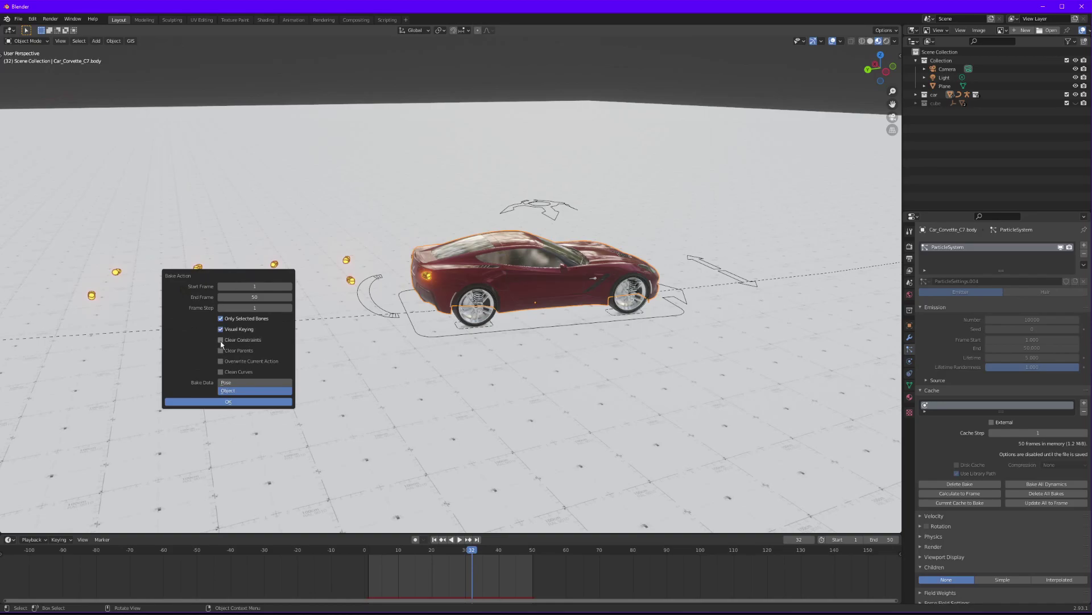
{"action": "left_click", "coordinate": [220, 340]}
{"action": "left_click", "coordinate": [221, 350]}
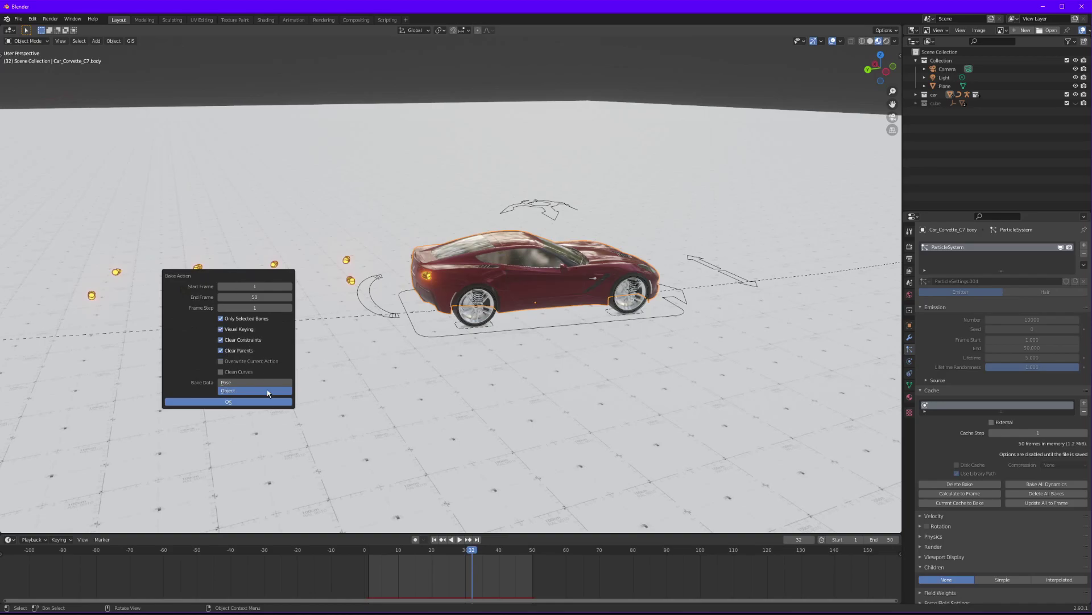
{"action": "left_click", "coordinate": [228, 402]}
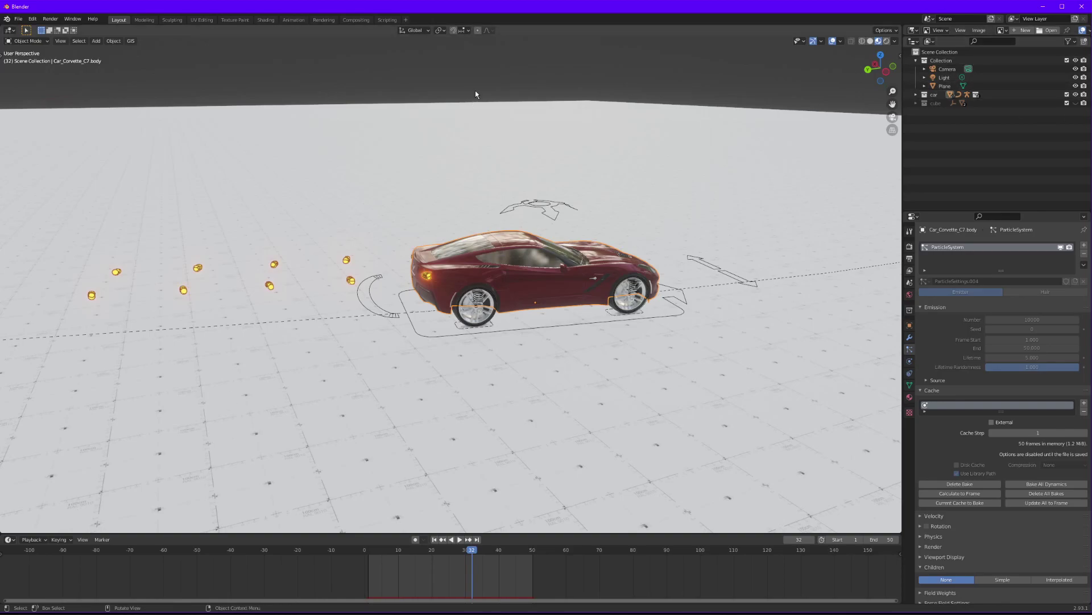
Step: Select the car rig and disable the Follow Path bone constraint on its Root bone
{"action": "key", "text": "alt+a"}
{"action": "middle_click_drag", "start_coordinate": [508, 340], "coordinate": [462, 279], "text": "shift"}
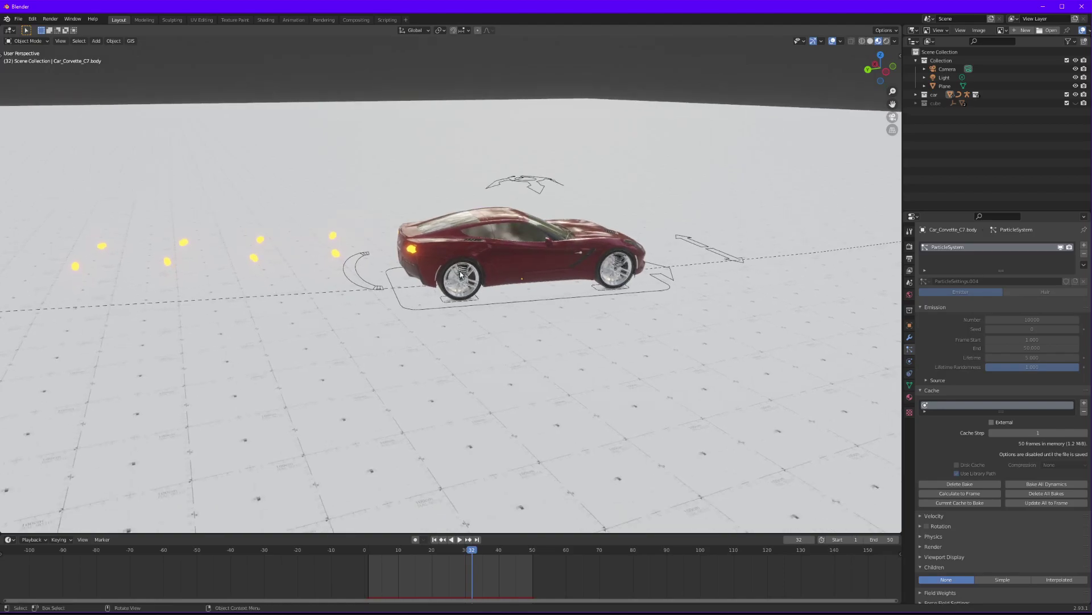
{"action": "left_click", "coordinate": [416, 309]}
{"action": "middle_click_drag", "start_coordinate": [415, 310], "coordinate": [421, 332]}
{"action": "scroll", "coordinate": [418, 309], "scroll_direction": "down", "scroll_amount": 2}
{"action": "left_click", "coordinate": [910, 385]}
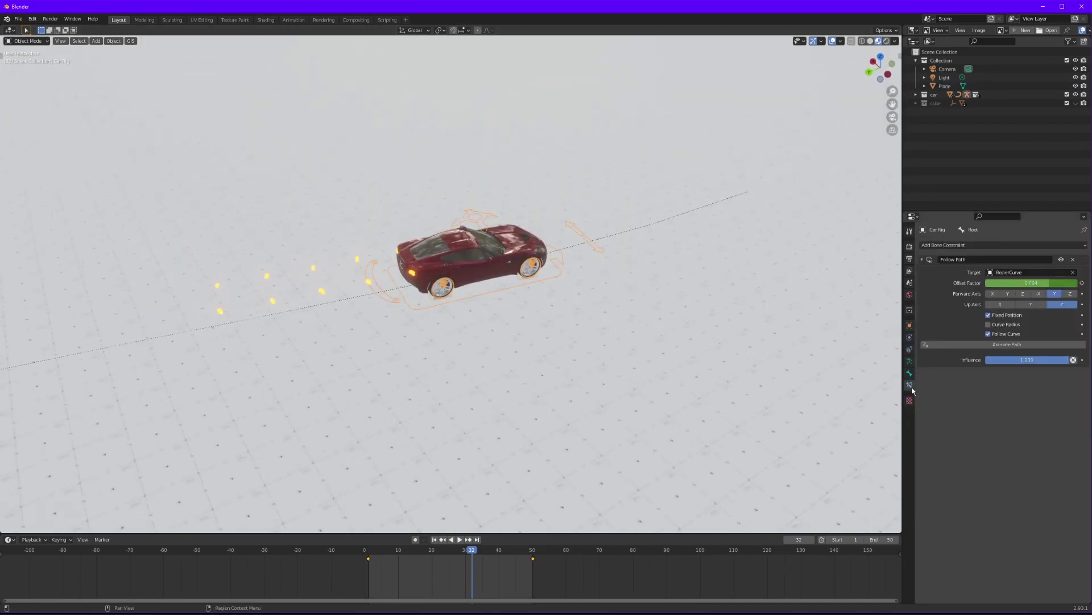
{"action": "left_click", "coordinate": [1062, 260]}
Step: Add a Follow Path object constraint to the car rig and set its target to BezierCurve
{"action": "scroll", "coordinate": [408, 351], "scroll_direction": "down", "scroll_amount": 4}
{"action": "middle_click_drag", "start_coordinate": [408, 351], "coordinate": [791, 128], "text": "shift"}
{"action": "scroll", "coordinate": [459, 244], "scroll_direction": "down", "scroll_amount": 1}
{"action": "scroll", "coordinate": [460, 246], "scroll_direction": "up", "scroll_amount": 3}
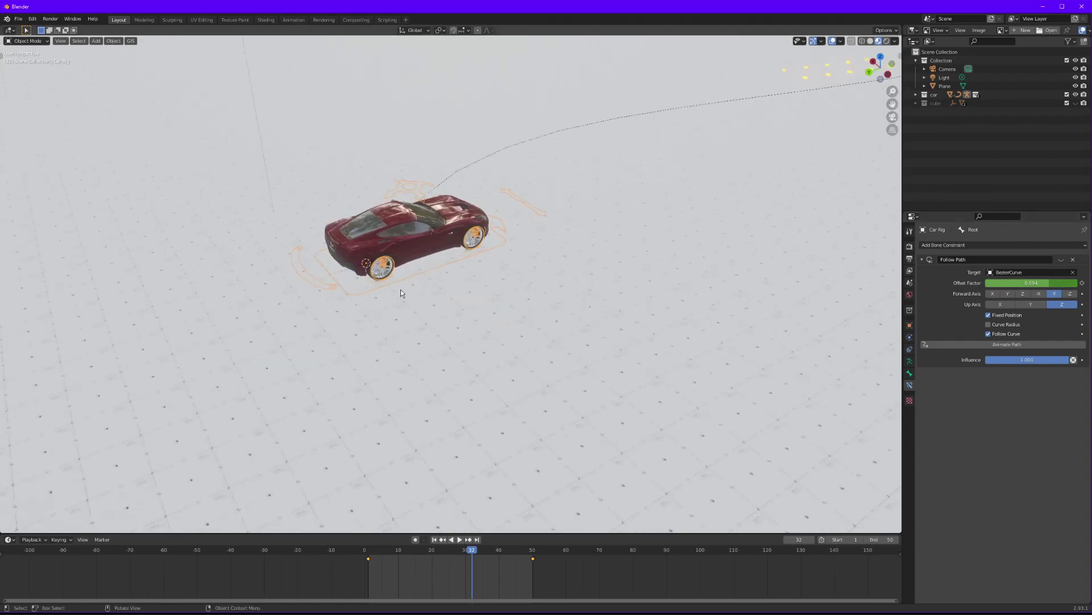
{"action": "left_click", "coordinate": [910, 349]}
{"action": "left_click", "coordinate": [1014, 245]}
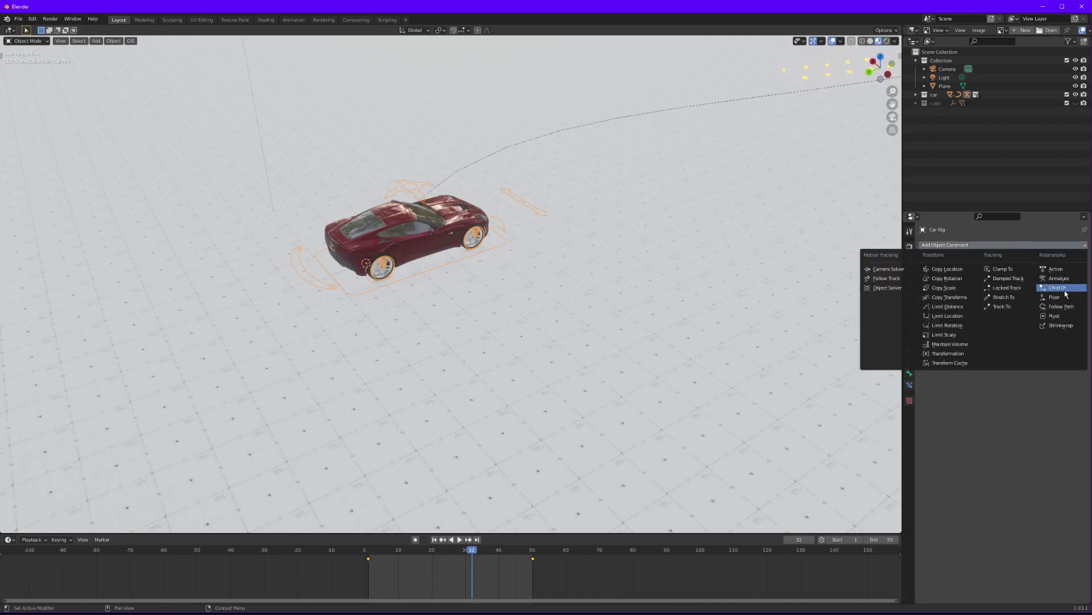
{"action": "left_click", "coordinate": [1057, 307]}
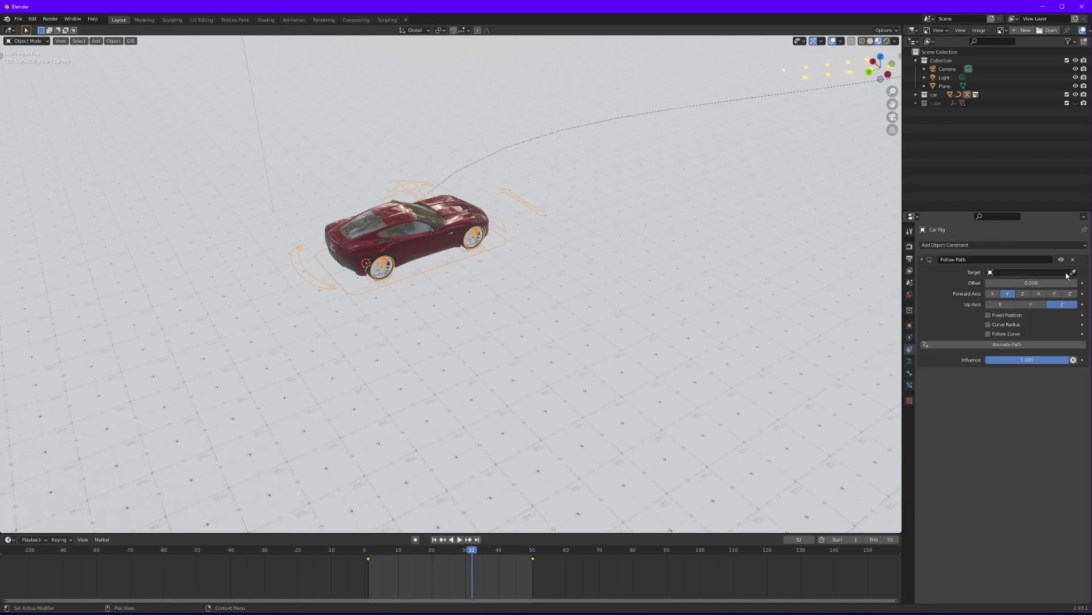
{"action": "left_click", "coordinate": [1030, 272]}
{"action": "left_click", "coordinate": [1029, 291]}
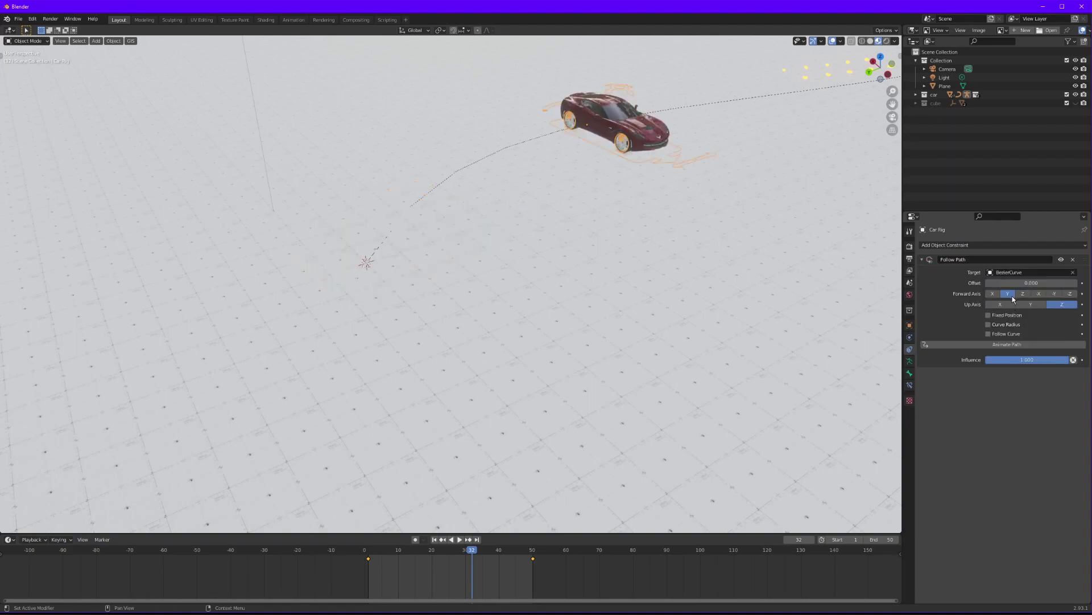
Step: Enable Fixed Position and Follow Curve on the new constraint, try Animate Path, and set the forward axis to -Y
{"action": "left_click", "coordinate": [990, 315]}
{"action": "left_click", "coordinate": [989, 333]}
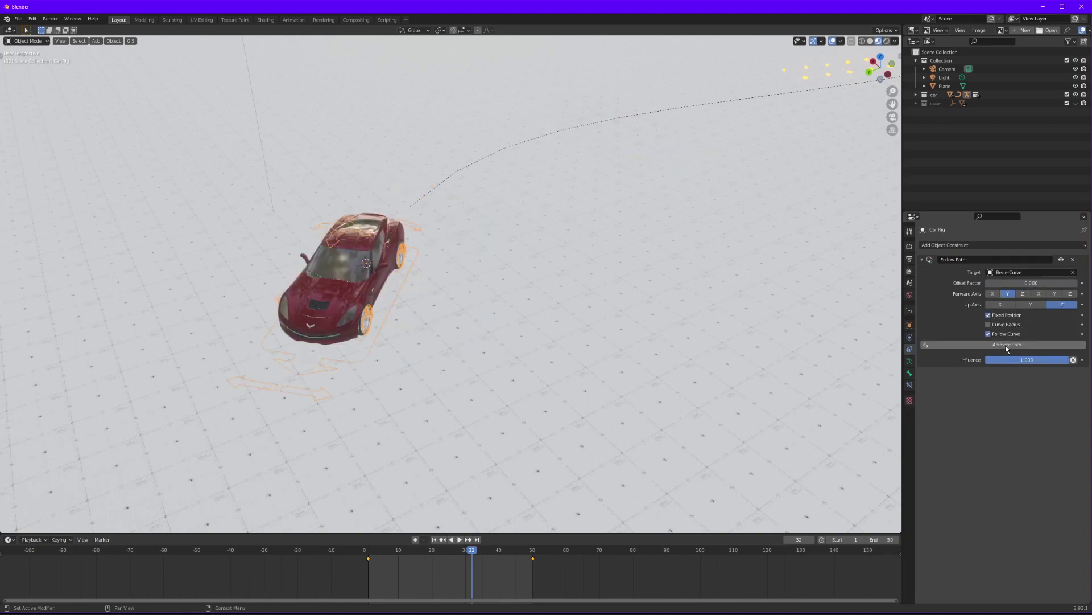
{"action": "left_click", "coordinate": [1008, 345]}
{"action": "left_click", "coordinate": [1055, 293]}
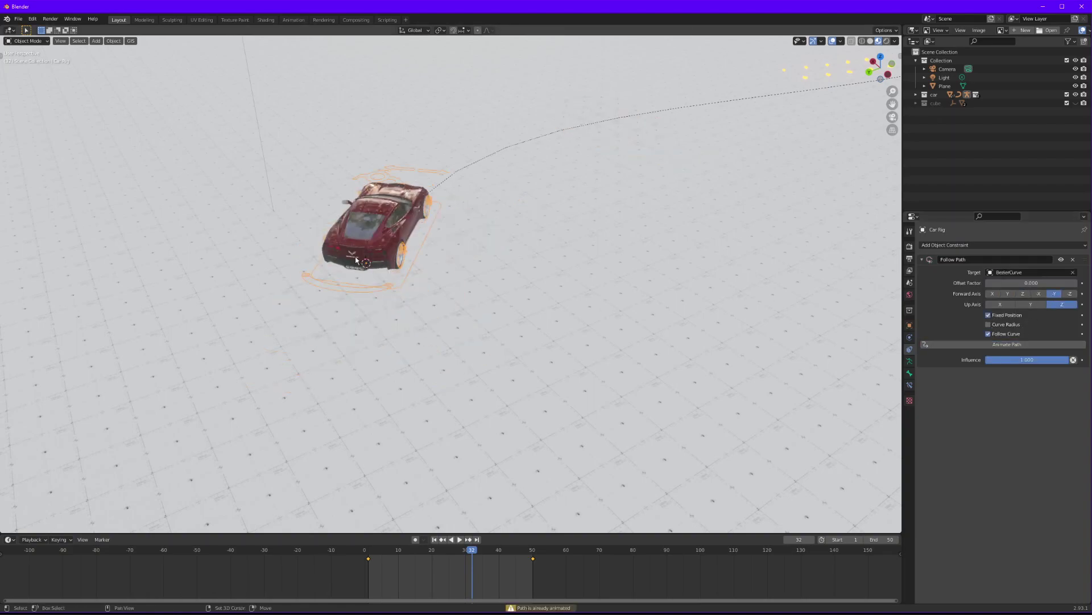
{"action": "middle_click_drag", "start_coordinate": [356, 256], "coordinate": [376, 323]}
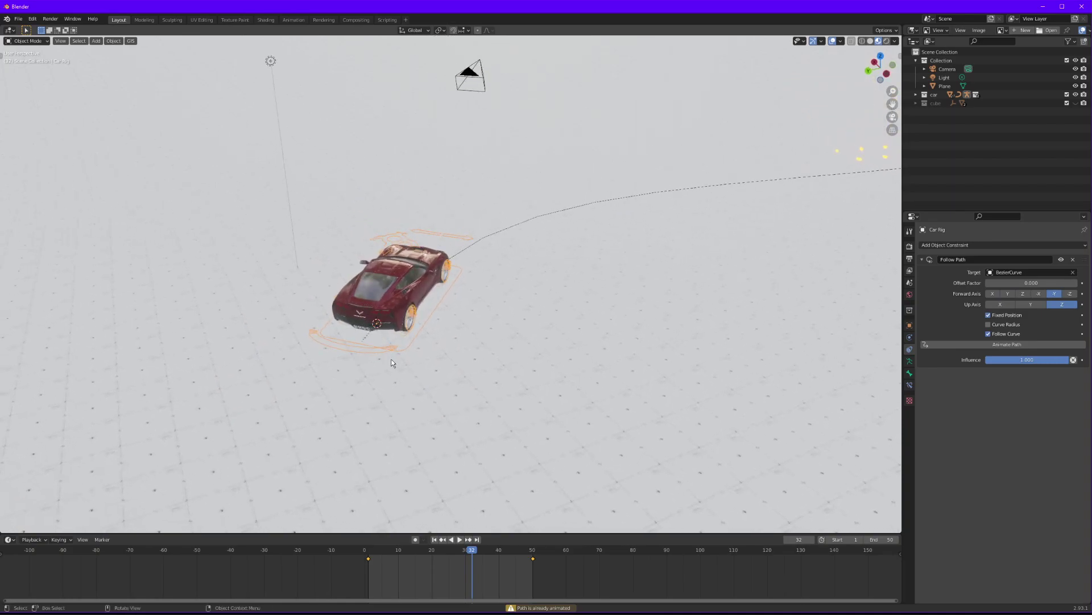
Step: Keyframe the Follow Path constraint's Offset Factor at 0 on frame 1
{"action": "left_click", "coordinate": [435, 540]}
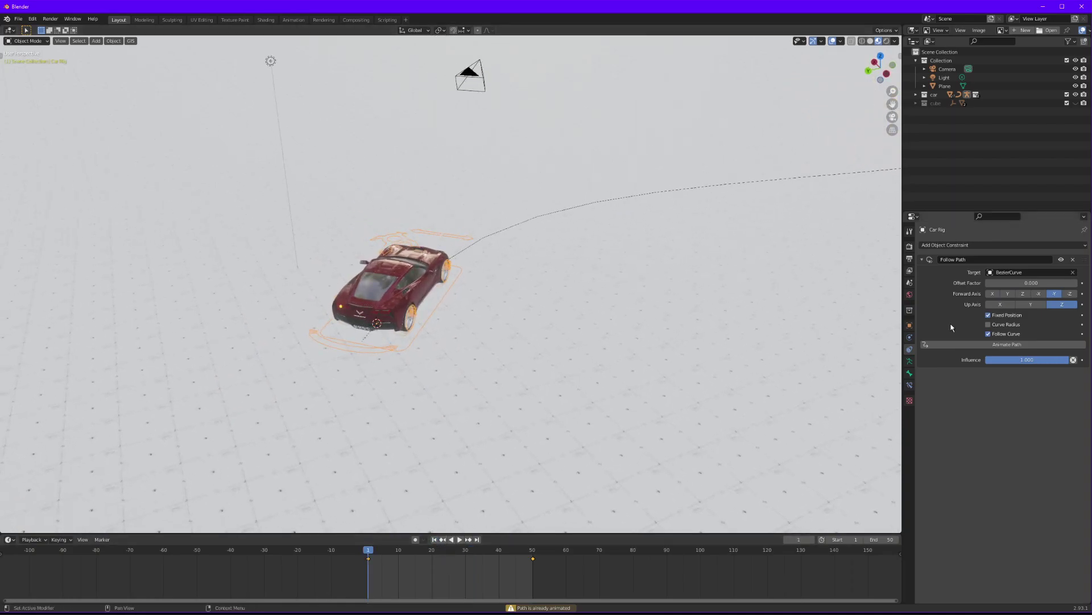
{"action": "left_click", "coordinate": [1019, 282]}
{"action": "key", "text": "Return"}
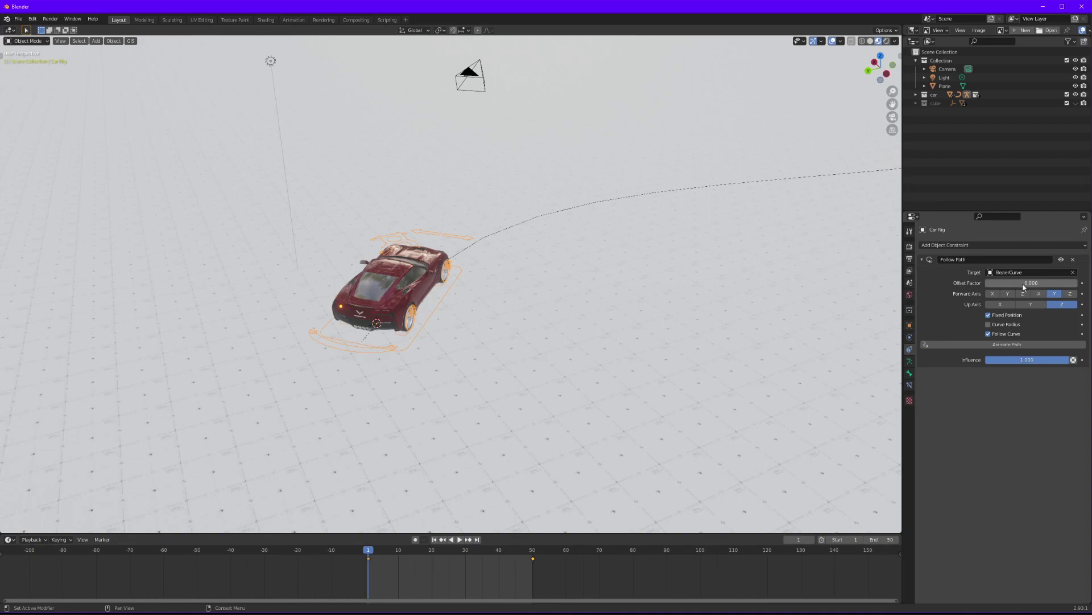
{"action": "key", "text": "i"}
Step: Keyframe the Follow Path constraint's Offset Factor at 1 on frame 50
{"action": "left_click", "coordinate": [477, 539]}
{"action": "double_click", "coordinate": [1032, 285]}
{"action": "type", "text": "1"}
{"action": "key", "text": "Return"}
{"action": "key", "text": "i"}
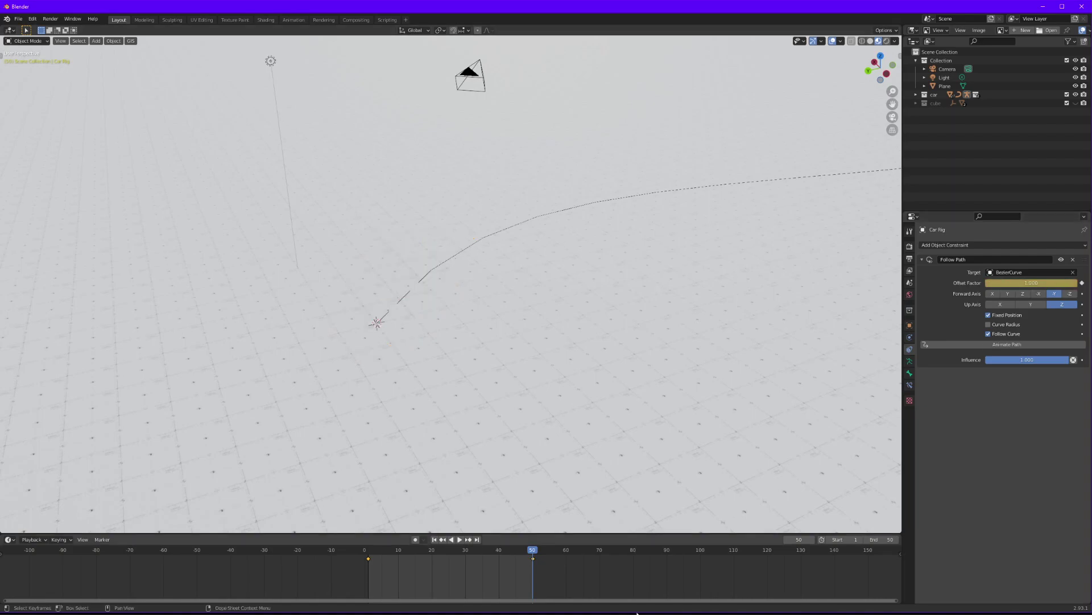
Step: Inspect the car at the start of its curve, and select the car body to show its particle system settings
{"action": "scroll", "coordinate": [542, 316], "scroll_direction": "down", "scroll_amount": 3}
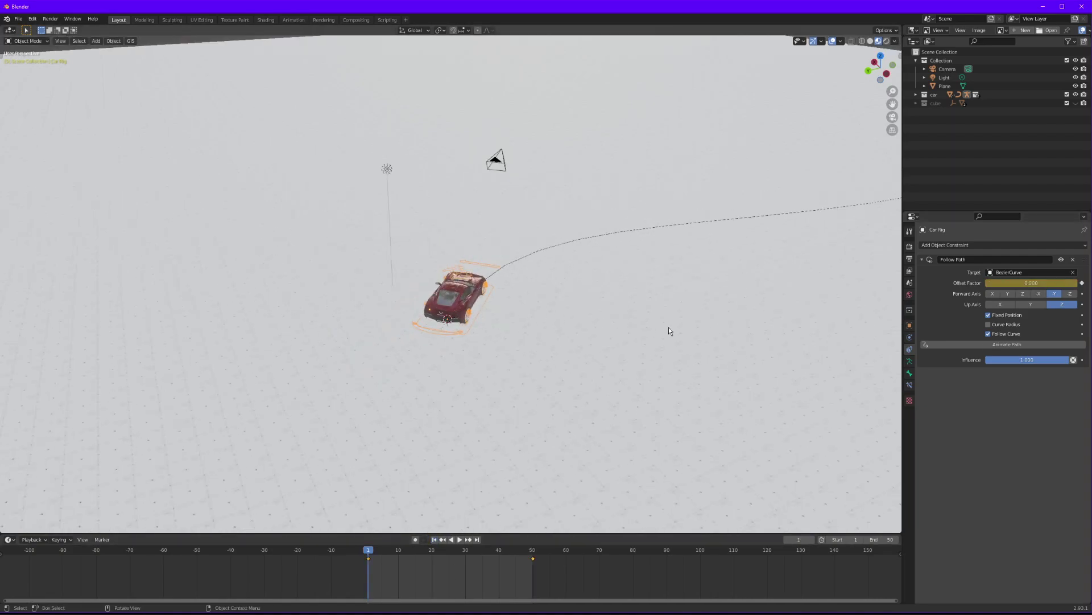
{"action": "middle_click_drag", "start_coordinate": [681, 326], "coordinate": [502, 345], "text": "shift"}
{"action": "middle_click_drag", "start_coordinate": [288, 400], "coordinate": [306, 394]}
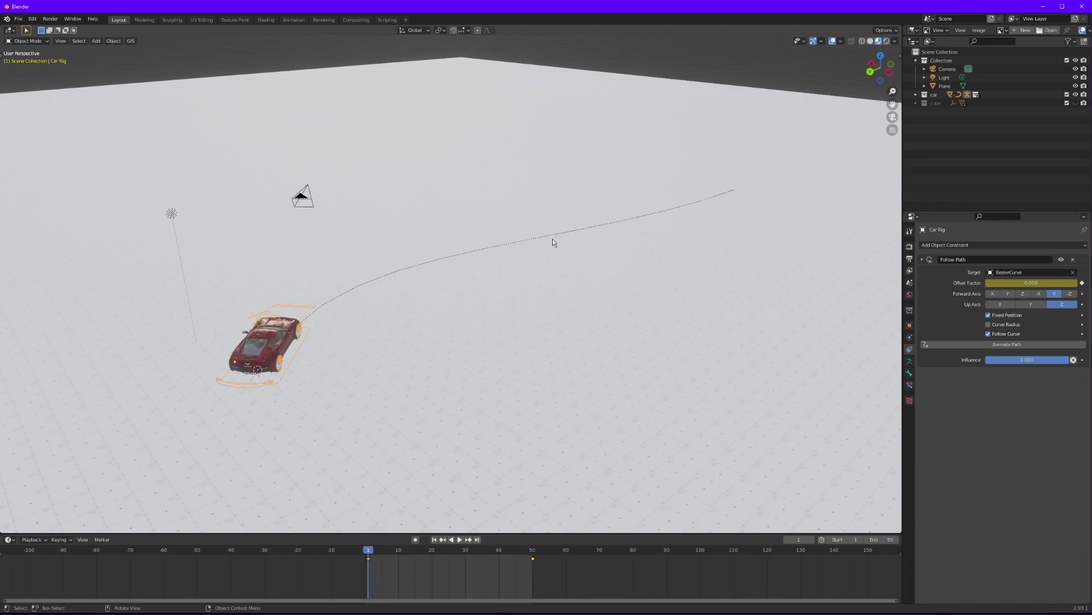
{"action": "scroll", "coordinate": [267, 367], "scroll_direction": "up", "scroll_amount": 5}
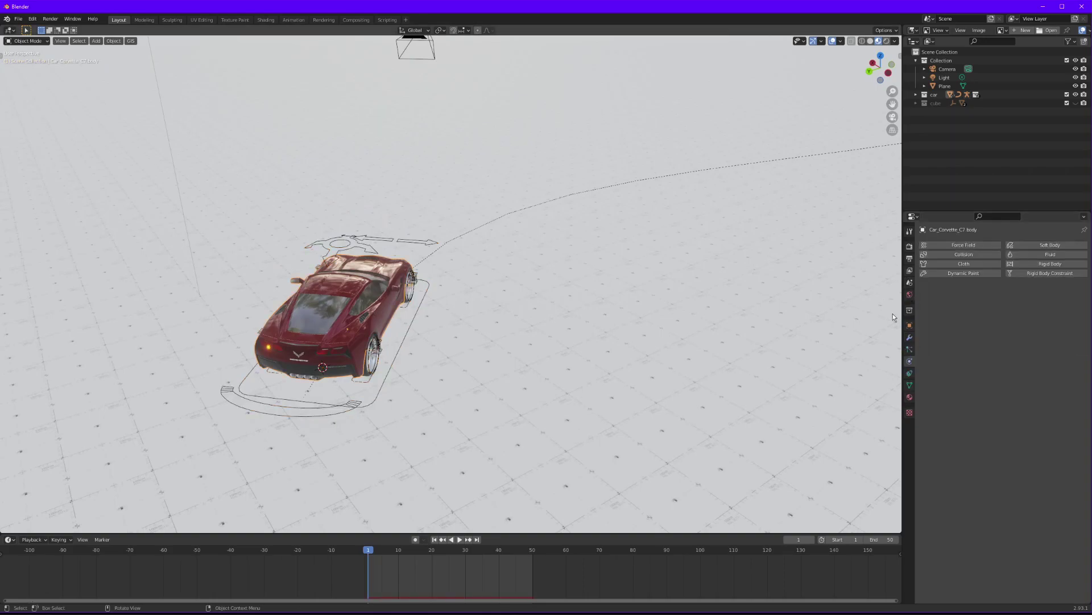
{"action": "left_click", "coordinate": [909, 349]}
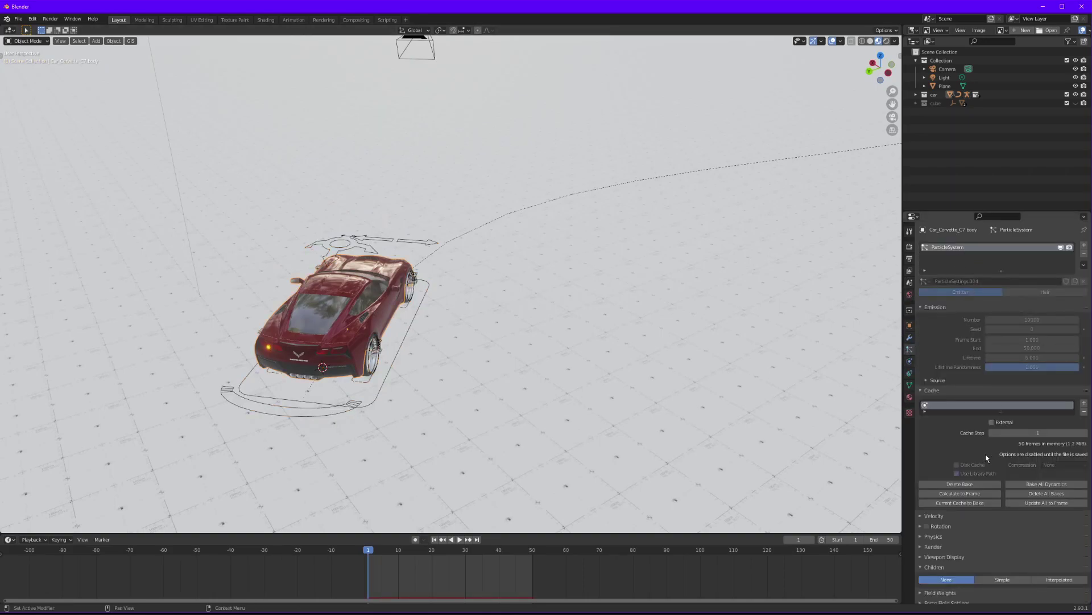
{"action": "middle_click_drag", "start_coordinate": [386, 356], "coordinate": [379, 359]}
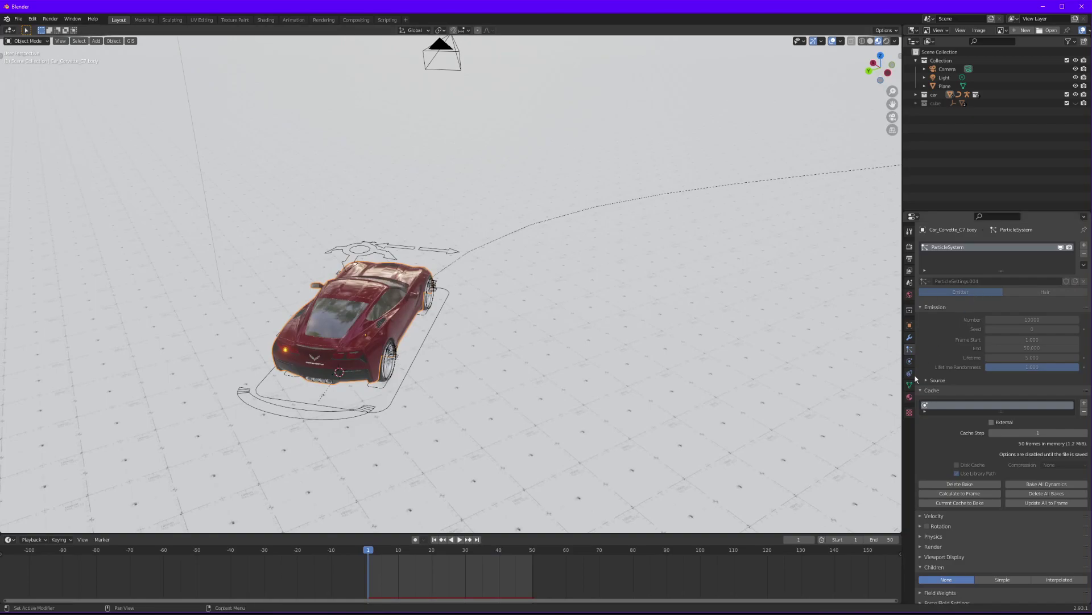
{"action": "scroll", "coordinate": [579, 326], "scroll_direction": "down", "scroll_amount": 4}
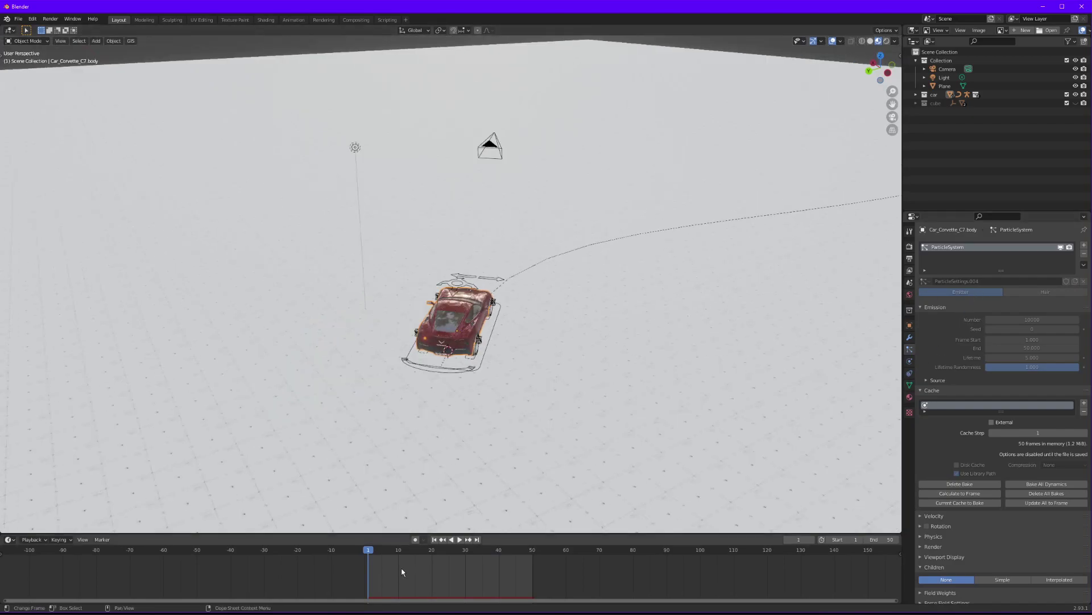
Step: Go to frame 28 to examine the tail-light particle trails behind the car, and return to frame 1
{"action": "left_click", "coordinate": [458, 550]}
{"action": "middle_click_drag", "start_coordinate": [704, 288], "coordinate": [597, 306]}
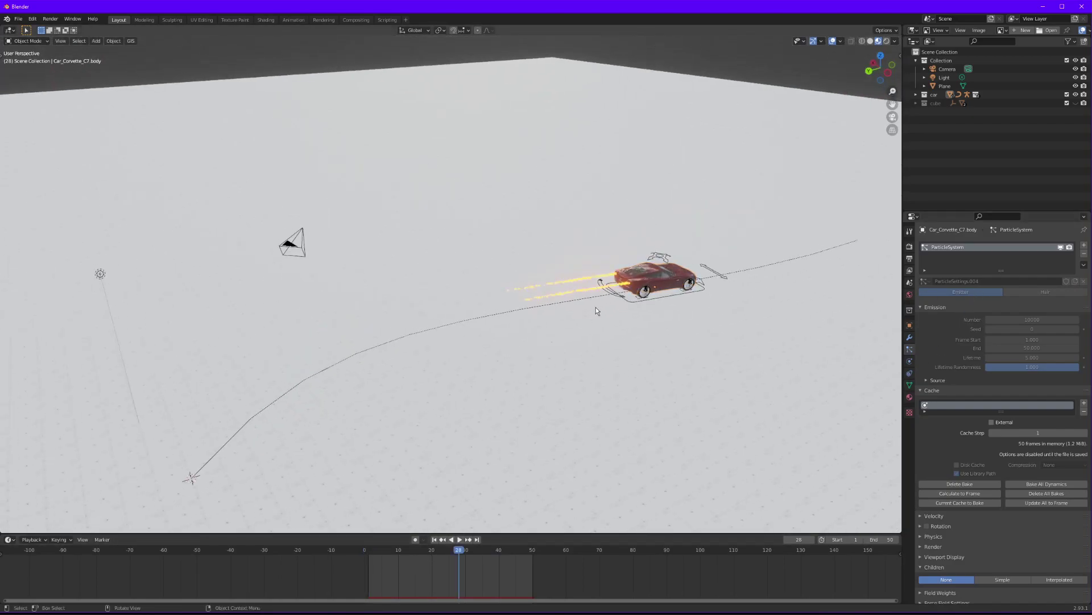
{"action": "scroll", "coordinate": [668, 234], "scroll_direction": "up", "scroll_amount": 6}
{"action": "middle_click_drag", "start_coordinate": [668, 233], "coordinate": [620, 282]}
{"action": "scroll", "coordinate": [622, 287], "scroll_direction": "down", "scroll_amount": 3}
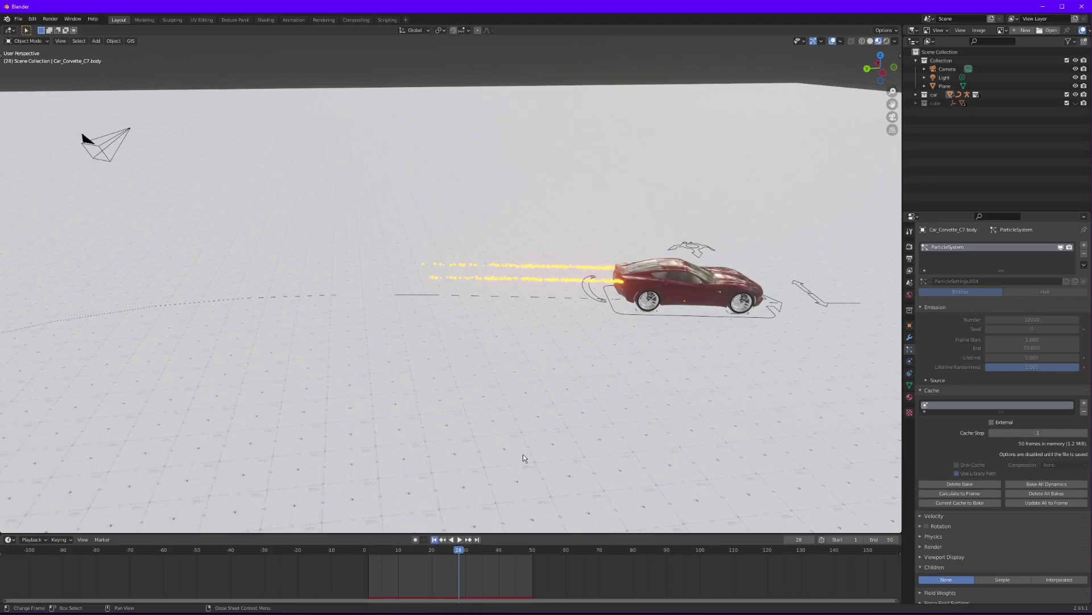
{"action": "key", "text": "shift+Left"}
{"action": "scroll", "coordinate": [661, 320], "scroll_direction": "down", "scroll_amount": 9}
{"action": "scroll", "coordinate": [535, 319], "scroll_direction": "up", "scroll_amount": 6}
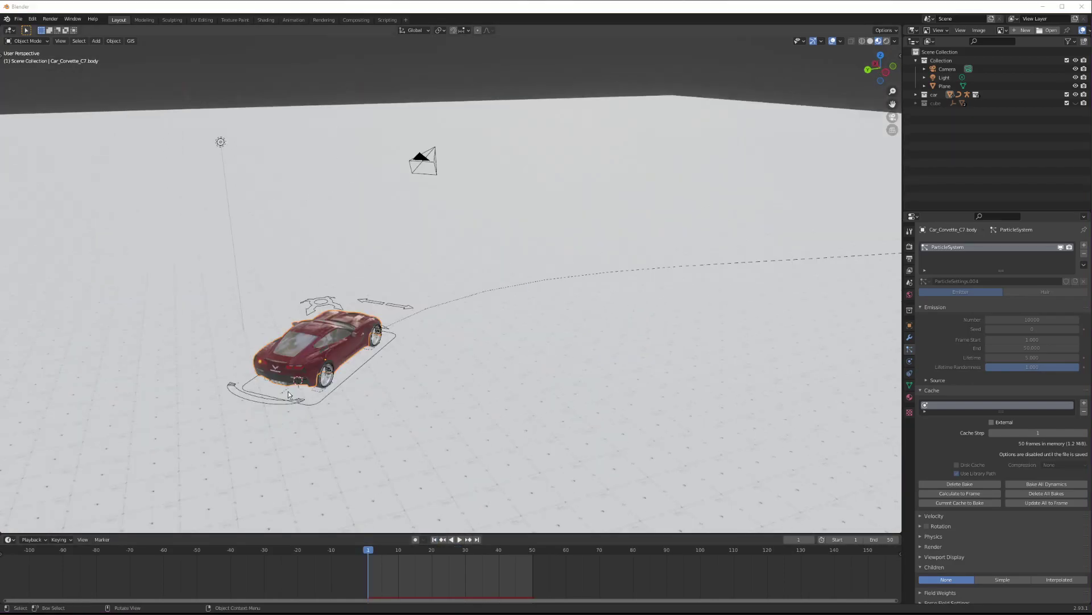
Step: Select the car rig and look over its wheels animation and ground sensor tools in the animation rig options
{"action": "scroll", "coordinate": [289, 387], "scroll_direction": "up", "scroll_amount": 2}
{"action": "left_click", "coordinate": [336, 269]}
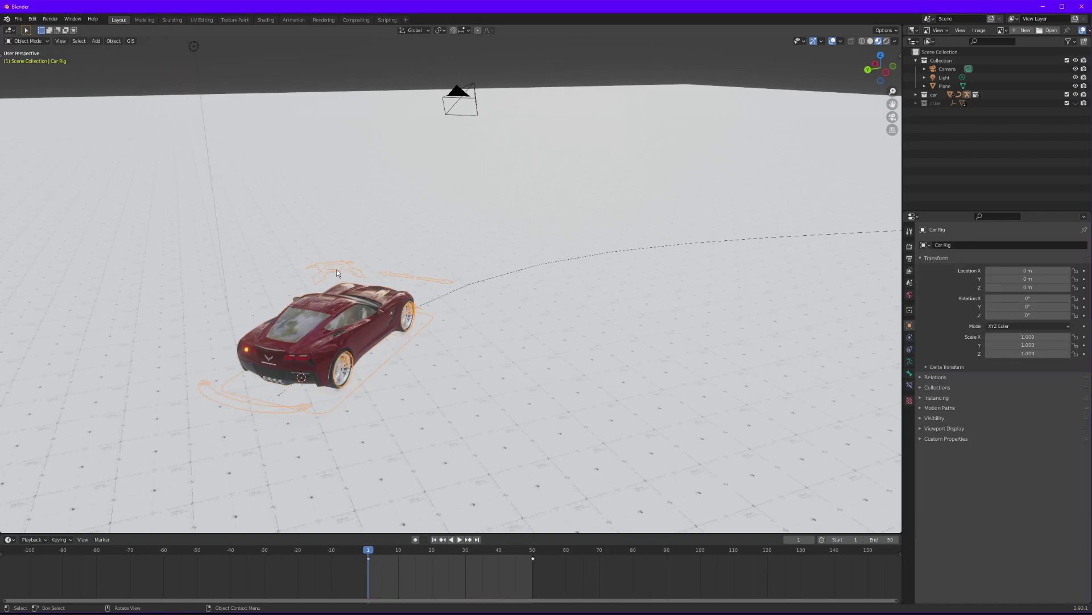
{"action": "key", "text": "n"}
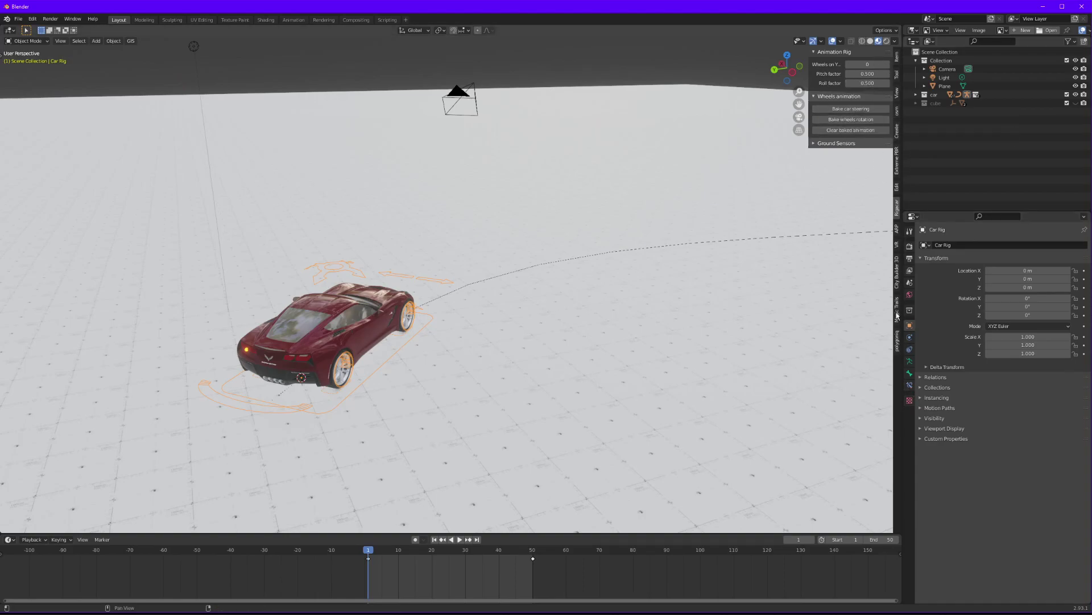
{"action": "key", "text": "n"}
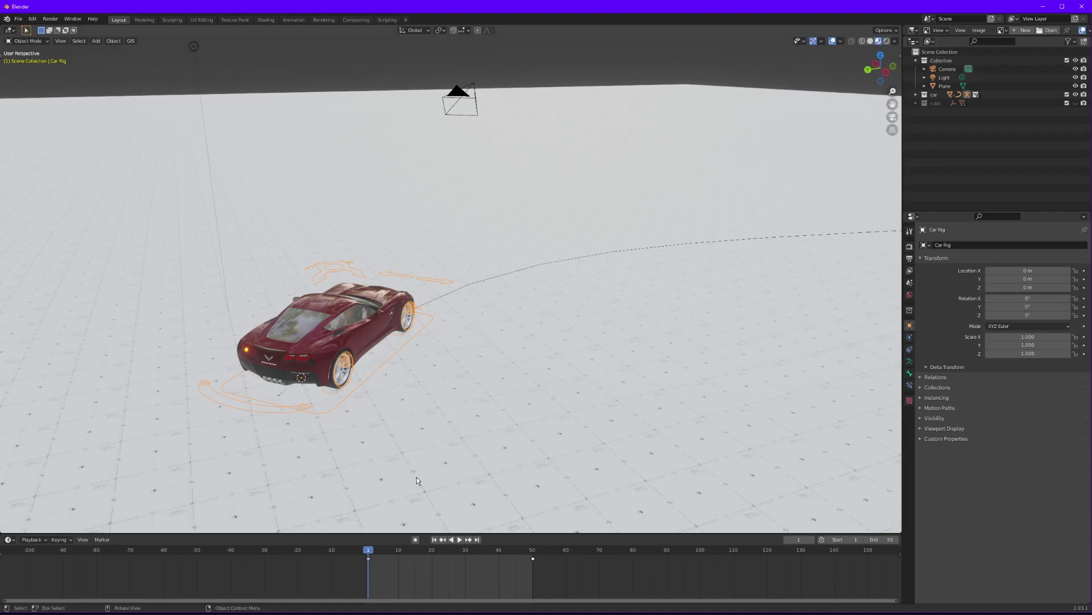
Step: Examine the tail-light trails along the curve's bend at frames 13 and 9, toggling the viewport overlays off and on
{"action": "key", "text": "shift+alt+z"}
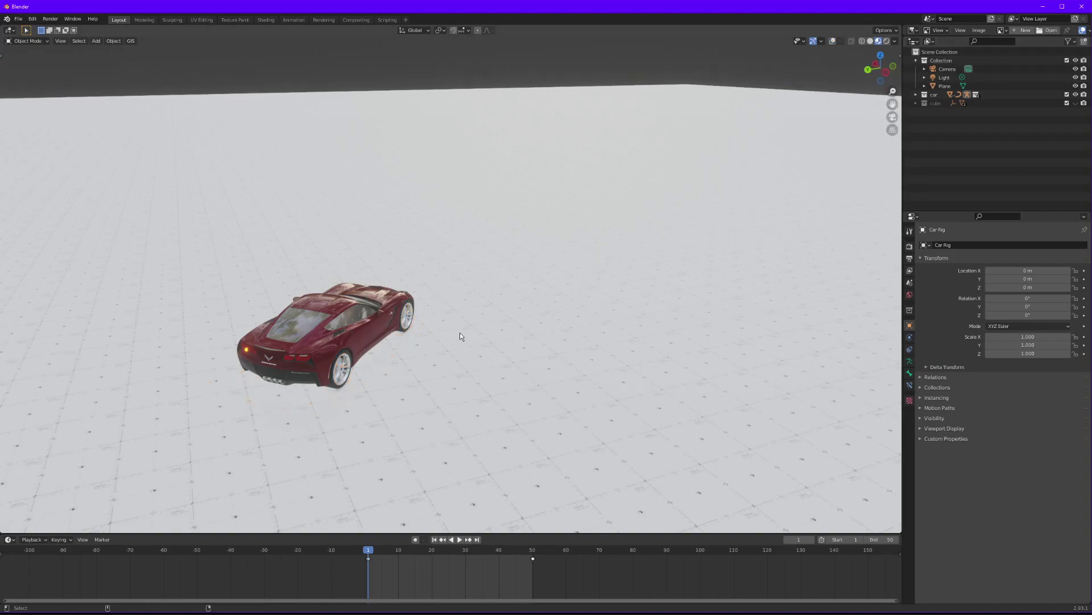
{"action": "left_click", "coordinate": [409, 555]}
{"action": "middle_click_drag", "start_coordinate": [444, 299], "coordinate": [449, 262], "text": "shift"}
{"action": "key", "text": "shift+alt+z"}
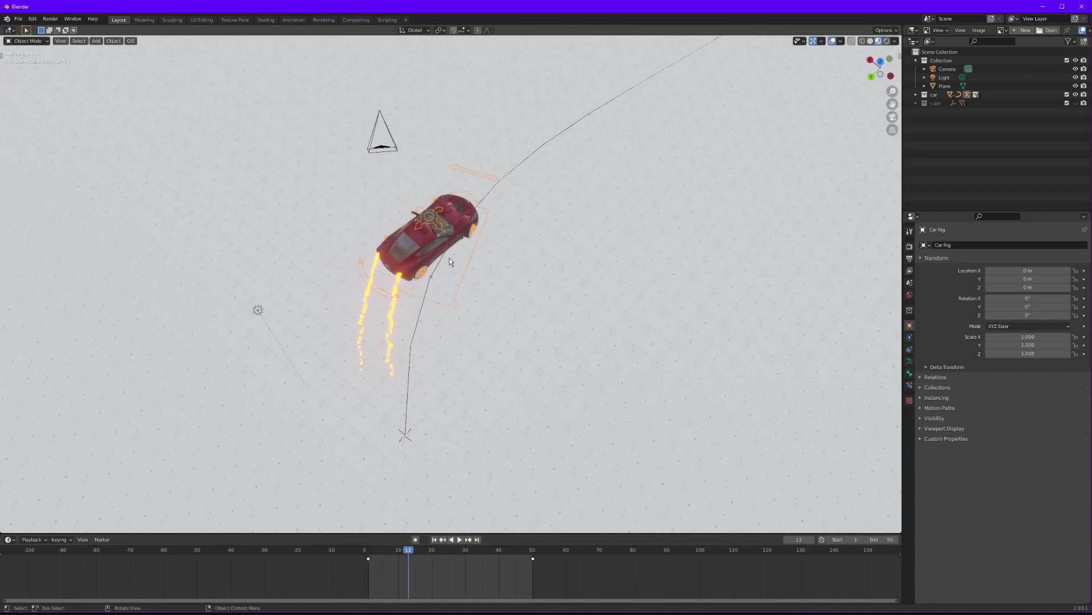
{"action": "left_click", "coordinate": [395, 554]}
{"action": "scroll", "coordinate": [396, 424], "scroll_direction": "up", "scroll_amount": 2}
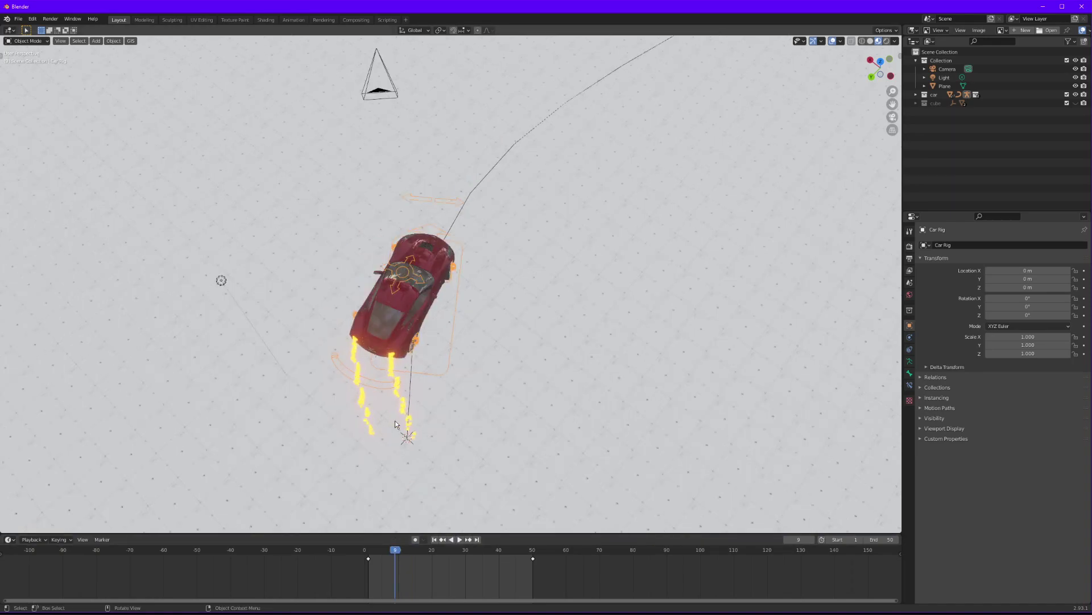
{"action": "scroll", "coordinate": [395, 421], "scroll_direction": "up", "scroll_amount": 3}
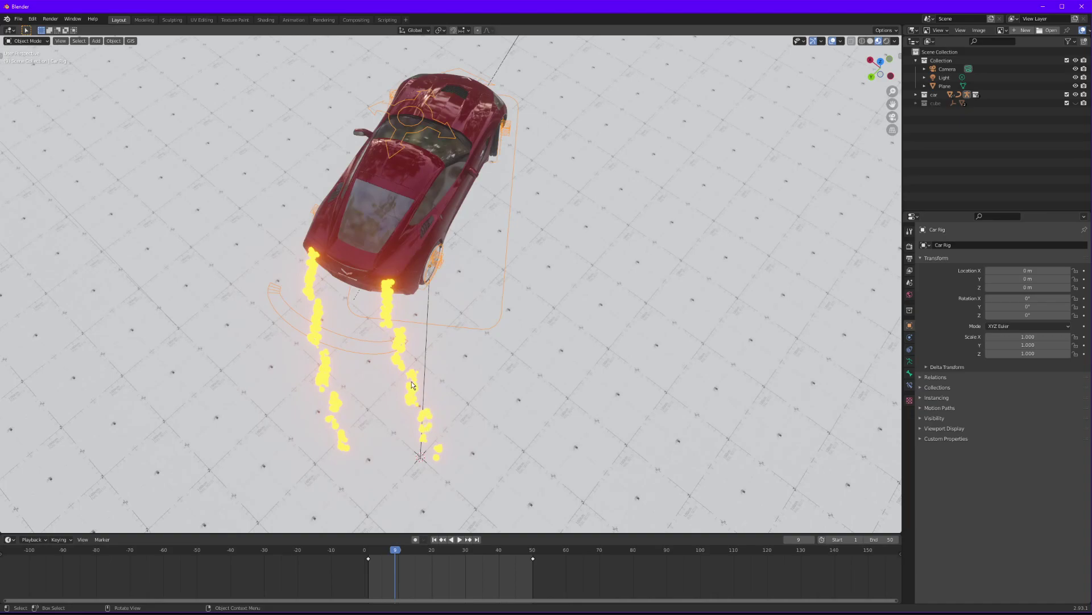
{"action": "middle_click_drag", "start_coordinate": [428, 416], "coordinate": [382, 354]}
{"action": "middle_click_drag", "start_coordinate": [514, 330], "coordinate": [409, 522]}
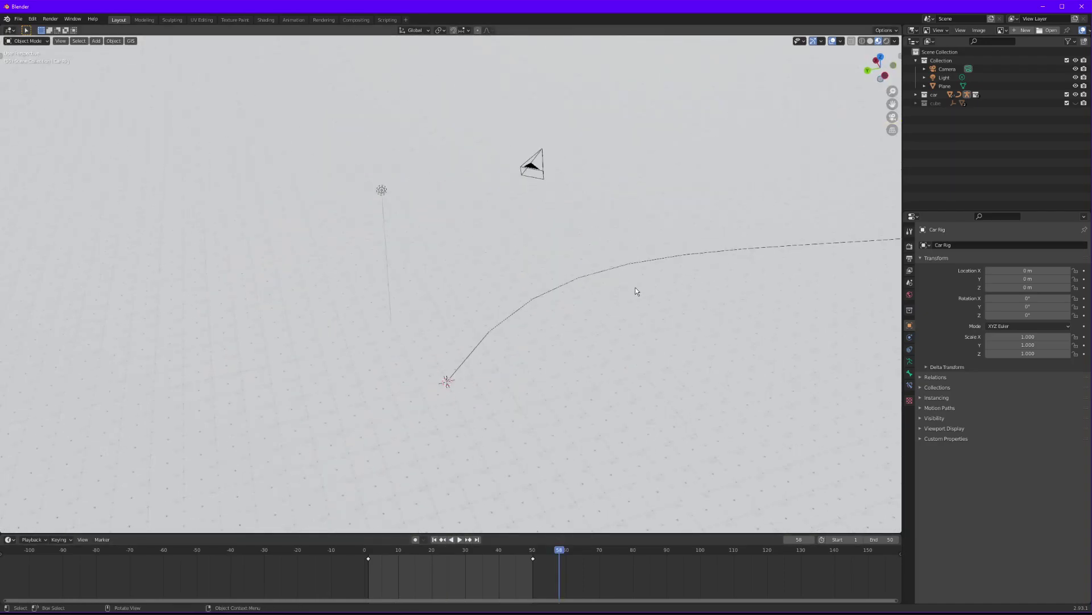
{"action": "middle_click_drag", "start_coordinate": [639, 293], "coordinate": [310, 276]}
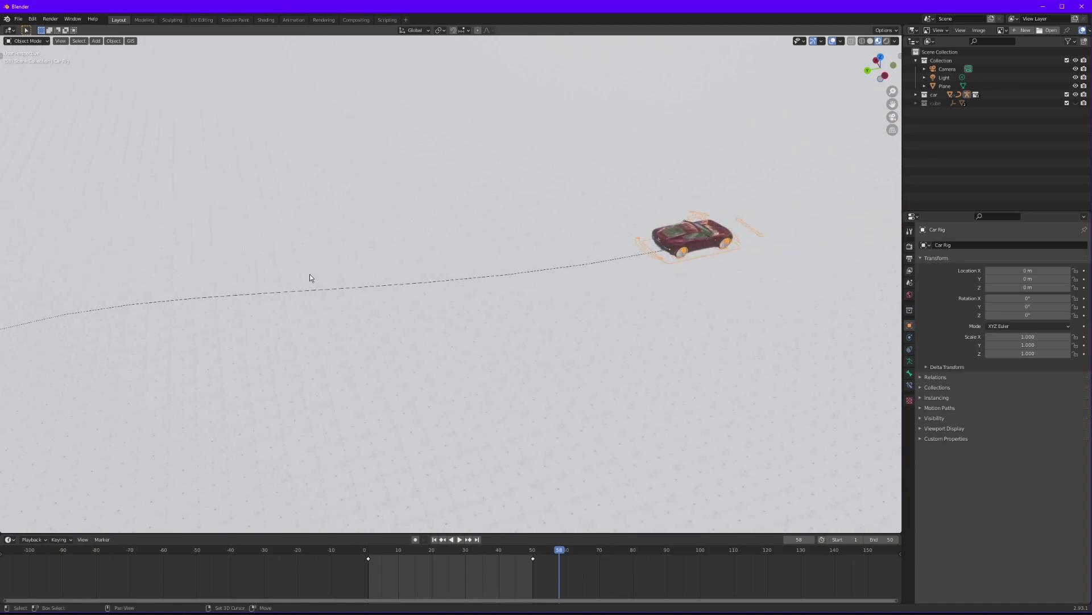
Step: Move to frame 43 and examine the car and its trails from behind
{"action": "left_click", "coordinate": [452, 550]}
{"action": "scroll", "coordinate": [355, 294], "scroll_direction": "up", "scroll_amount": 4}
{"action": "middle_click_drag", "start_coordinate": [355, 291], "coordinate": [509, 479]}
{"action": "left_click", "coordinate": [509, 550]}
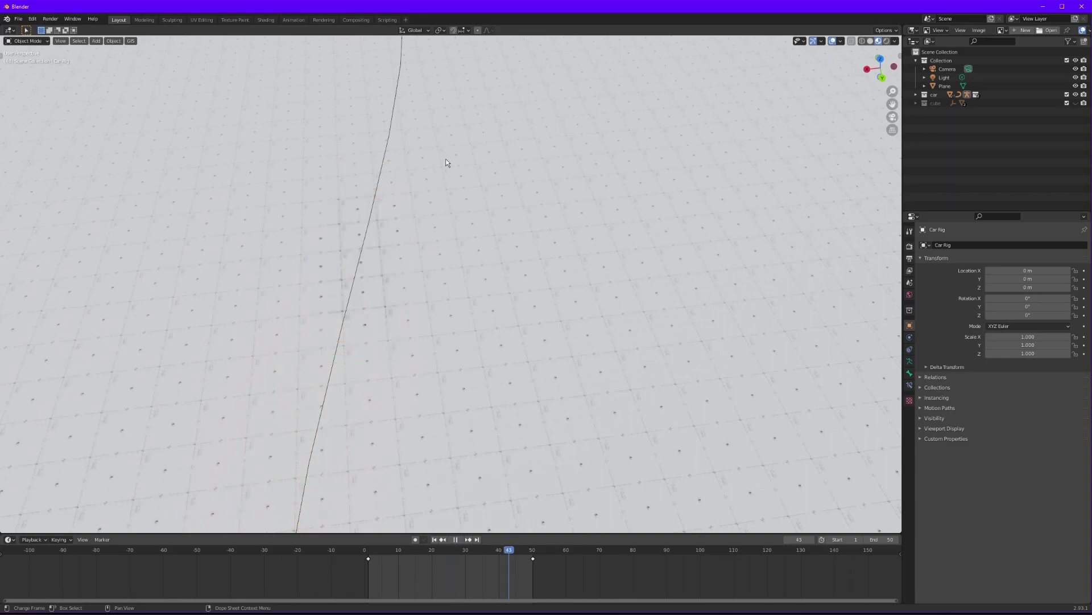
{"action": "middle_click_drag", "start_coordinate": [446, 161], "coordinate": [412, 379], "text": "shift"}
{"action": "middle_click_drag", "start_coordinate": [394, 208], "coordinate": [397, 292], "text": "shift"}
Step: Select the car body and set its particle system's Children type to Simple
{"action": "left_click", "coordinate": [445, 250]}
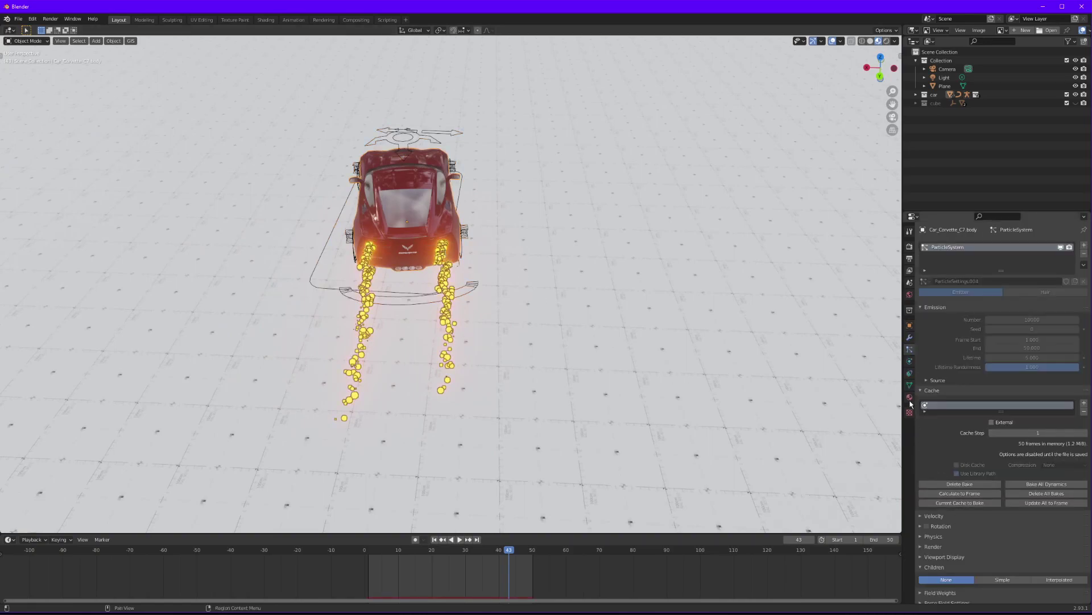
{"action": "scroll", "coordinate": [959, 500], "scroll_direction": "down", "scroll_amount": 2}
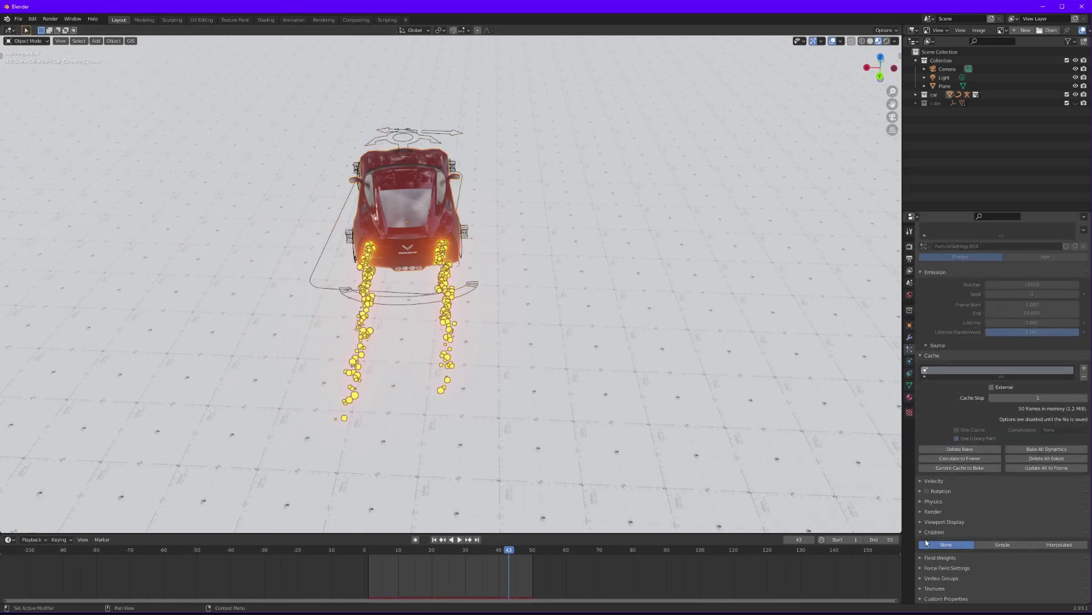
{"action": "left_click", "coordinate": [999, 544]}
{"action": "scroll", "coordinate": [1002, 536], "scroll_direction": "down", "scroll_amount": 5}
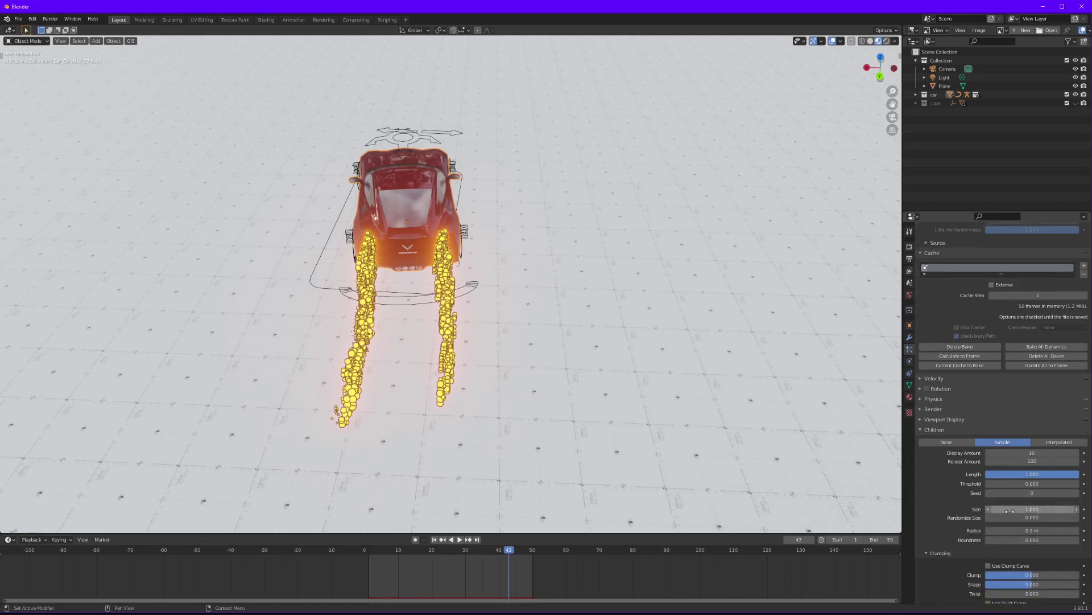
{"action": "scroll", "coordinate": [1010, 492], "scroll_direction": "down", "scroll_amount": 3}
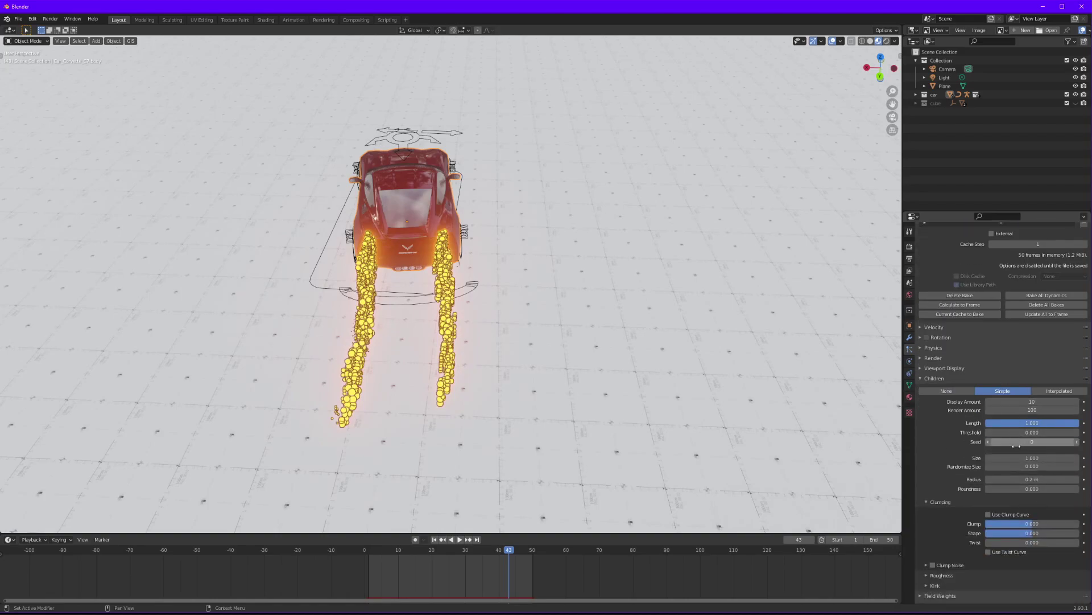
Step: Set the child particles' Randomize Size, Roundness and Clump to 1 each
{"action": "left_click_drag", "start_coordinate": [1019, 467], "coordinate": [966, 469]}
{"action": "left_click", "coordinate": [1006, 468]}
{"action": "type", "text": "1"}
{"action": "key", "text": "Return"}
{"action": "left_click", "coordinate": [1026, 489]}
{"action": "type", "text": "1"}
{"action": "key", "text": "Return"}
{"action": "left_click", "coordinate": [1024, 524]}
{"action": "type", "text": "1"}
{"action": "key", "text": "Return"}
Step: Examine the car's tail-light trails with child particles from the side and from several distances
{"action": "middle_click_drag", "start_coordinate": [395, 231], "coordinate": [470, 203]}
{"action": "scroll", "coordinate": [415, 274], "scroll_direction": "down", "scroll_amount": 3}
{"action": "left_click", "coordinate": [470, 204]}
{"action": "scroll", "coordinate": [390, 264], "scroll_direction": "up", "scroll_amount": 5}
{"action": "middle_click_drag", "start_coordinate": [391, 264], "coordinate": [412, 273]}
{"action": "scroll", "coordinate": [411, 286], "scroll_direction": "down", "scroll_amount": 5}
{"action": "scroll", "coordinate": [411, 286], "scroll_direction": "up", "scroll_amount": 5}
{"action": "middle_click_drag", "start_coordinate": [541, 299], "coordinate": [538, 302]}
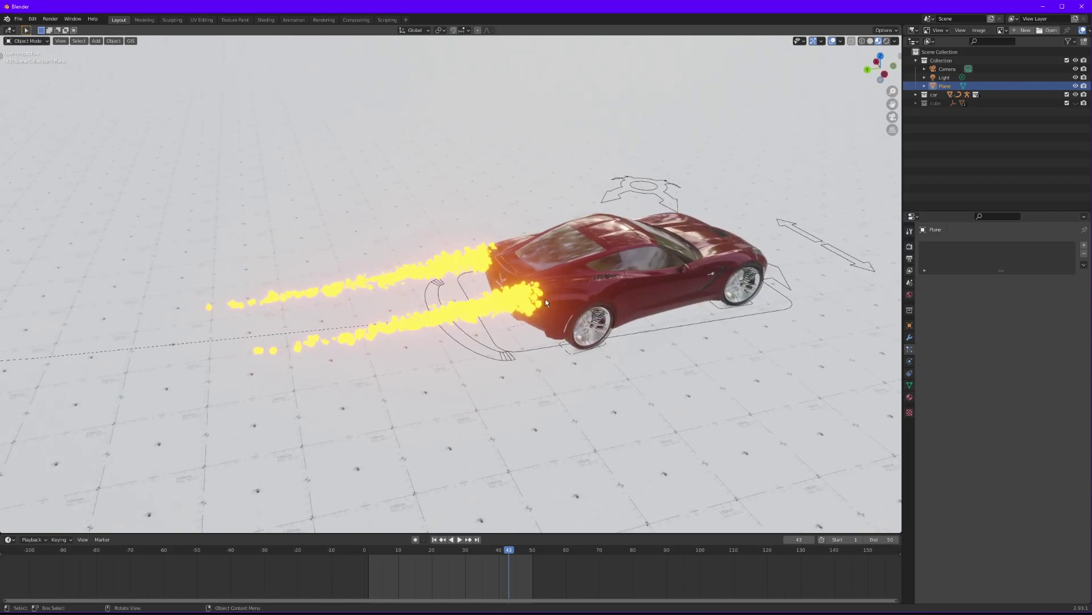
{"action": "scroll", "coordinate": [545, 302], "scroll_direction": "down", "scroll_amount": 3}
{"action": "scroll", "coordinate": [548, 302], "scroll_direction": "up", "scroll_amount": 2}
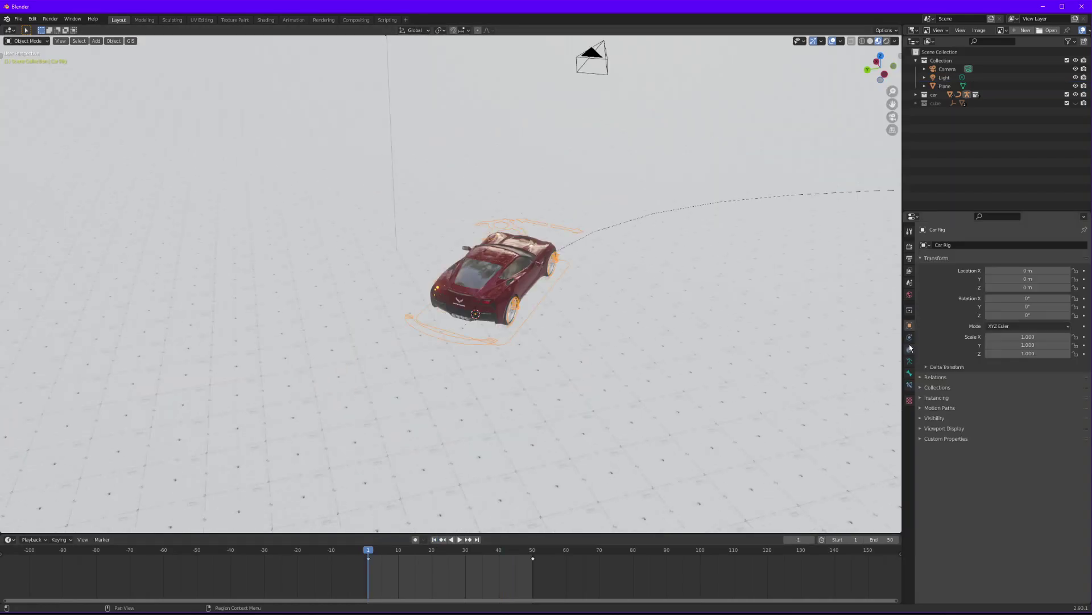
Step: Move the car rig's Follow Path constraint from the object to its Root bone, targeting BezierCurve, and return to Object Mode
{"action": "left_click", "coordinate": [910, 349]}
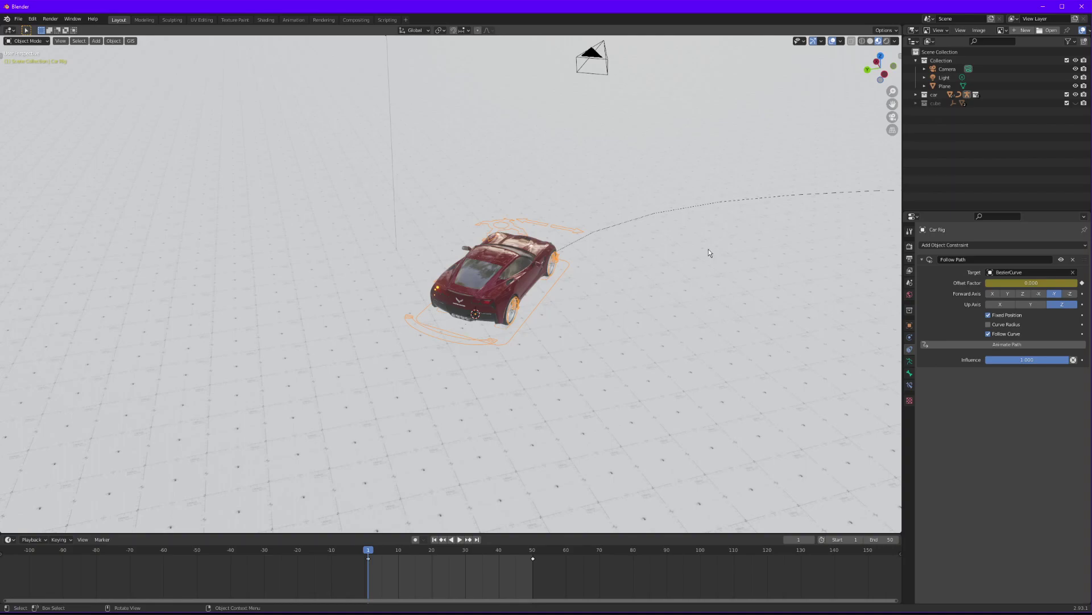
{"action": "left_click", "coordinate": [1073, 260]}
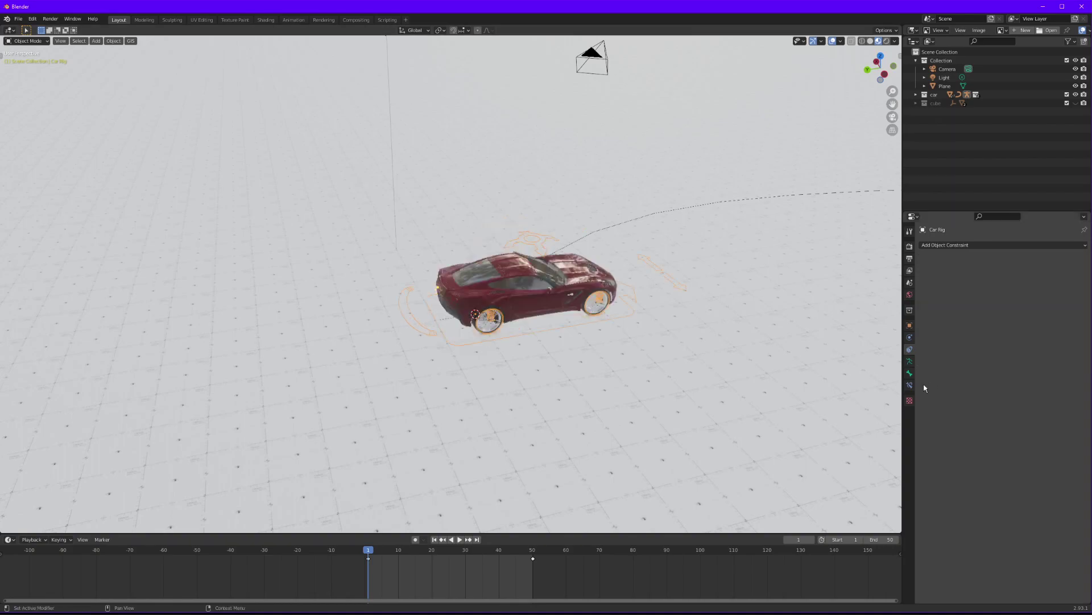
{"action": "left_click", "coordinate": [910, 385]}
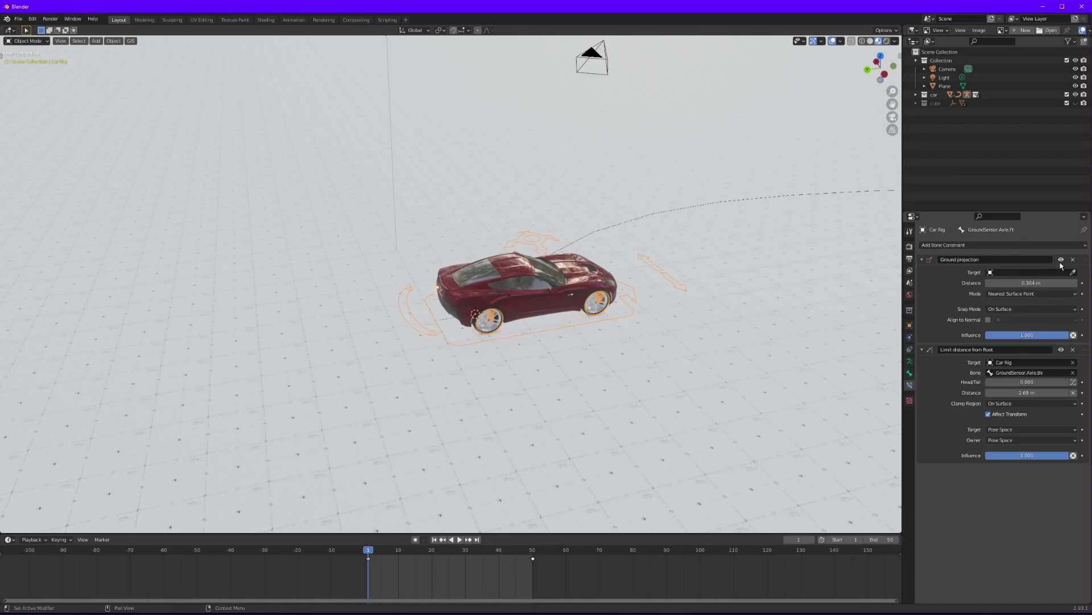
{"action": "key", "text": "ctrl+z"}
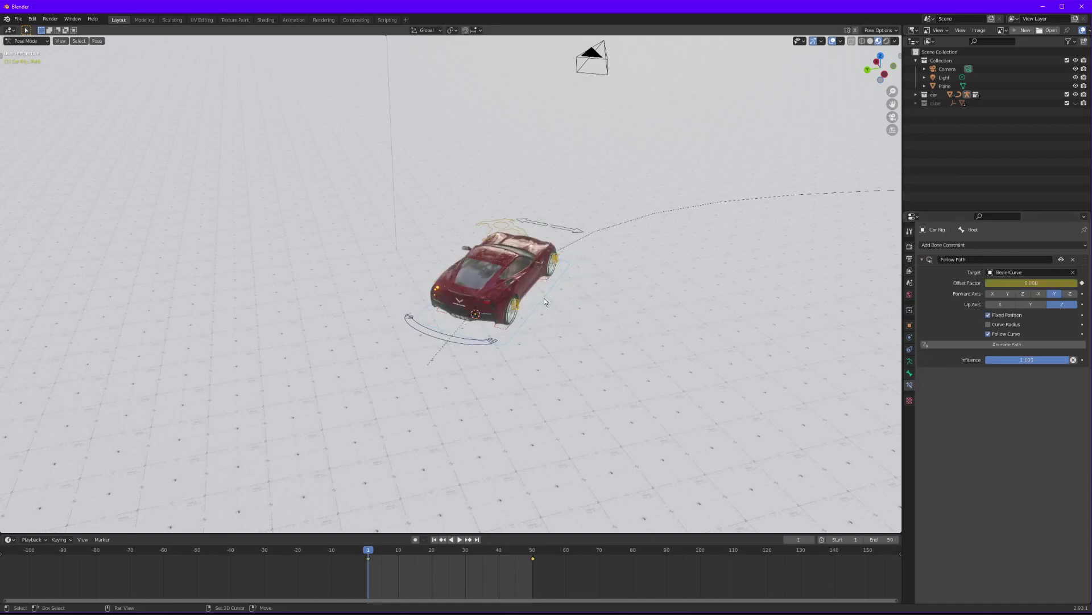
{"action": "middle_click_drag", "start_coordinate": [544, 298], "coordinate": [504, 323]}
{"action": "key", "text": "ctrl+Tab"}
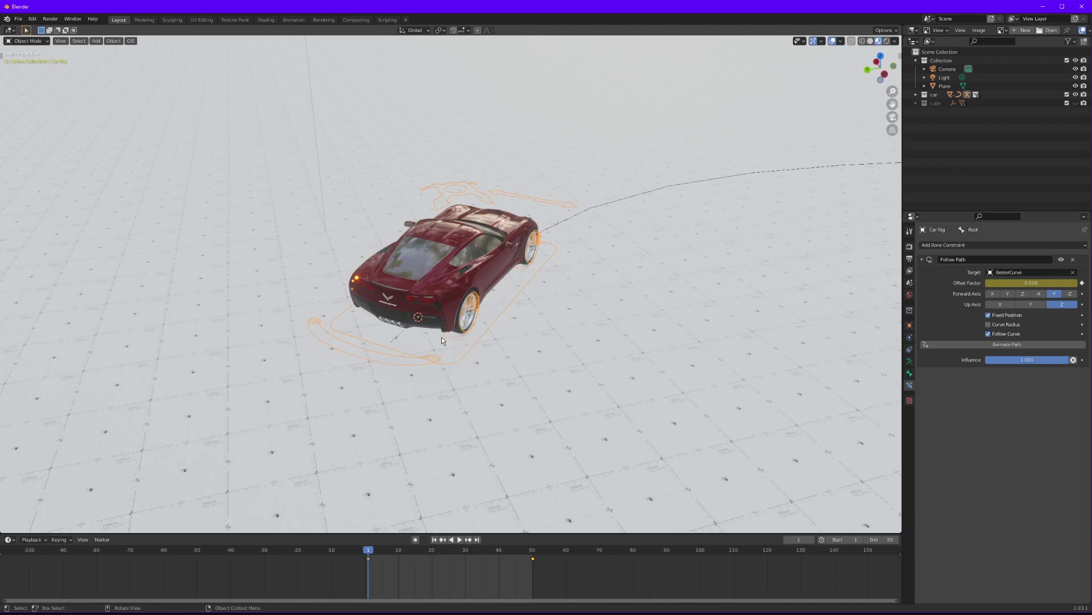
Step: Select the car body and remove its particle system
{"action": "left_click", "coordinate": [434, 248]}
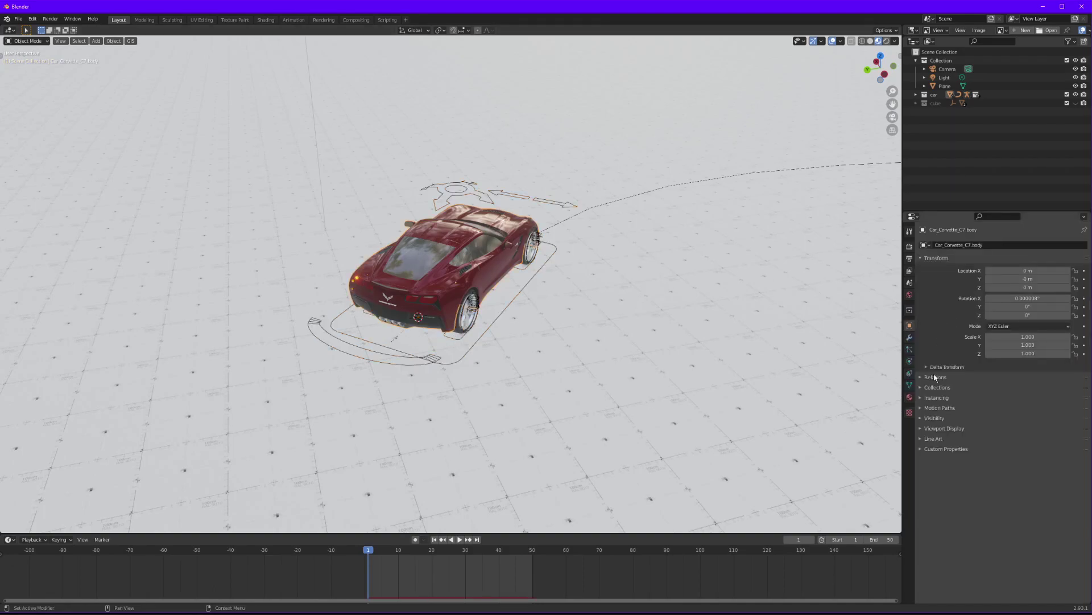
{"action": "left_click", "coordinate": [909, 349]}
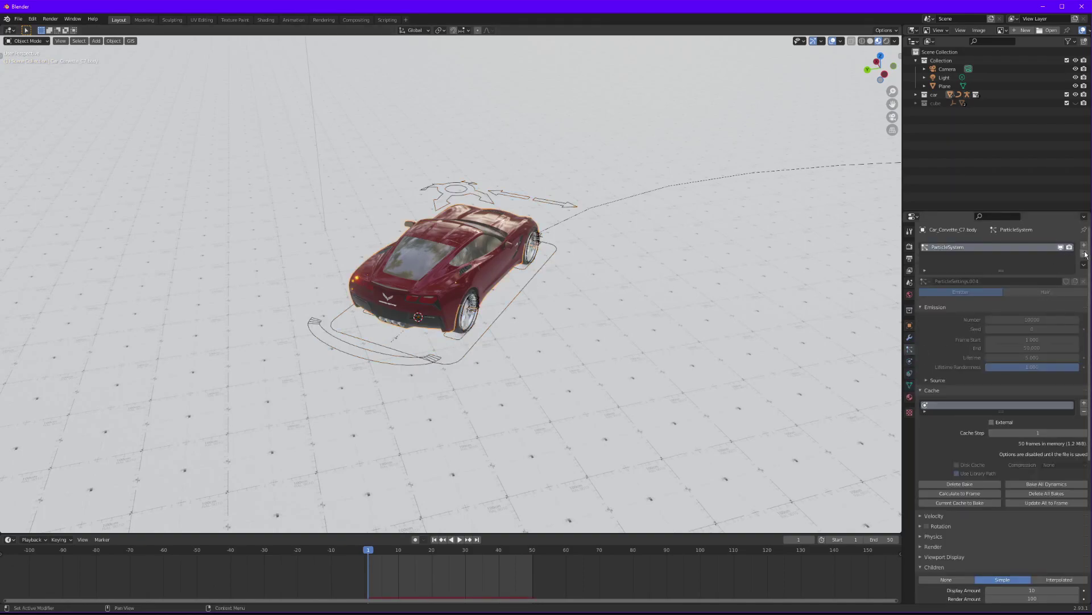
{"action": "left_click", "coordinate": [1084, 254]}
{"action": "left_click", "coordinate": [616, 176]}
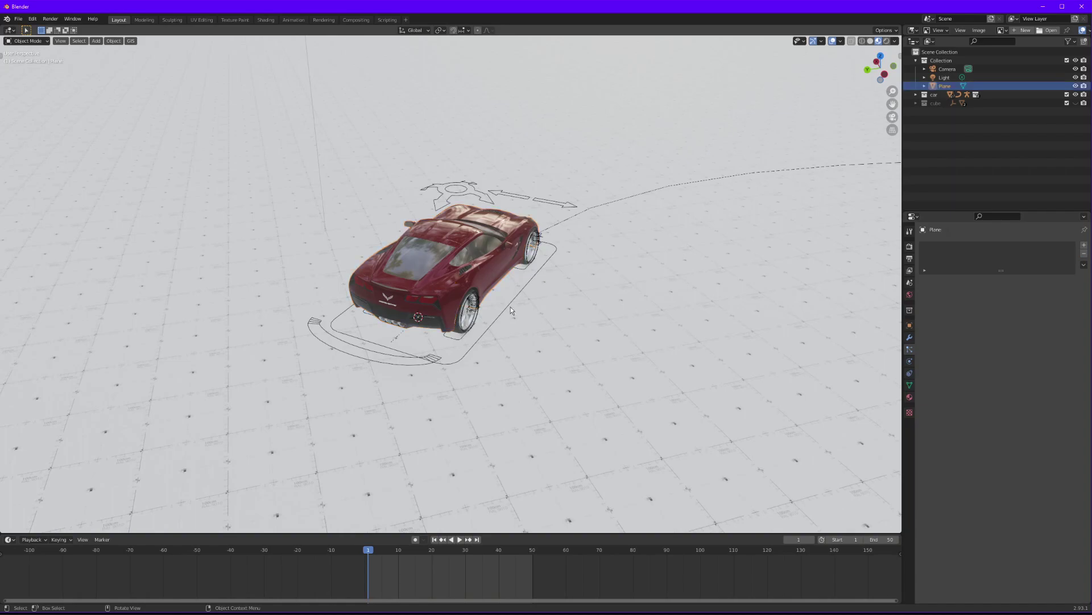
Step: Clear the selection of the ground plane and bring up the Magic Trails add-on's options
{"action": "middle_click_drag", "start_coordinate": [507, 306], "coordinate": [586, 330]}
{"action": "left_click", "coordinate": [494, 87]}
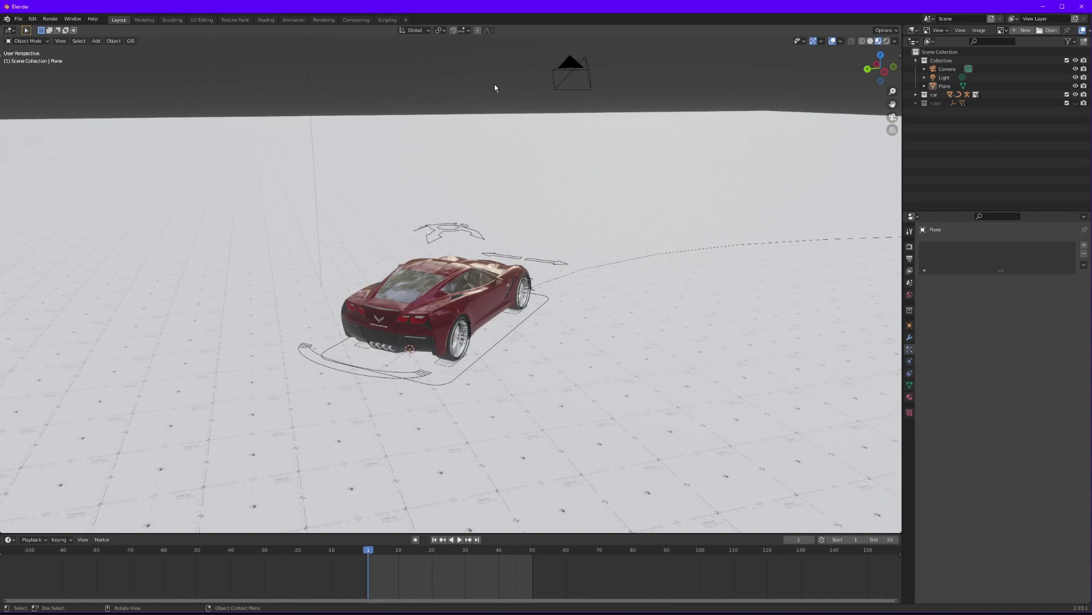
{"action": "key", "text": "n"}
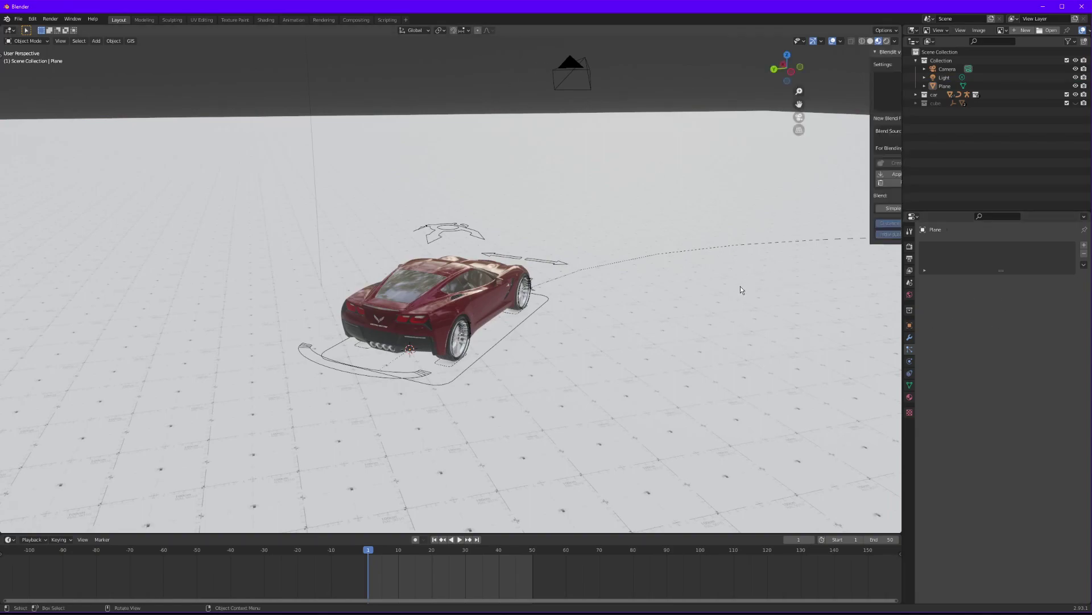
{"action": "left_click", "coordinate": [897, 309]}
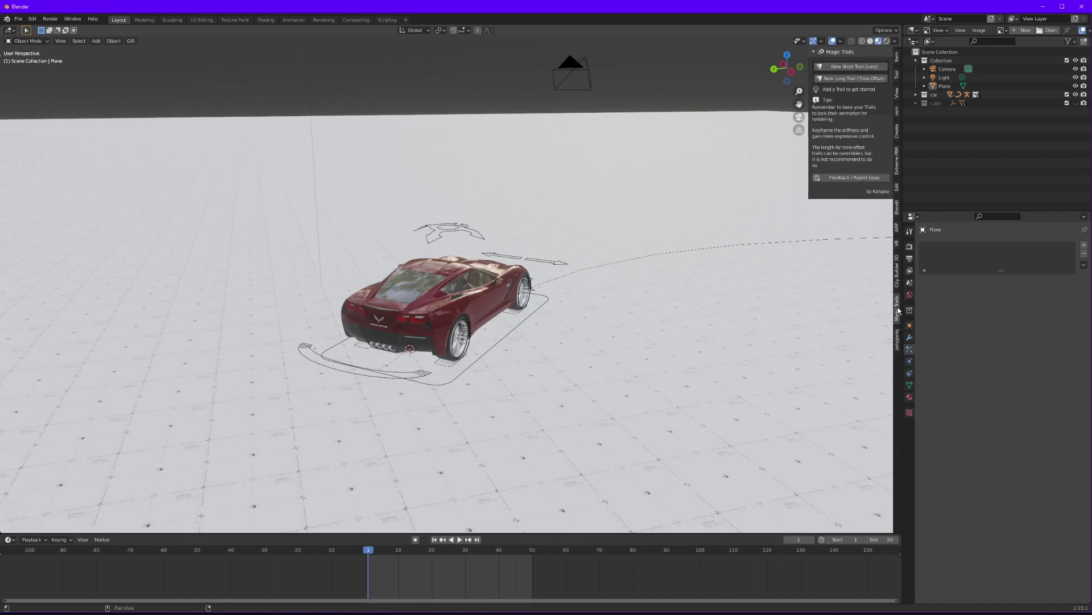
Step: Create a new scene collection and add a short (Lerp) trail named My New Trail to it with the Gradient Trail material
{"action": "middle_click_drag", "start_coordinate": [401, 328], "coordinate": [408, 320], "text": "shift"}
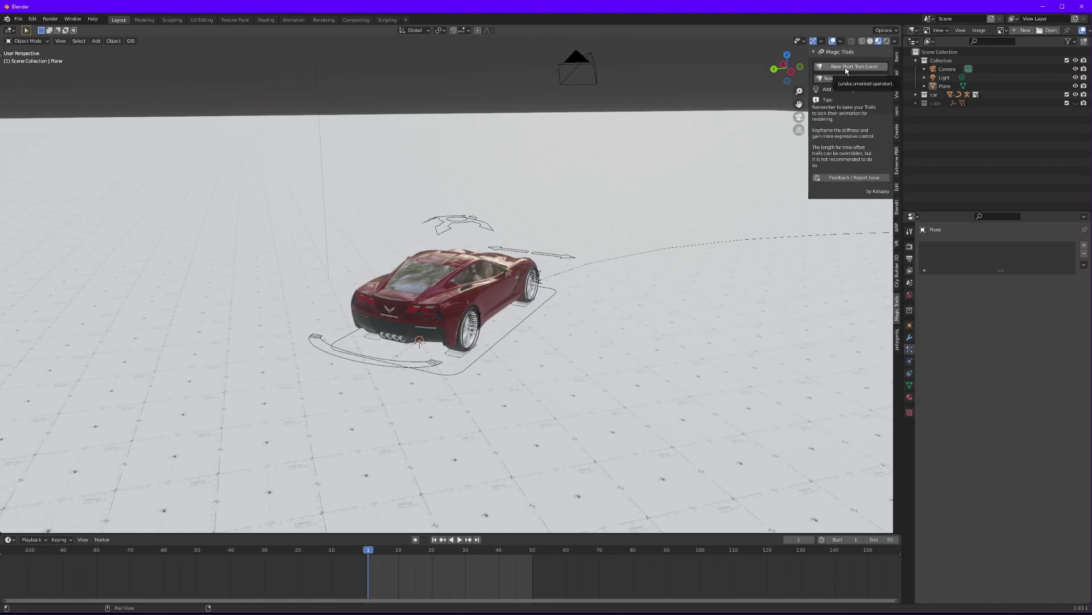
{"action": "right_click", "coordinate": [957, 144]}
{"action": "left_click", "coordinate": [957, 145]}
{"action": "left_click", "coordinate": [947, 114]}
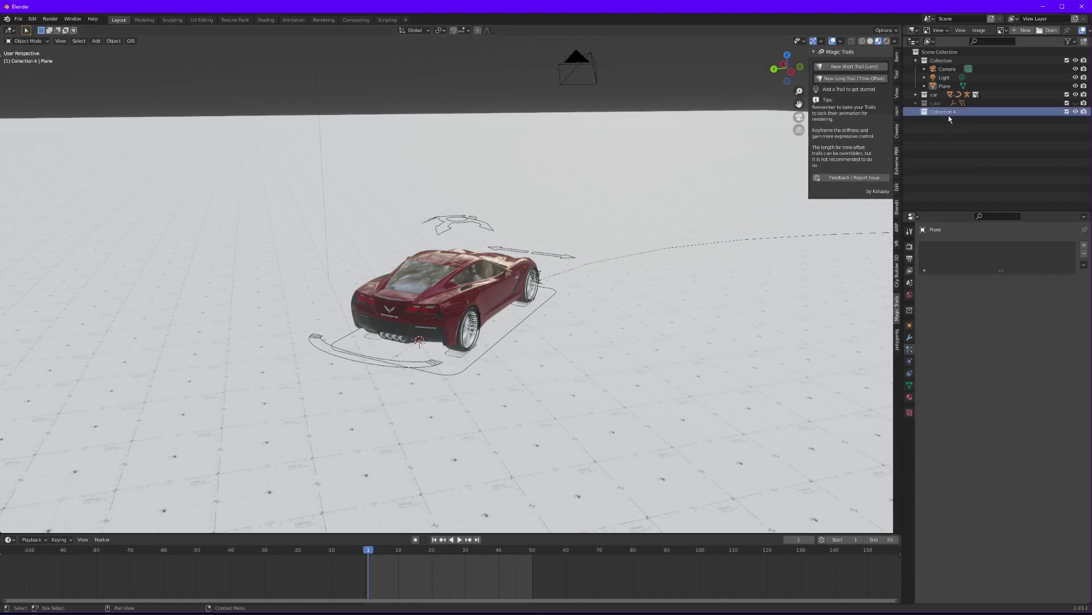
{"action": "left_click", "coordinate": [845, 67]}
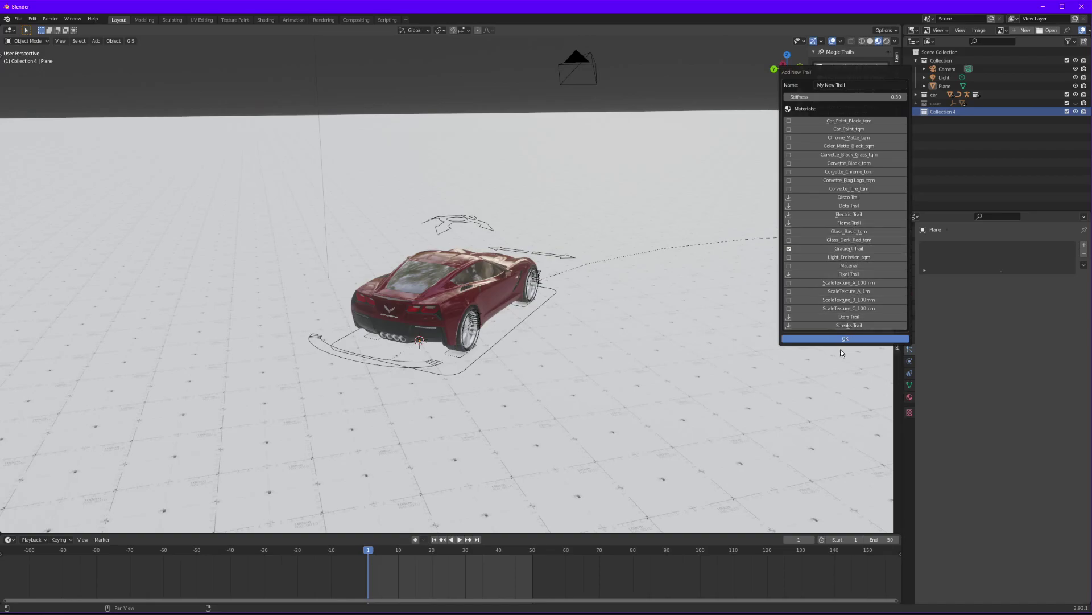
{"action": "left_click", "coordinate": [844, 338]}
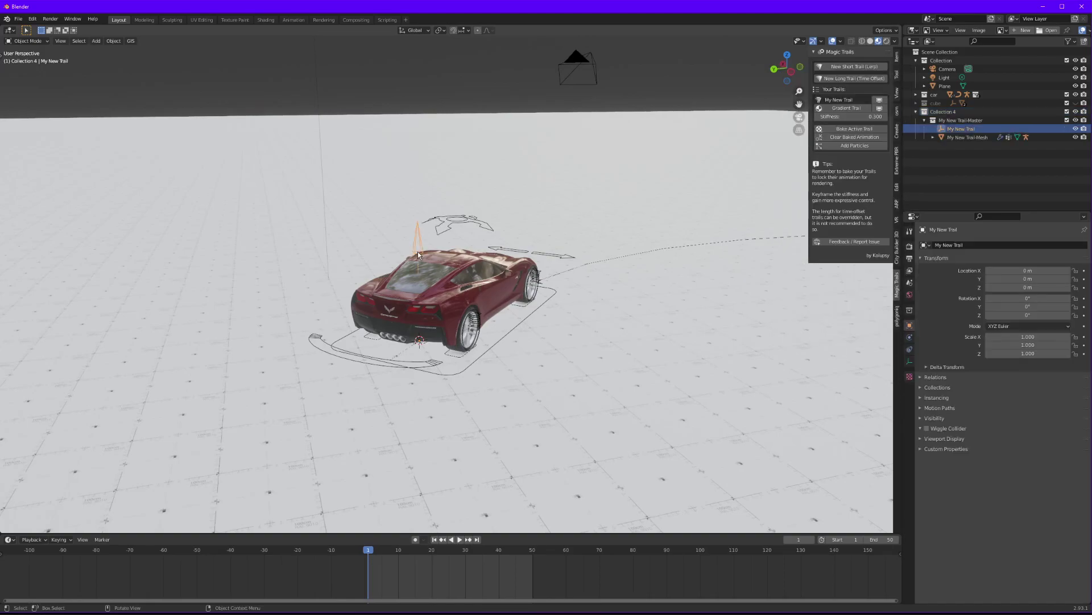
Step: Place the 3D cursor on the car's left tail light and snap the trail emitter to the cursor
{"action": "scroll", "coordinate": [418, 288], "scroll_direction": "up", "scroll_amount": 5}
{"action": "middle_click_drag", "start_coordinate": [418, 288], "coordinate": [468, 294]}
{"action": "right_click", "coordinate": [479, 289], "text": "shift"}
{"action": "key", "text": "shift+s"}
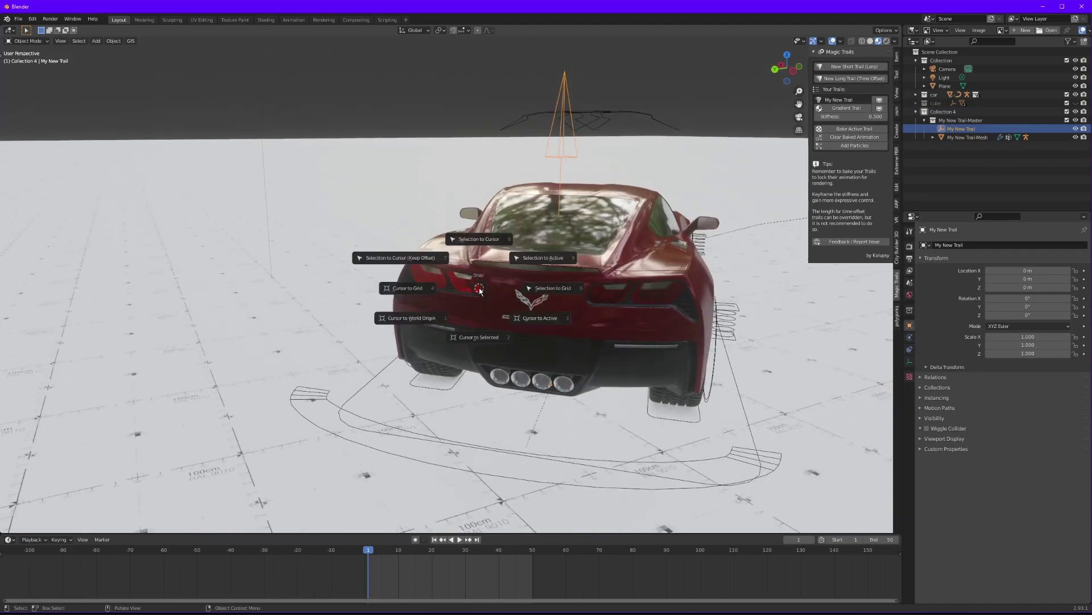
{"action": "left_click", "coordinate": [481, 338]}
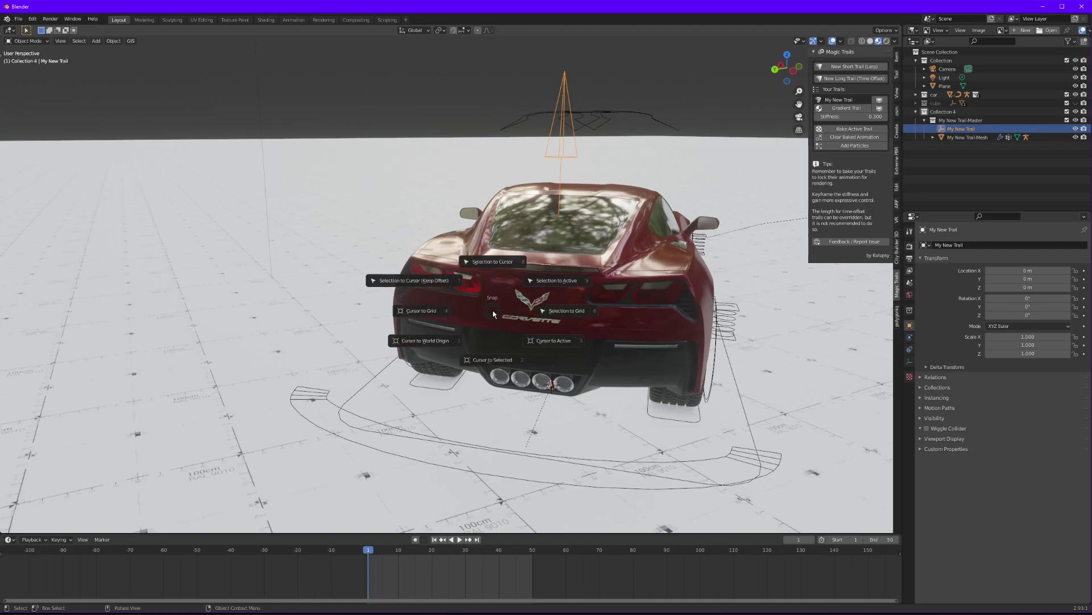
{"action": "key", "text": "shift+s"}
{"action": "left_click", "coordinate": [478, 251]}
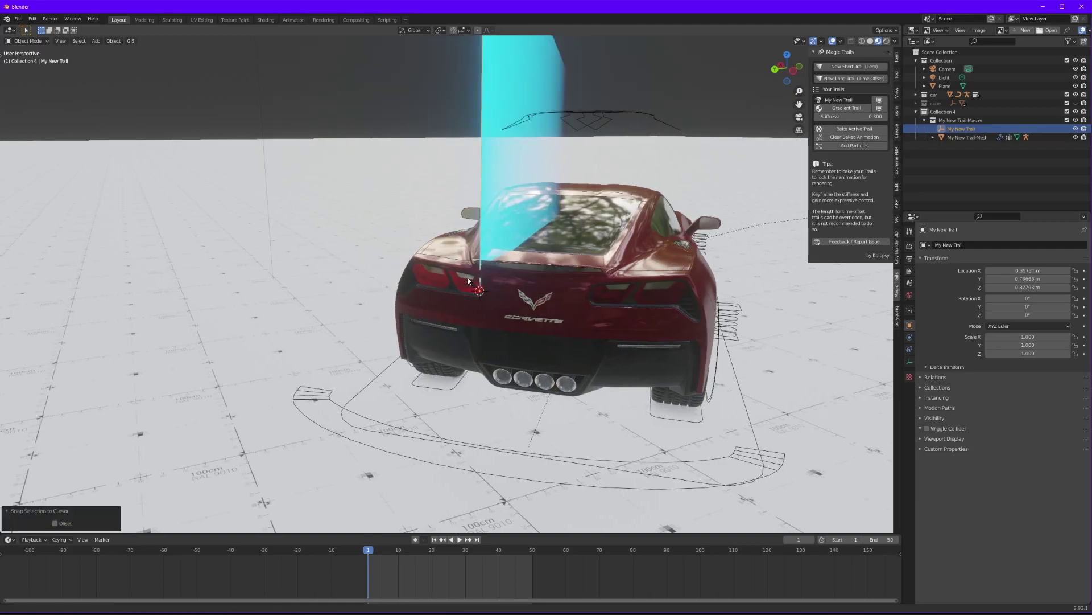
Step: Rotate the left trail emitter sideways so it lies along the tail light and scale it down to about 0.22
{"action": "scroll", "coordinate": [471, 282], "scroll_direction": "down", "scroll_amount": 4}
{"action": "mouse_move", "coordinate": [471, 283]}
{"action": "middle_mouse_down"}
{"action": "mouse_move", "coordinate": [446, 272]}
{"action": "mouse_move", "coordinate": [384, 278]}
{"action": "mouse_move", "coordinate": [467, 267]}
{"action": "middle_mouse_up"}
{"action": "scroll", "coordinate": [470, 188], "scroll_direction": "down", "scroll_amount": 6}
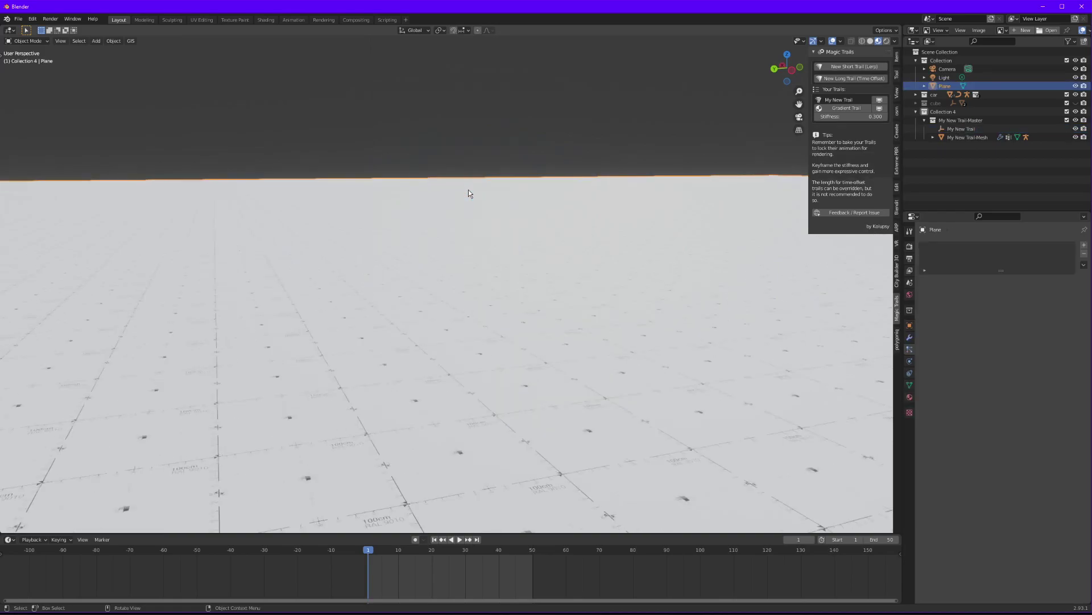
{"action": "scroll", "coordinate": [470, 193], "scroll_direction": "up", "scroll_amount": 5}
{"action": "middle_click_drag", "start_coordinate": [470, 193], "coordinate": [509, 241]}
{"action": "scroll", "coordinate": [508, 241], "scroll_direction": "up", "scroll_amount": 1}
{"action": "key", "text": "r"}
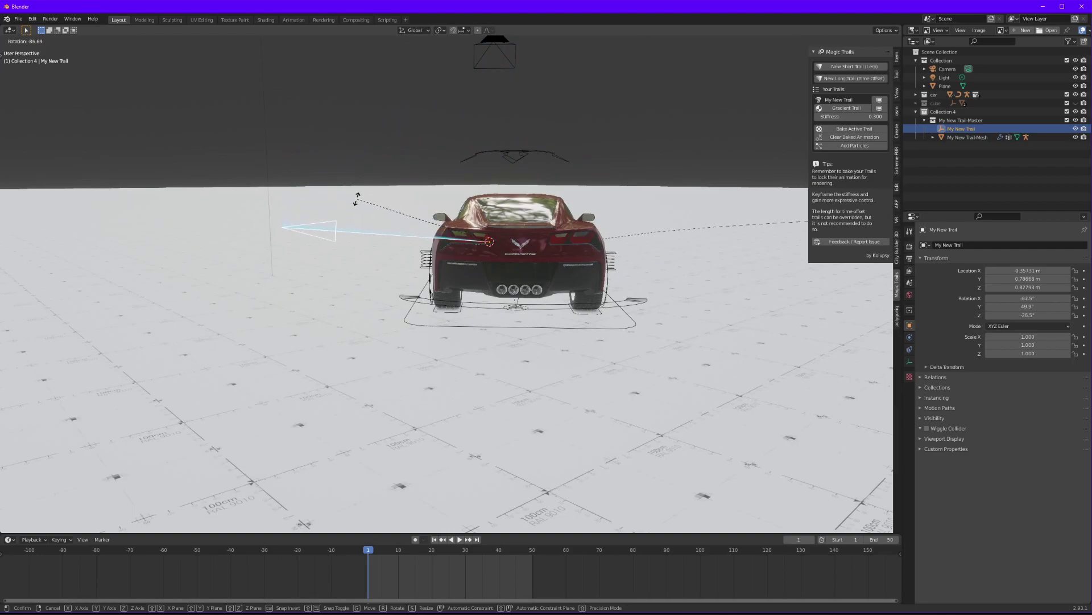
{"action": "left_click", "coordinate": [318, 229]}
{"action": "key", "text": "s"}
{"action": "left_click", "coordinate": [483, 292]}
Step: Parent the left trail emitter to the car body using the Object option
{"action": "scroll", "coordinate": [488, 254], "scroll_direction": "up", "scroll_amount": 2}
{"action": "middle_click_drag", "start_coordinate": [526, 248], "coordinate": [500, 261], "text": "shift"}
{"action": "left_click", "coordinate": [483, 259], "text": "shift"}
{"action": "key", "text": "ctrl+p"}
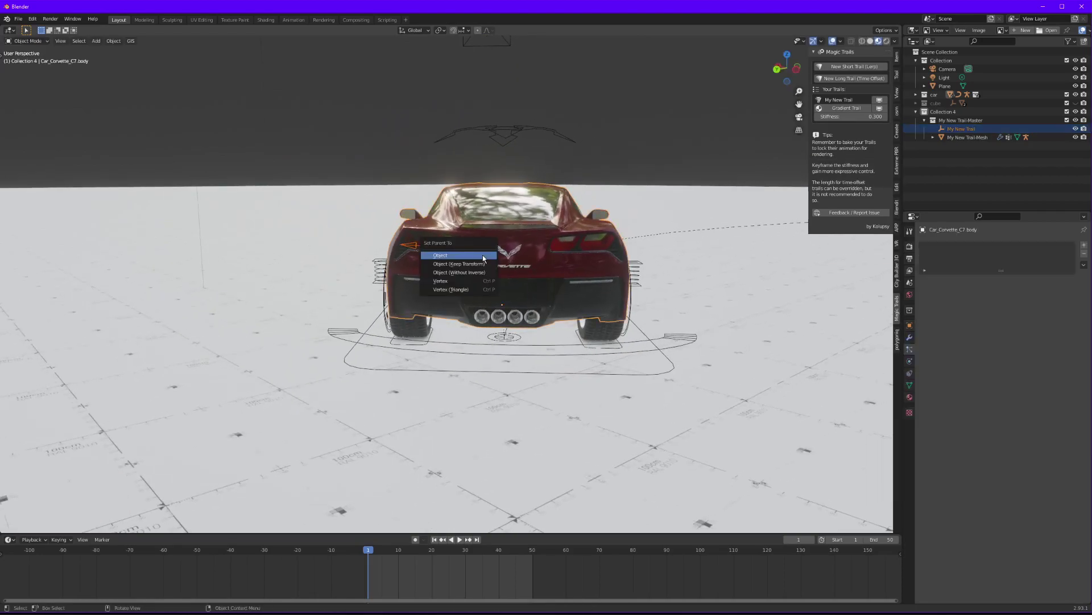
{"action": "left_click", "coordinate": [483, 259]}
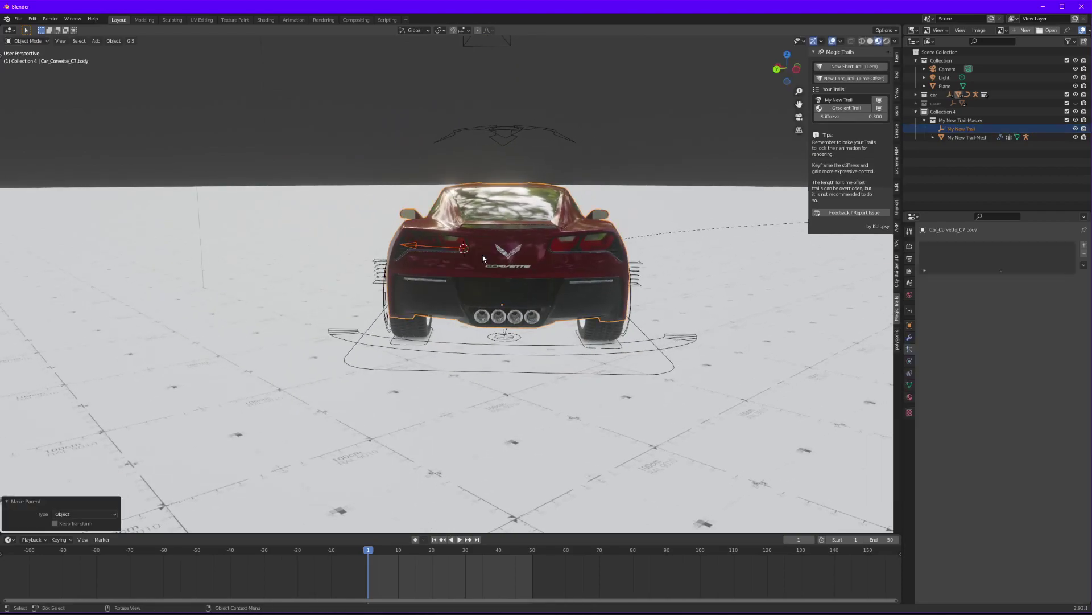
Step: Place the 3D cursor on the right tail light and add a second short trail, My New Trail.001, with the Gradient Trail material
{"action": "right_click", "coordinate": [550, 250], "text": "shift"}
{"action": "middle_click_drag", "start_coordinate": [570, 264], "coordinate": [541, 266], "text": "shift"}
{"action": "key", "text": "shift+s"}
{"action": "key", "text": "Escape"}
{"action": "left_click", "coordinate": [852, 70]}
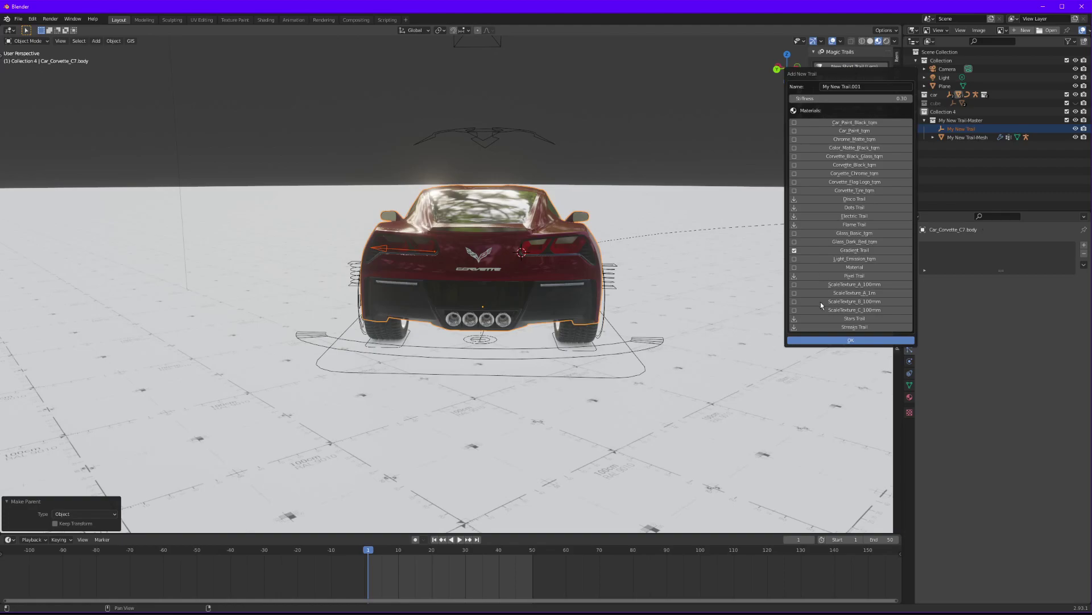
{"action": "left_click", "coordinate": [849, 339]}
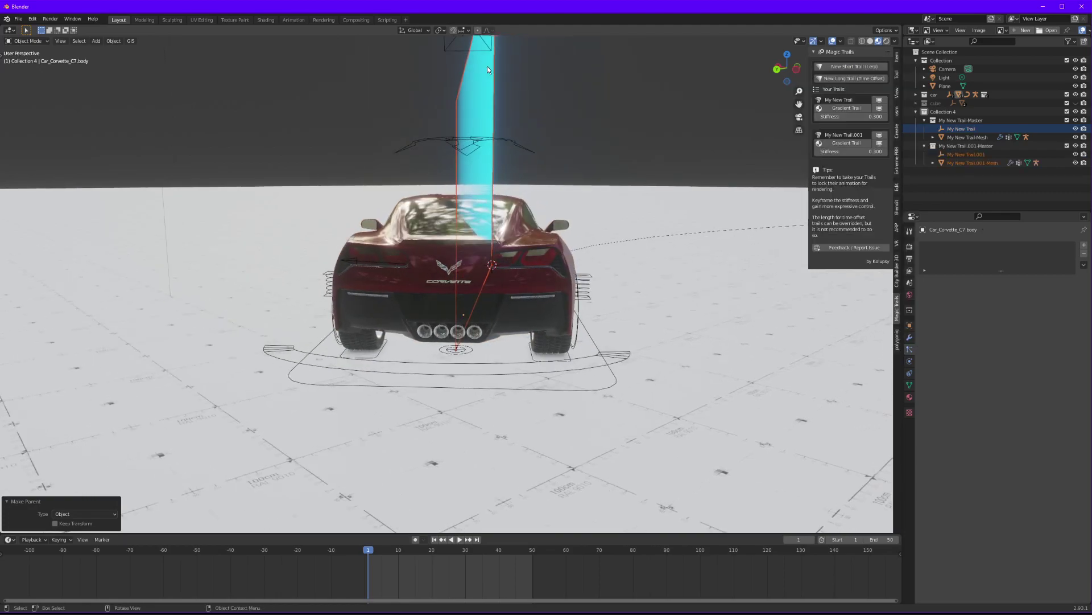
Step: Rotate the My New Trail.001 emitter about 88° to lie along the right tail light and scale it to about 0.205
{"action": "middle_click_drag", "start_coordinate": [558, 161], "coordinate": [536, 189], "text": "shift"}
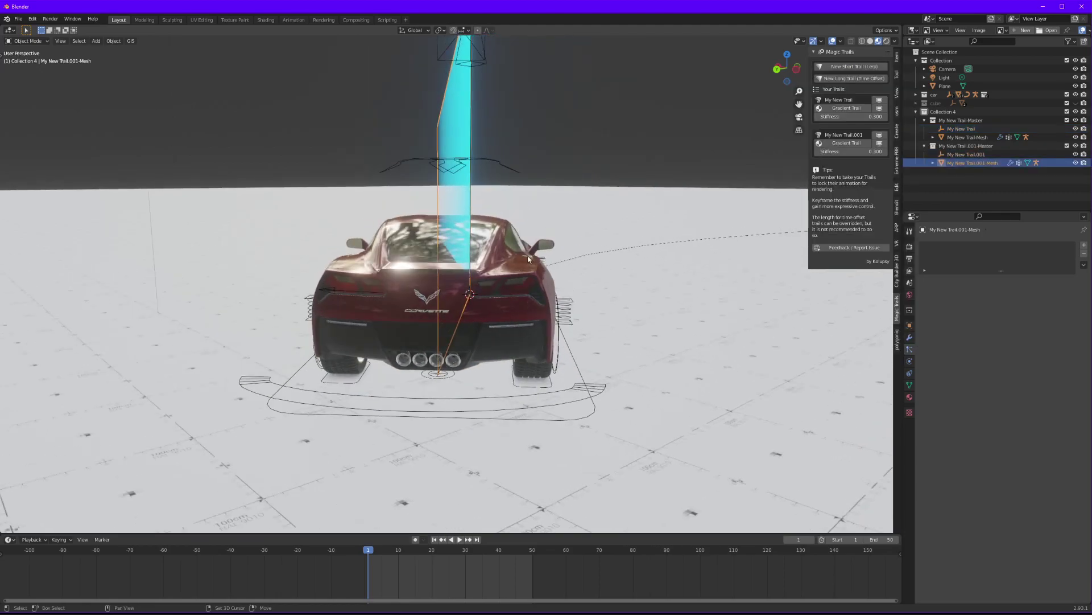
{"action": "left_click", "coordinate": [483, 66]}
{"action": "scroll", "coordinate": [501, 77], "scroll_direction": "down", "scroll_amount": 3}
{"action": "key", "text": "r"}
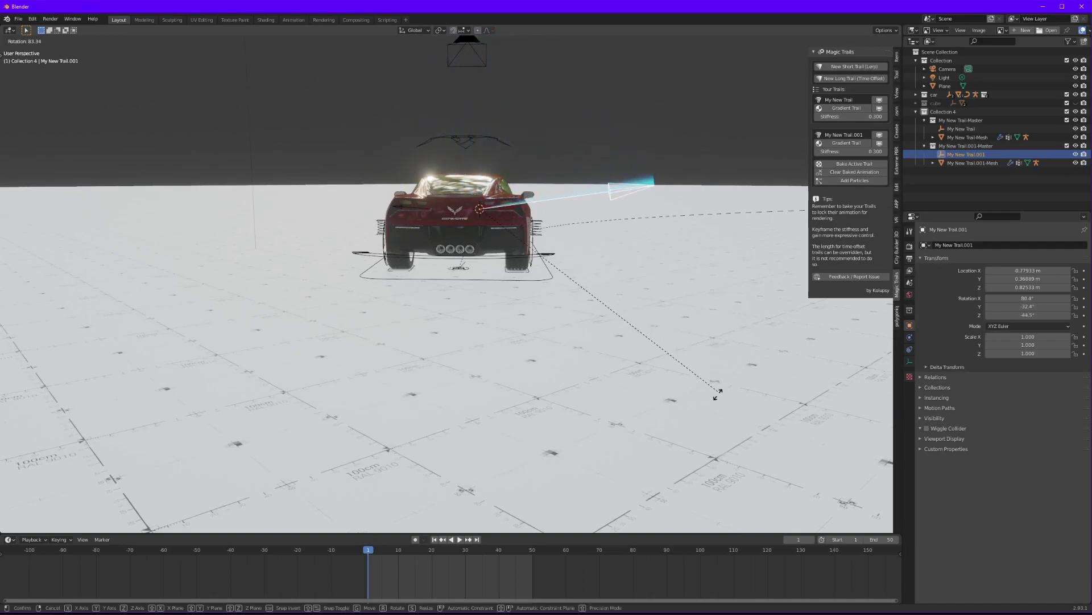
{"action": "left_click", "coordinate": [715, 427]}
{"action": "key", "text": "s"}
{"action": "key", "text": "s"}
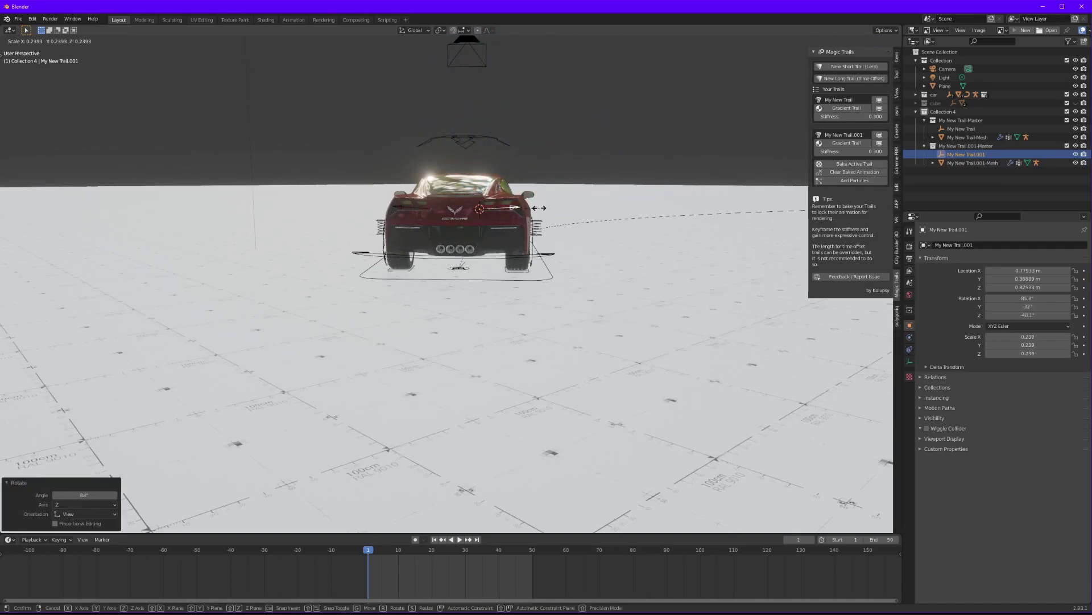
{"action": "left_click", "coordinate": [506, 215]}
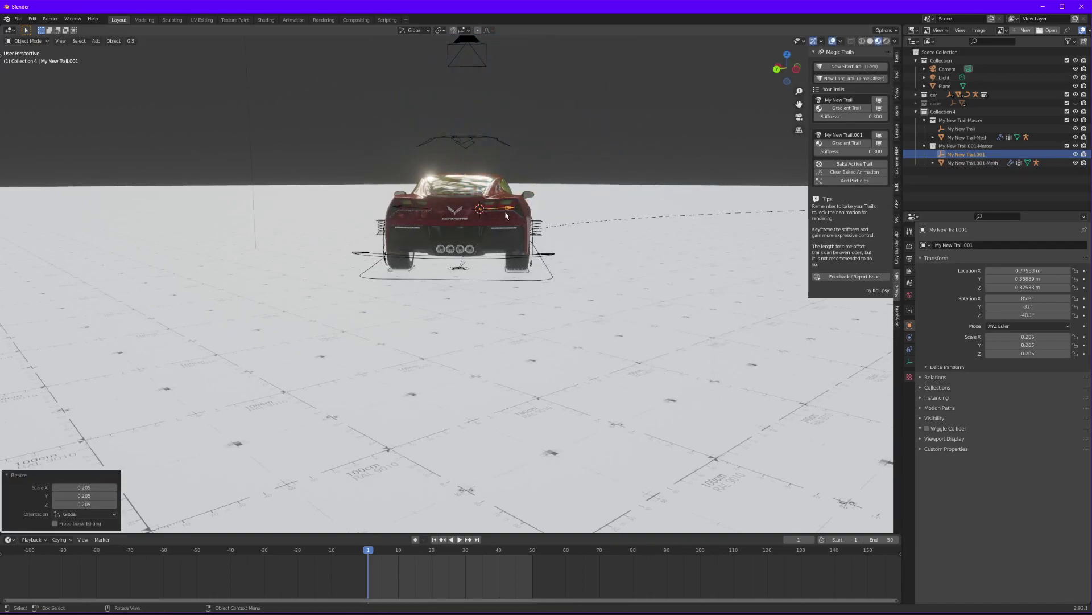
Step: Parent the right trail emitter to the car body using the Object option
{"action": "left_click", "coordinate": [461, 202], "text": "shift"}
{"action": "key", "text": "ctrl+p"}
{"action": "left_click", "coordinate": [461, 198]}
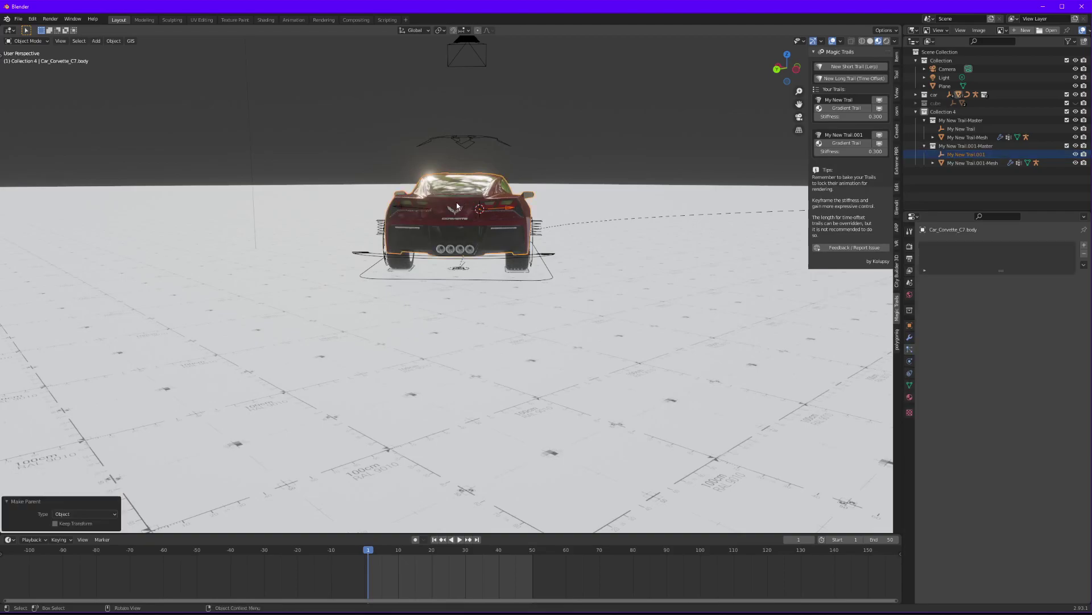
Step: Play the animation and examine how both trails follow the tail lights from above and behind the car
{"action": "middle_click_drag", "start_coordinate": [461, 202], "coordinate": [476, 332]}
{"action": "key", "text": "space"}
{"action": "scroll", "coordinate": [403, 267], "scroll_direction": "up", "scroll_amount": 5}
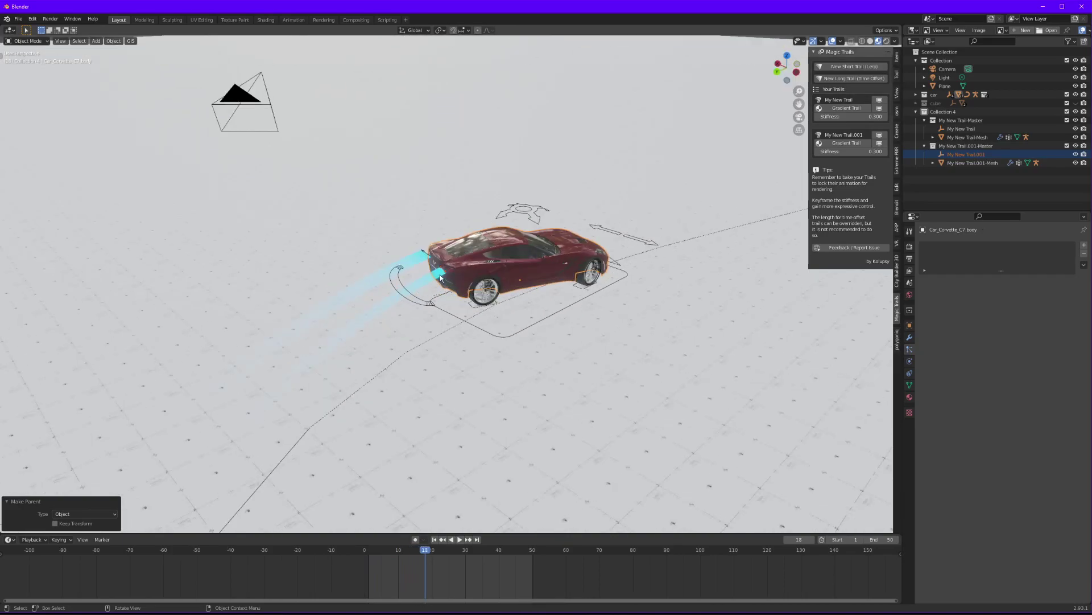
{"action": "middle_click_drag", "start_coordinate": [527, 145], "coordinate": [534, 114]}
{"action": "left_click", "coordinate": [534, 115]}
{"action": "scroll", "coordinate": [414, 273], "scroll_direction": "up", "scroll_amount": 5}
{"action": "scroll", "coordinate": [471, 265], "scroll_direction": "down", "scroll_amount": 3}
{"action": "middle_click_drag", "start_coordinate": [472, 265], "coordinate": [404, 239]}
Step: Rotate the left and right trail emitters about the global Z axis to align them with the car's rear
{"action": "left_click", "coordinate": [403, 236]}
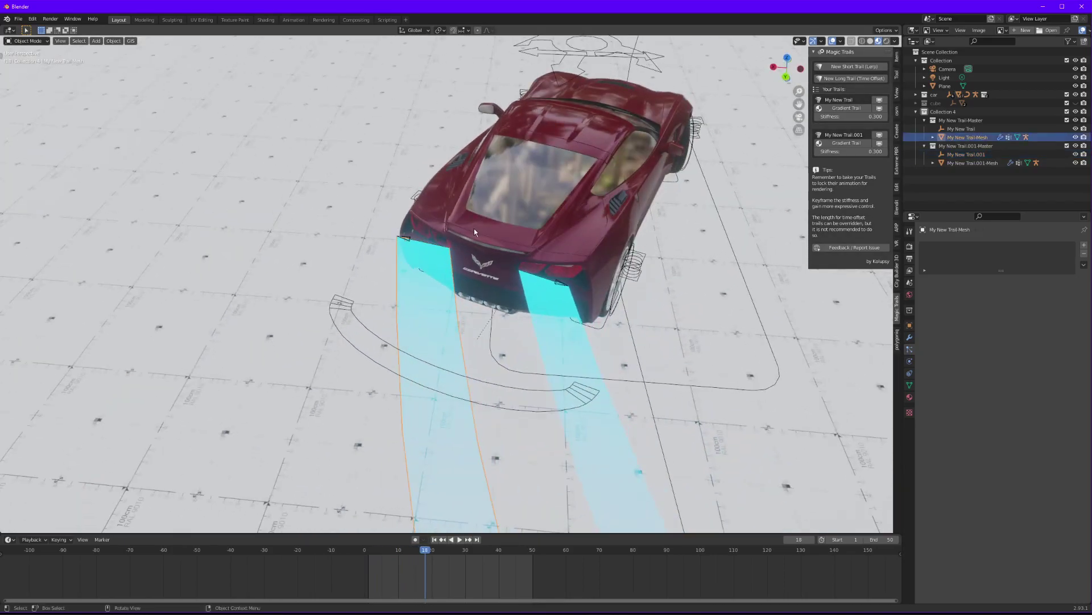
{"action": "left_click", "coordinate": [405, 238]}
{"action": "key", "text": "r"}
{"action": "key", "text": "z"}
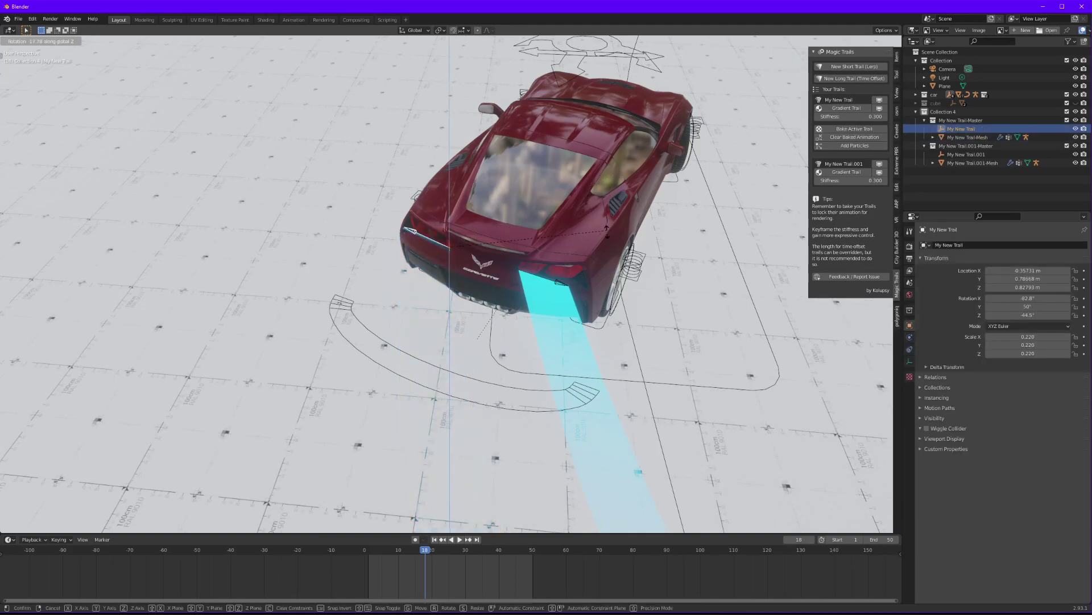
{"action": "left_click", "coordinate": [570, 289]}
{"action": "left_click", "coordinate": [565, 288]}
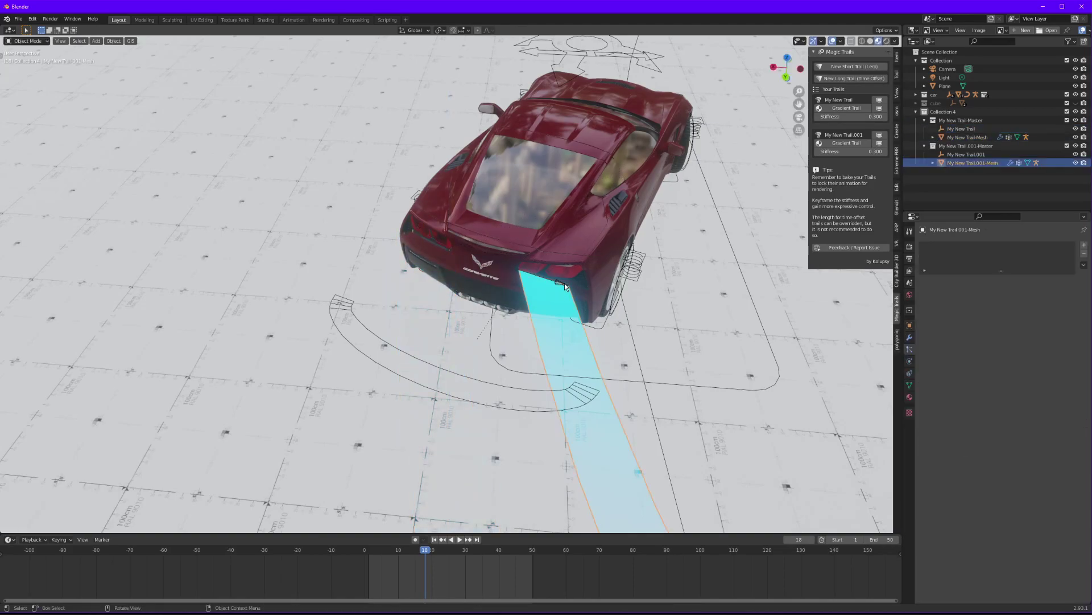
{"action": "left_click", "coordinate": [563, 284]}
{"action": "key", "text": "r"}
{"action": "key", "text": "z"}
{"action": "left_click", "coordinate": [682, 221]}
Step: Replay the animation from the first frame and examine the realigned trails behind the moving car
{"action": "middle_click_drag", "start_coordinate": [682, 221], "coordinate": [621, 210]}
{"action": "left_click", "coordinate": [435, 539]}
{"action": "scroll", "coordinate": [534, 269], "scroll_direction": "down", "scroll_amount": 10}
{"action": "middle_click_drag", "start_coordinate": [544, 383], "coordinate": [483, 340], "text": "shift"}
{"action": "key", "text": "space"}
{"action": "key", "text": "space"}
{"action": "scroll", "coordinate": [501, 212], "scroll_direction": "up", "scroll_amount": 7}
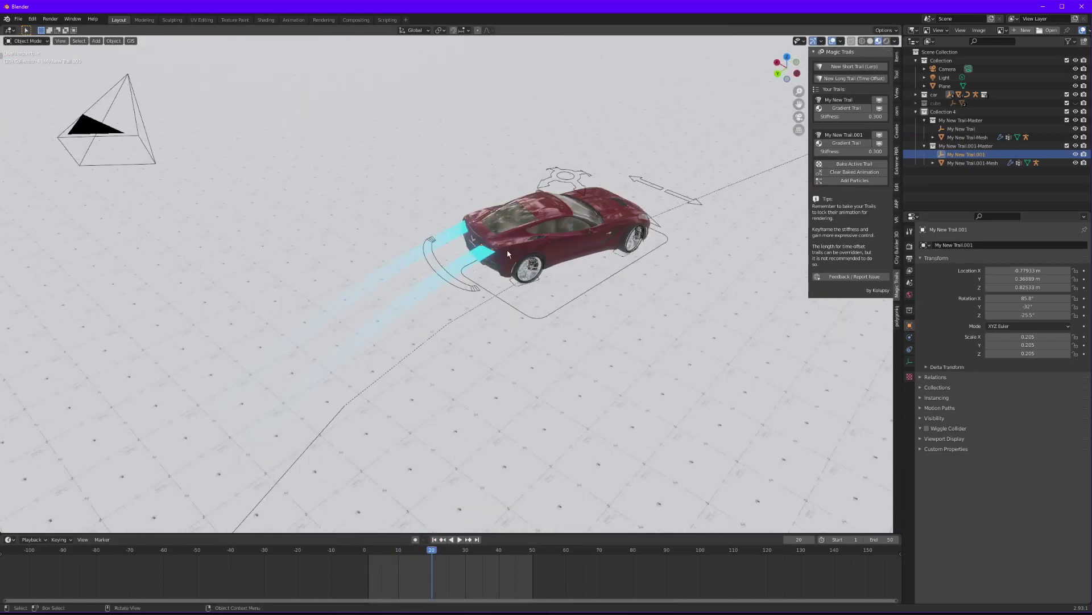
{"action": "middle_click_drag", "start_coordinate": [466, 288], "coordinate": [483, 259]}
Step: Change the trails' shared Gradient Trail material color to red
{"action": "left_click", "coordinate": [481, 258]}
{"action": "scroll", "coordinate": [479, 258], "scroll_direction": "up", "scroll_amount": 4}
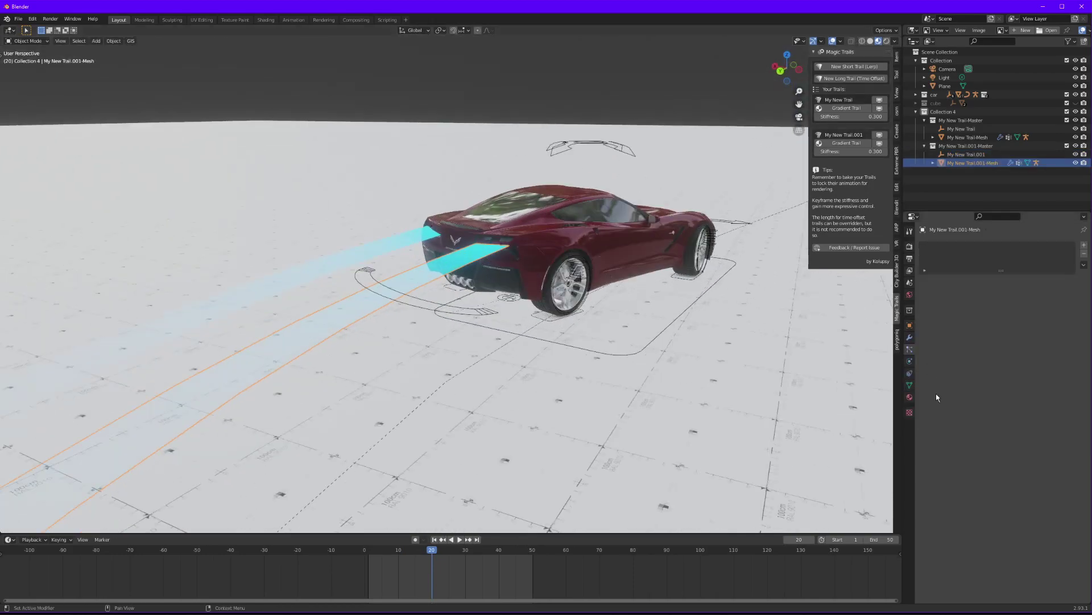
{"action": "left_click", "coordinate": [909, 397]}
{"action": "left_click", "coordinate": [1047, 347]}
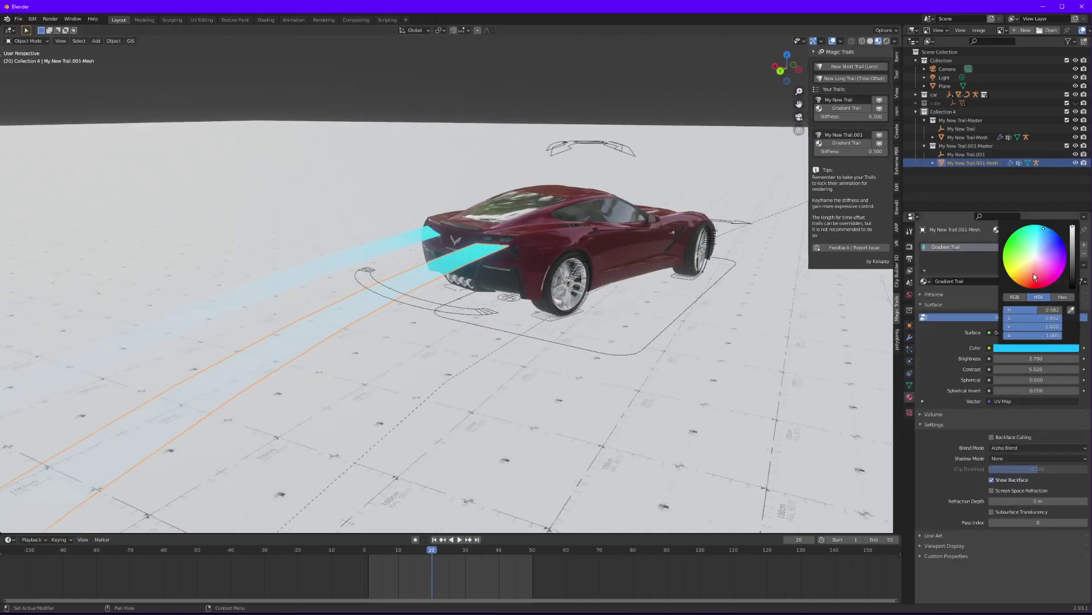
{"action": "left_click_drag", "start_coordinate": [1033, 272], "coordinate": [1033, 289]}
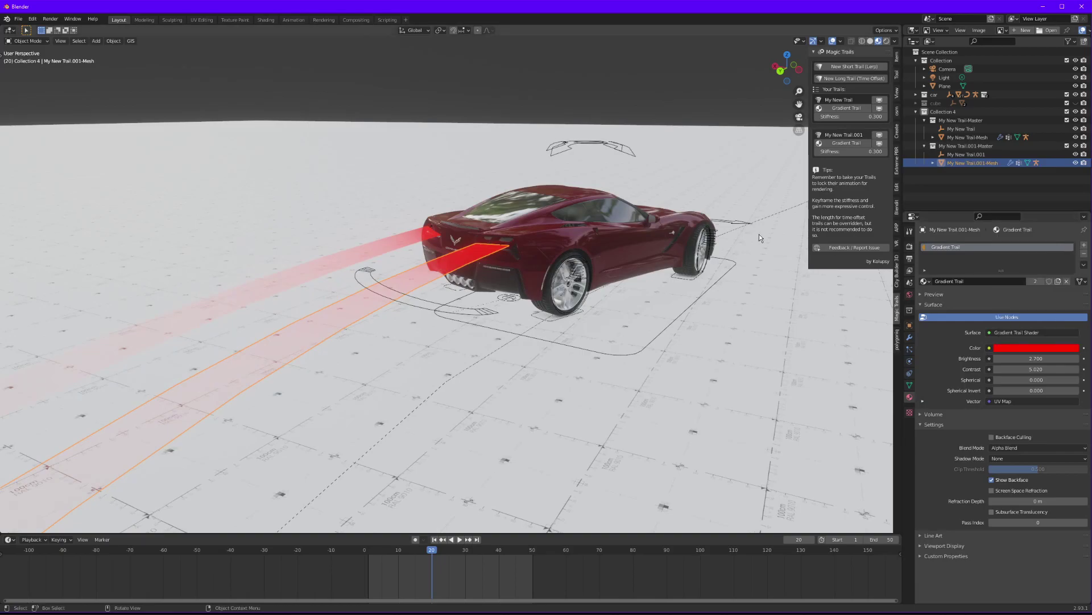
Step: Add a Solidify modifier to the right trail mesh with a thickness of about 0.1 m and an offset of 0
{"action": "left_click", "coordinate": [909, 338]}
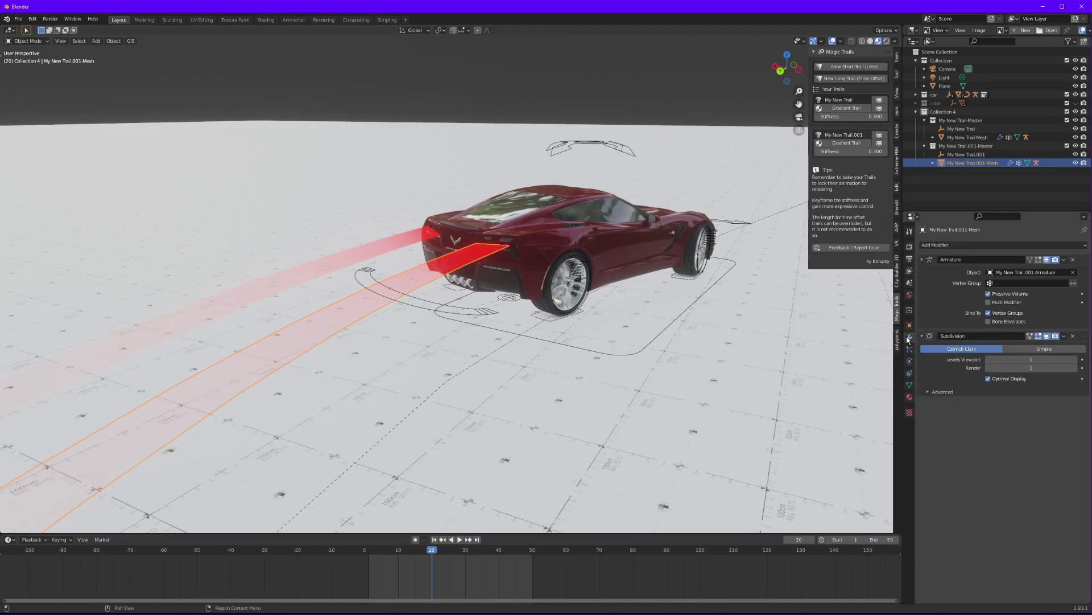
{"action": "left_click", "coordinate": [936, 245]}
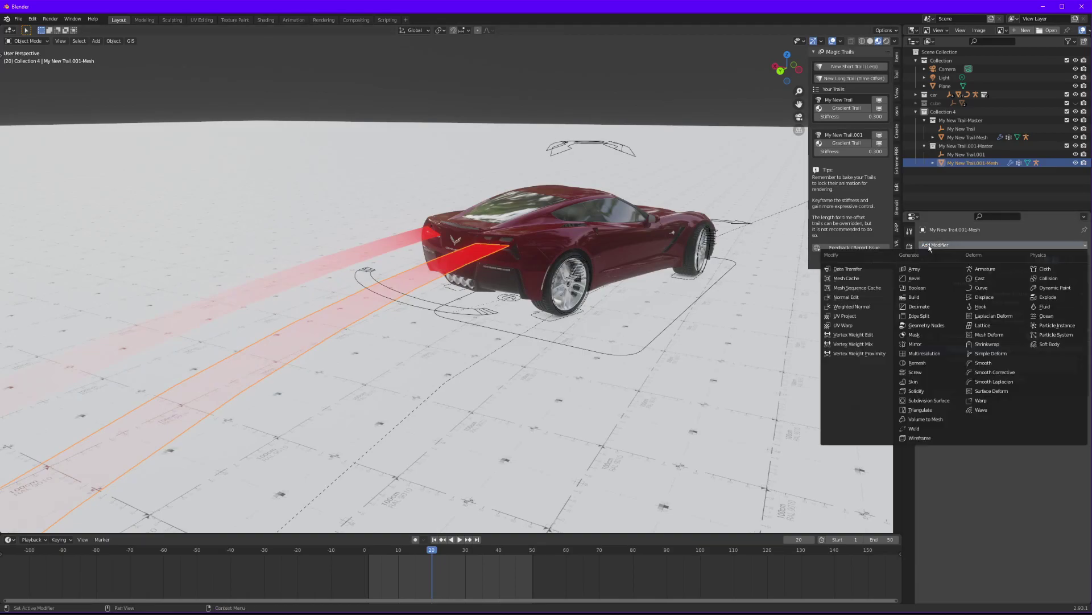
{"action": "left_click", "coordinate": [917, 391]}
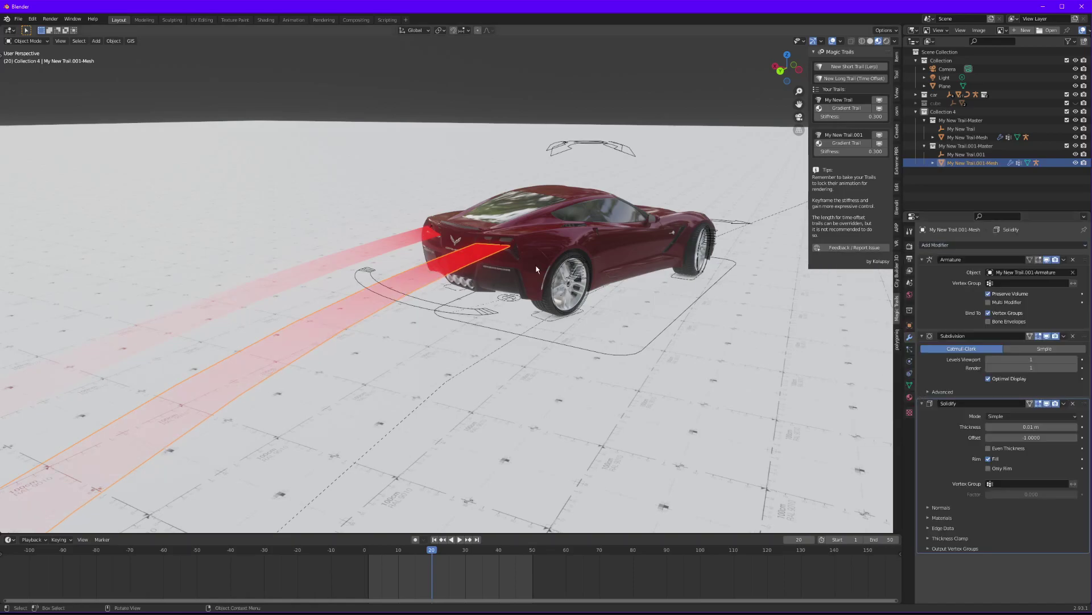
{"action": "scroll", "coordinate": [495, 248], "scroll_direction": "up", "scroll_amount": 2}
{"action": "middle_click_drag", "start_coordinate": [494, 248], "coordinate": [488, 250]}
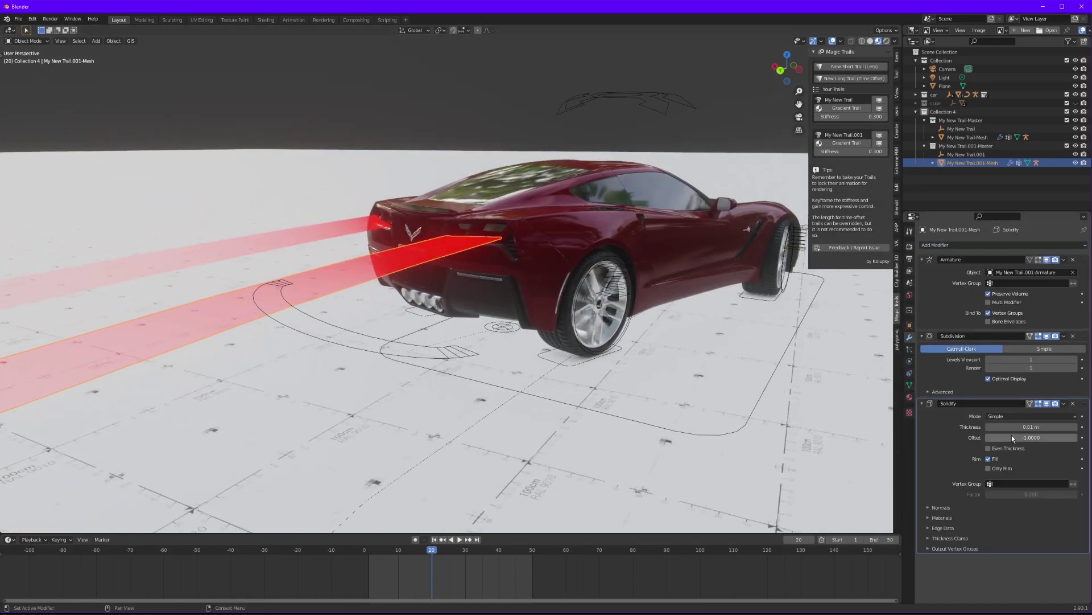
{"action": "left_click_drag", "start_coordinate": [1024, 426], "coordinate": [1081, 427]}
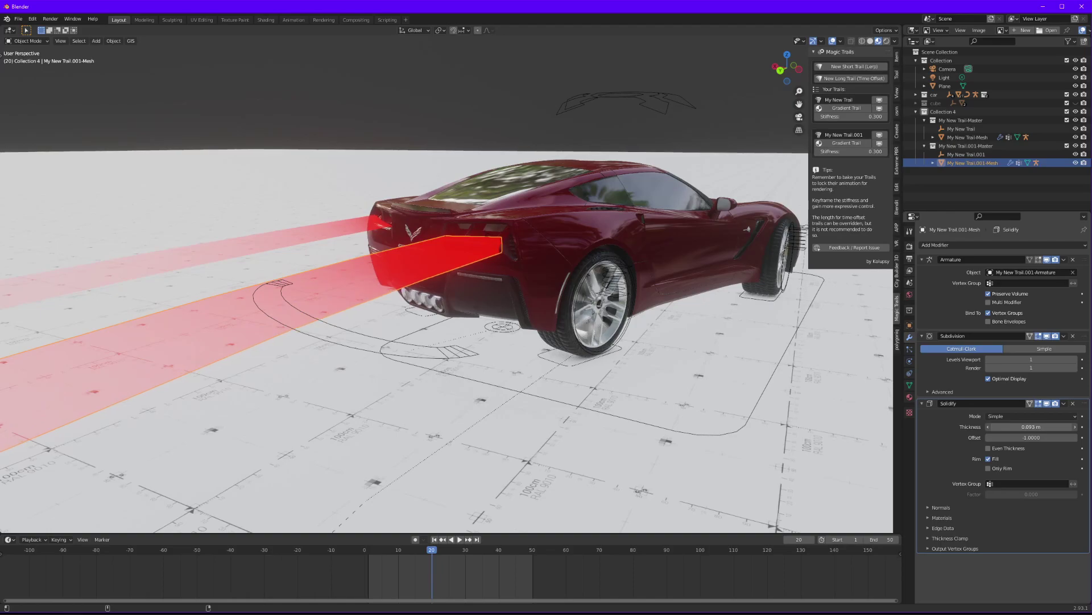
{"action": "left_click", "coordinate": [1031, 441]}
{"action": "type", "text": "0"}
{"action": "key", "text": "Return"}
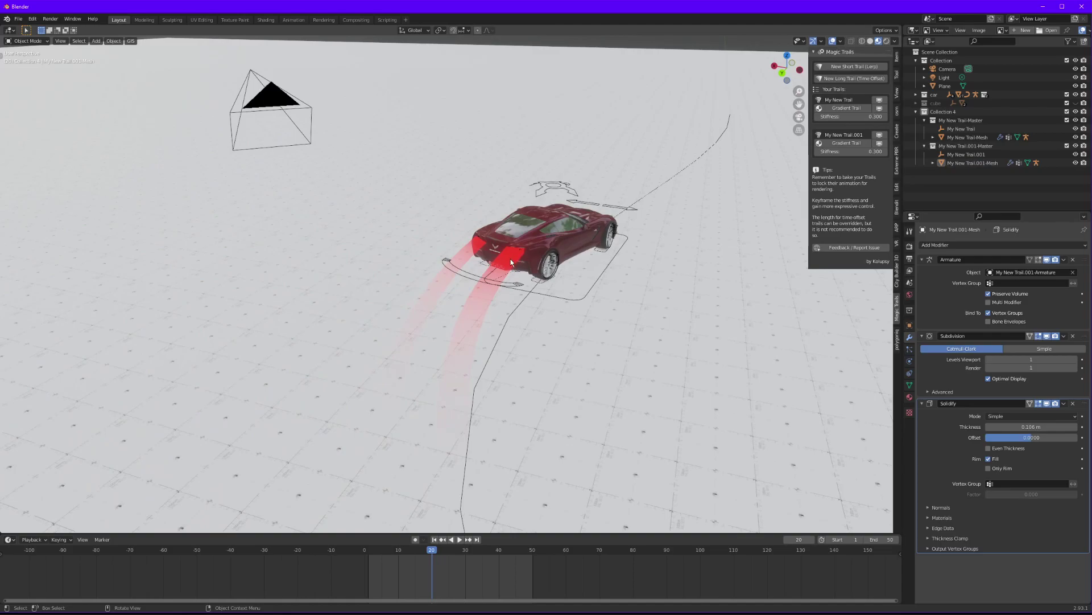
Step: Add Electric Arcs particles to the right trail's emitter, My New Trail.001
{"action": "left_click", "coordinate": [510, 259]}
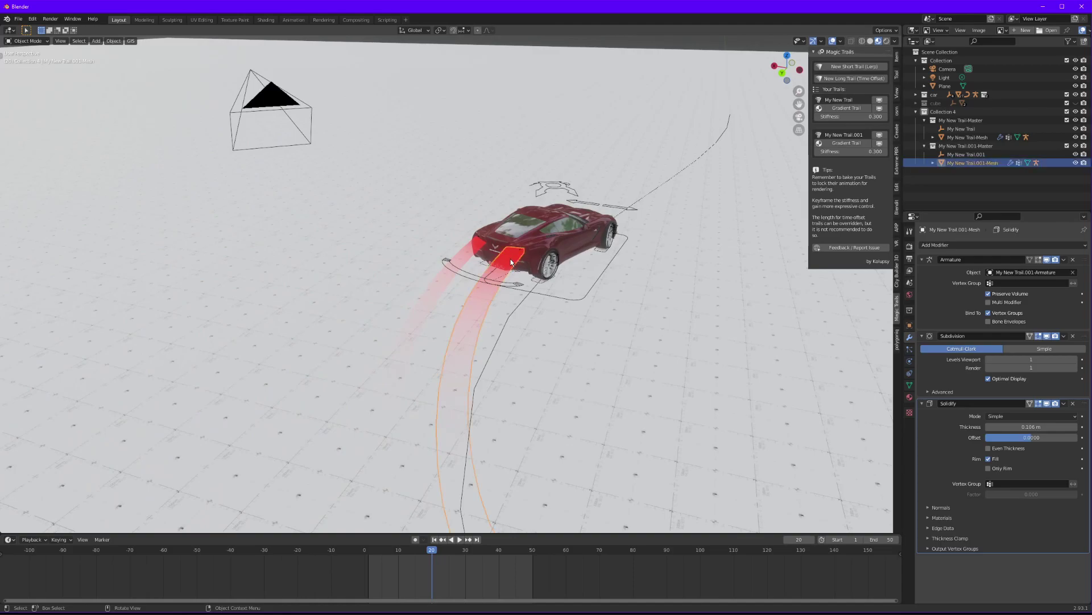
{"action": "scroll", "coordinate": [510, 259], "scroll_direction": "up", "scroll_amount": 4}
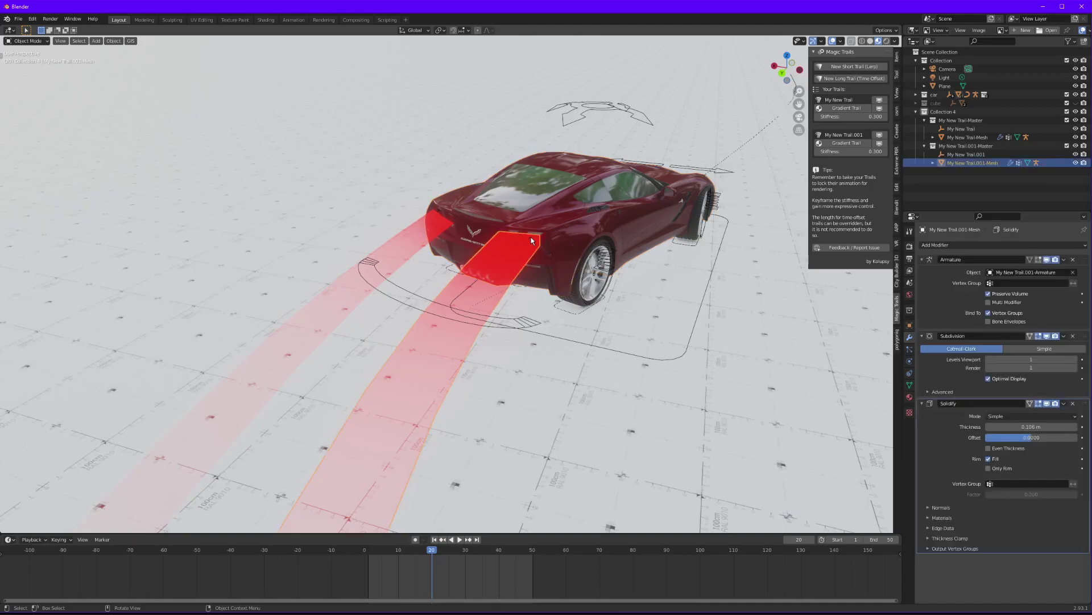
{"action": "left_click", "coordinate": [530, 237]}
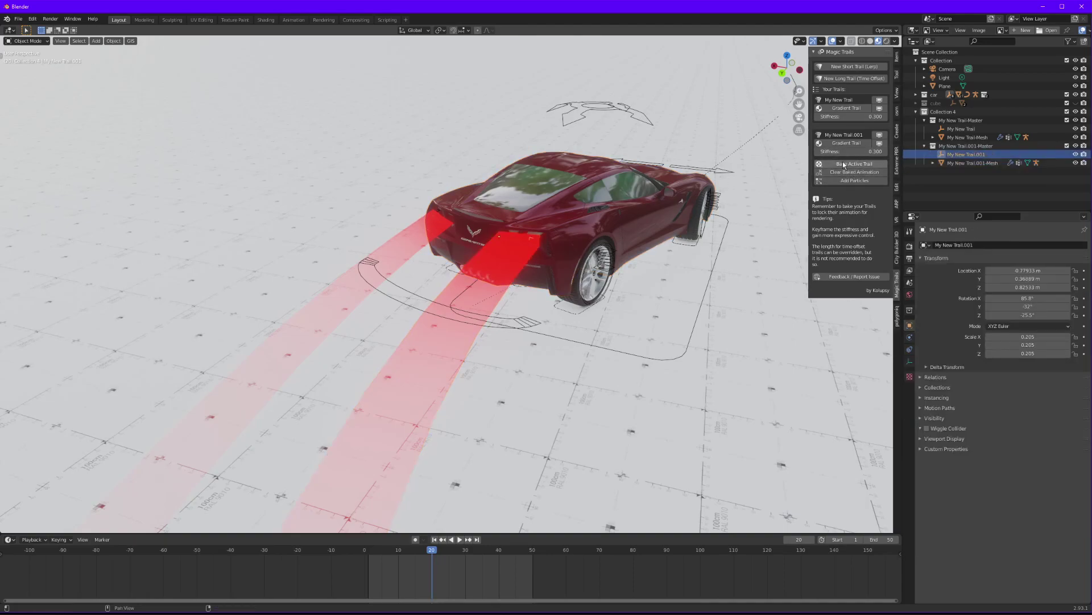
{"action": "left_click", "coordinate": [852, 182]}
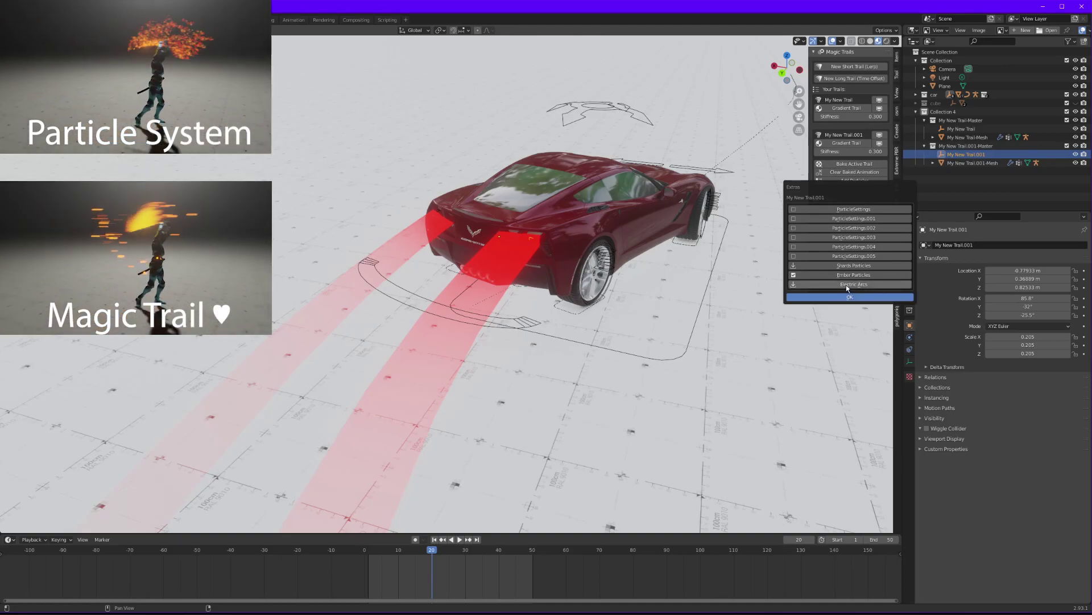
{"action": "left_click", "coordinate": [848, 297]}
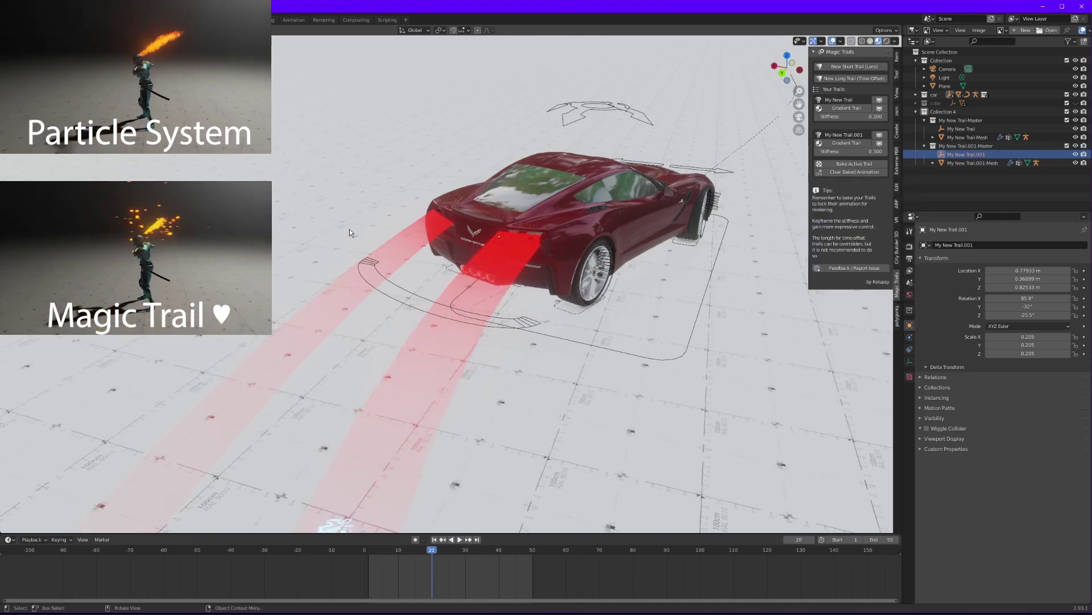
Step: Add the same Electric Arcs particles to the left trail's emitter, My New Trail
{"action": "left_click", "coordinate": [844, 100]}
{"action": "left_click", "coordinate": [853, 146]}
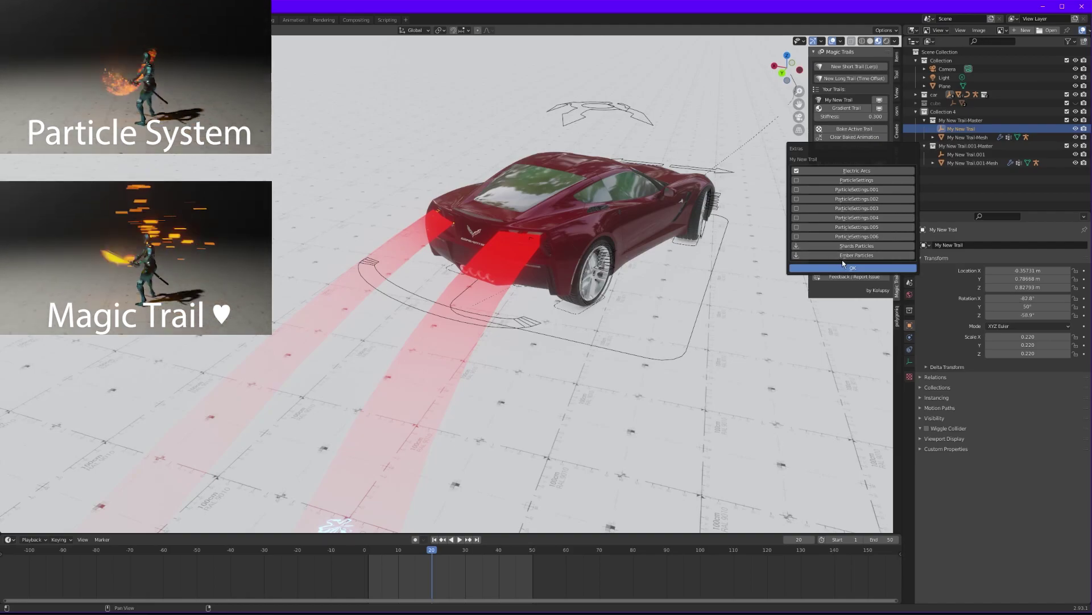
{"action": "left_click", "coordinate": [842, 268]}
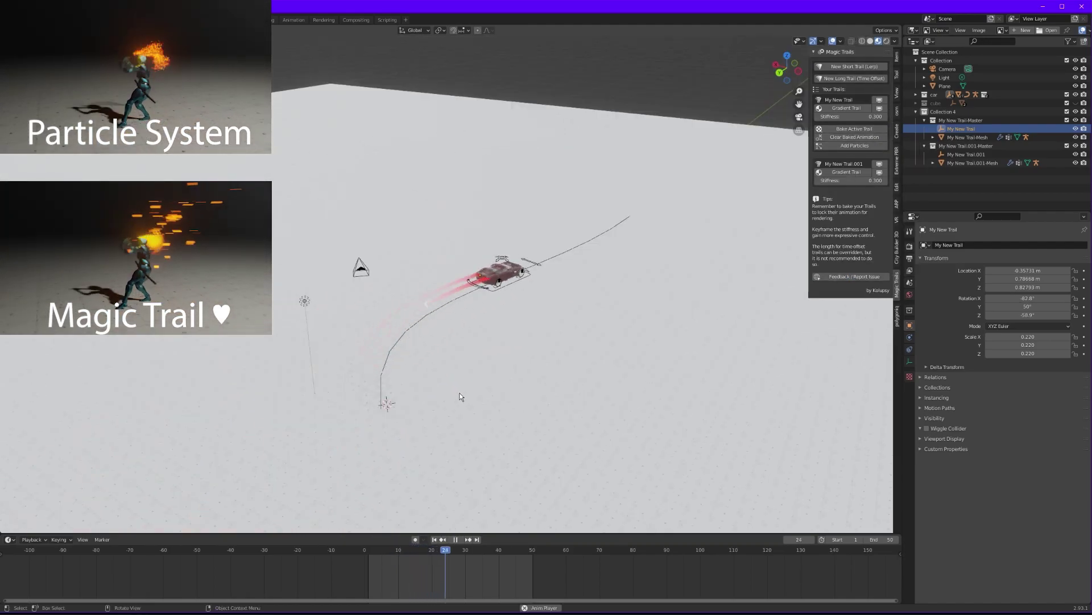
Step: Play the animation and examine the electric arcs and red trails behind the moving car
{"action": "key", "text": "space"}
{"action": "scroll", "coordinate": [602, 234], "scroll_direction": "up", "scroll_amount": 8}
{"action": "middle_click_drag", "start_coordinate": [566, 320], "coordinate": [551, 291]}
{"action": "scroll", "coordinate": [544, 341], "scroll_direction": "down", "scroll_amount": 4}
{"action": "scroll", "coordinate": [541, 337], "scroll_direction": "up", "scroll_amount": 4}
{"action": "scroll", "coordinate": [532, 309], "scroll_direction": "up", "scroll_amount": 2}
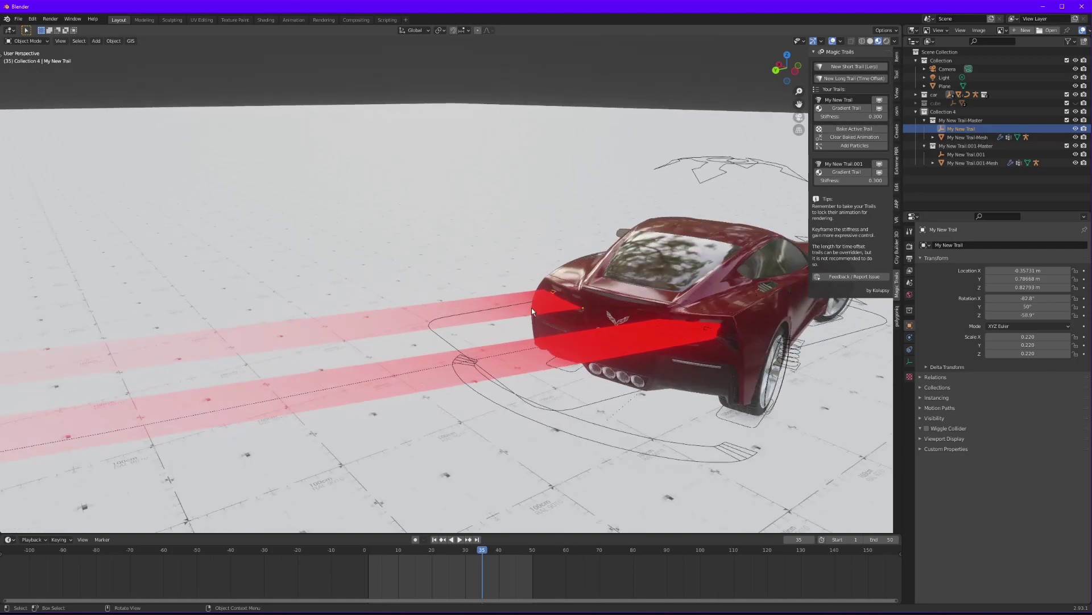
{"action": "left_click", "coordinate": [528, 309]}
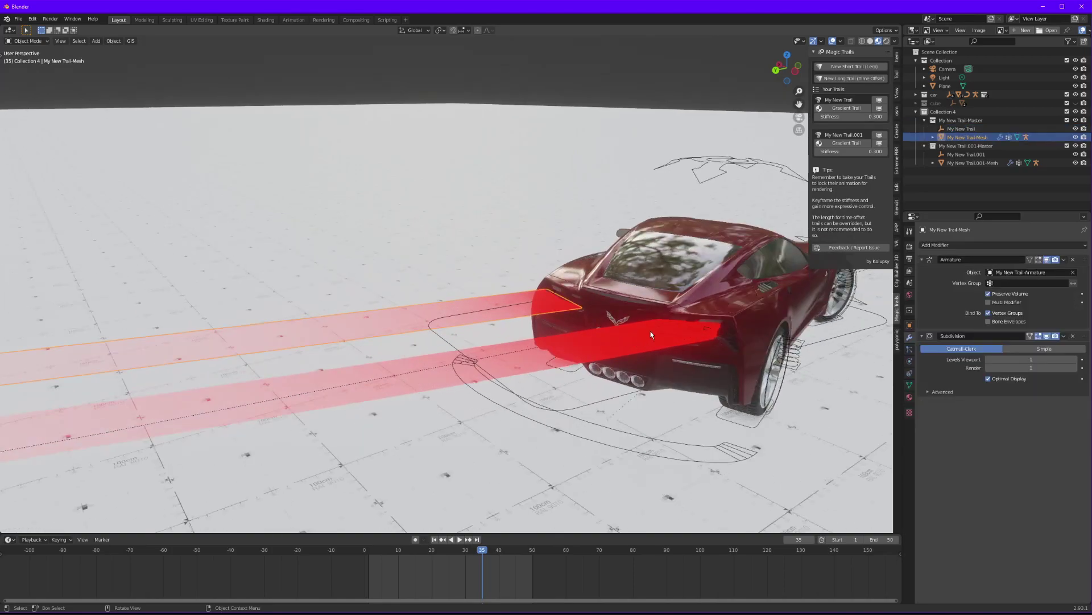
{"action": "left_click", "coordinate": [951, 246]}
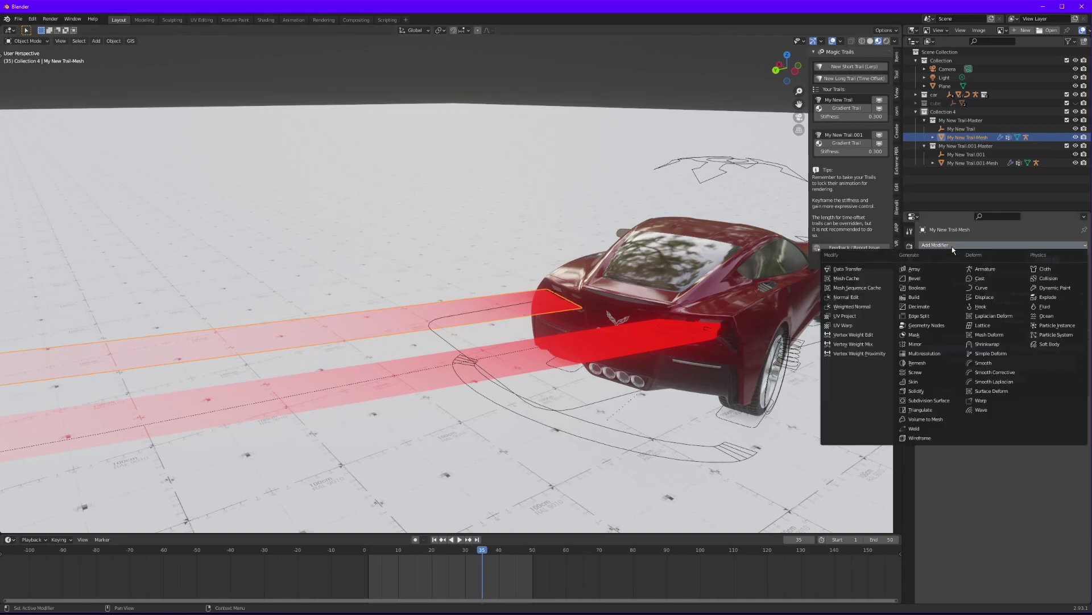
{"action": "left_click", "coordinate": [928, 402]}
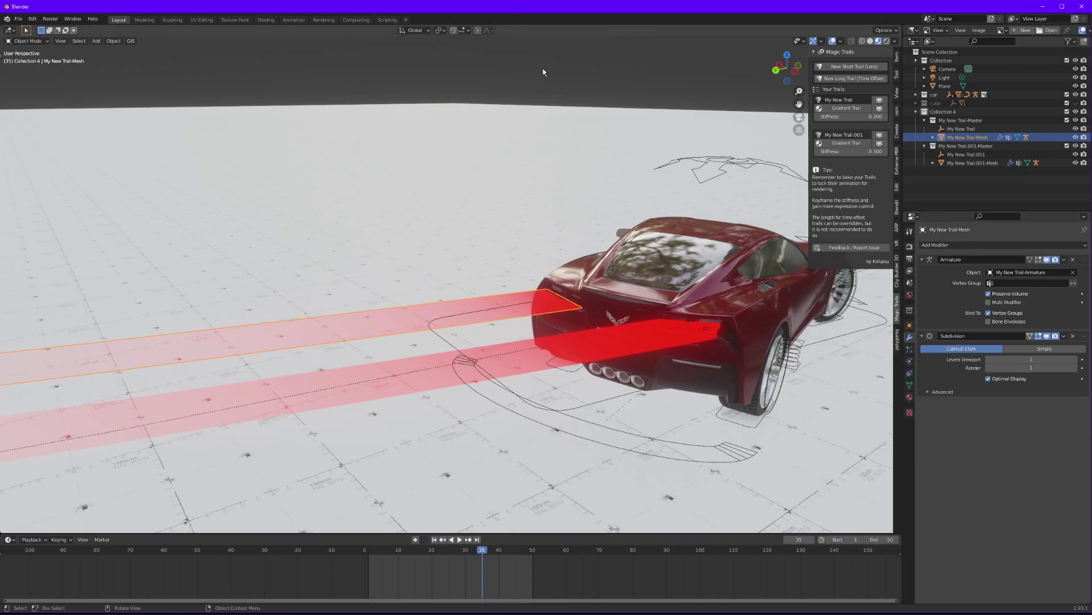
{"action": "mouse_move", "coordinate": [660, 285]}
{"action": "middle_mouse_down"}
{"action": "mouse_move", "coordinate": [678, 307]}
{"action": "mouse_move", "coordinate": [576, 296]}
{"action": "mouse_move", "coordinate": [652, 317]}
{"action": "mouse_move", "coordinate": [673, 296]}
{"action": "mouse_move", "coordinate": [659, 298]}
{"action": "middle_mouse_up"}
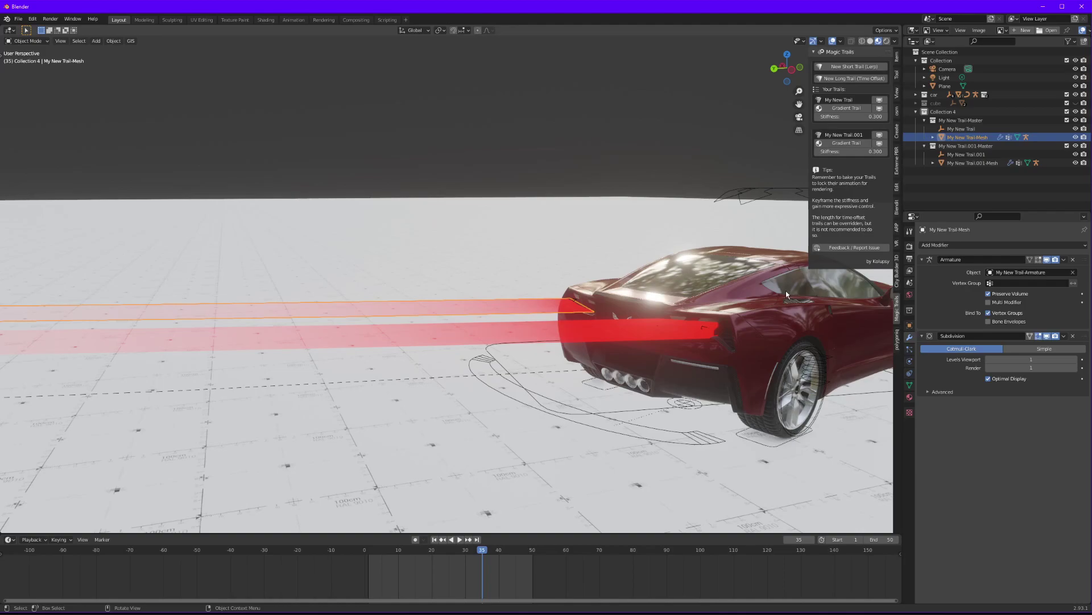
{"action": "middle_click_drag", "start_coordinate": [756, 214], "coordinate": [708, 298]}
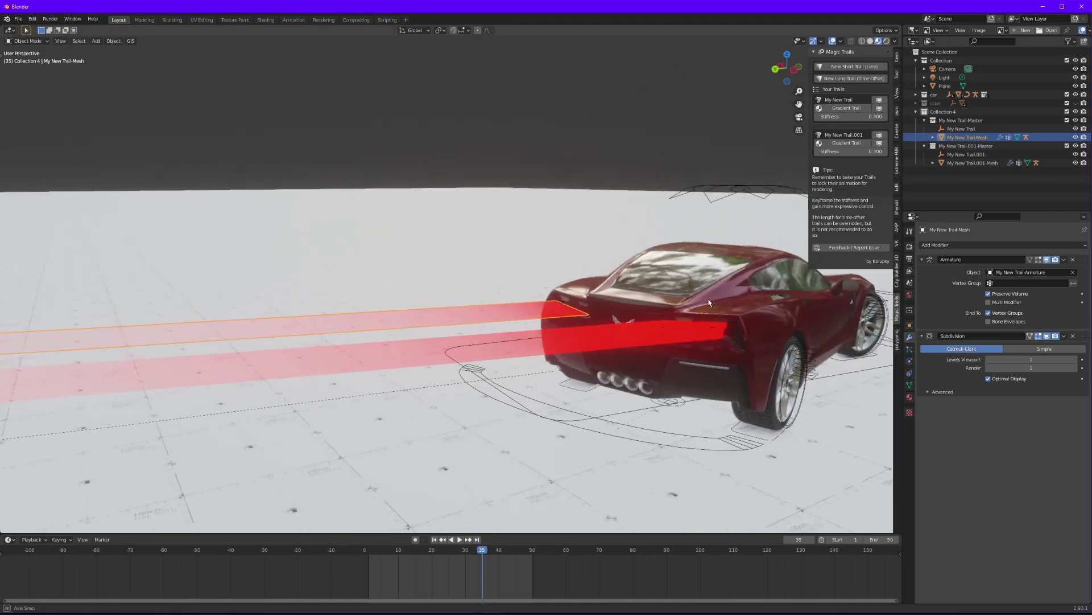
{"action": "scroll", "coordinate": [705, 299], "scroll_direction": "down", "scroll_amount": 3}
{"action": "key", "text": "ctrl+z"}
Step: Create a new short Magic Trail with the Pixel Trail material at the car
{"action": "scroll", "coordinate": [706, 300], "scroll_direction": "down", "scroll_amount": 9}
{"action": "scroll", "coordinate": [567, 336], "scroll_direction": "up", "scroll_amount": 4}
{"action": "scroll", "coordinate": [467, 285], "scroll_direction": "up", "scroll_amount": 3}
{"action": "left_click", "coordinate": [462, 308]}
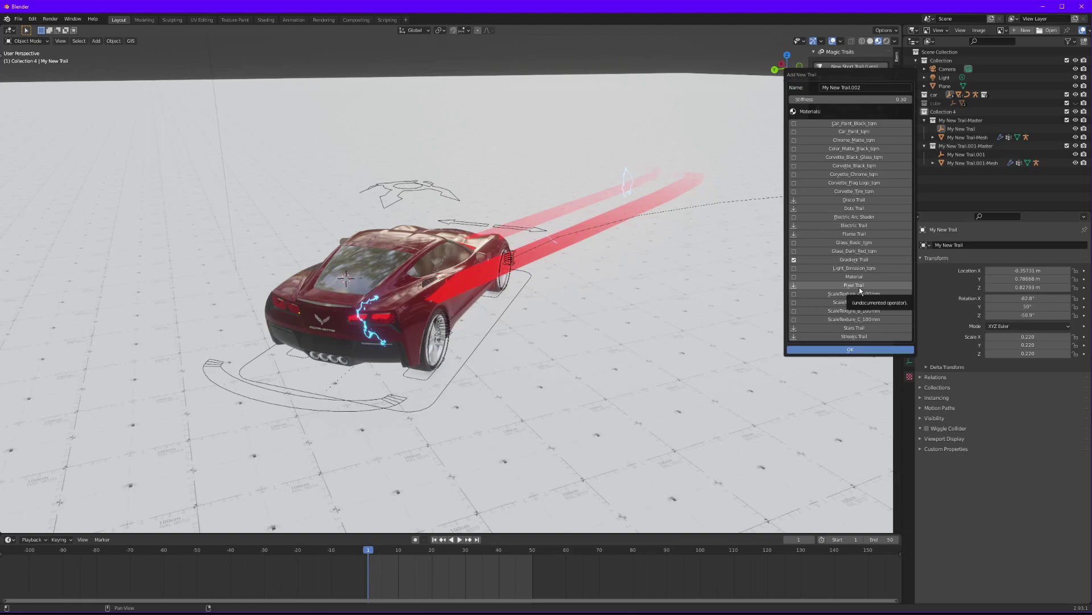
{"action": "left_click", "coordinate": [859, 287]}
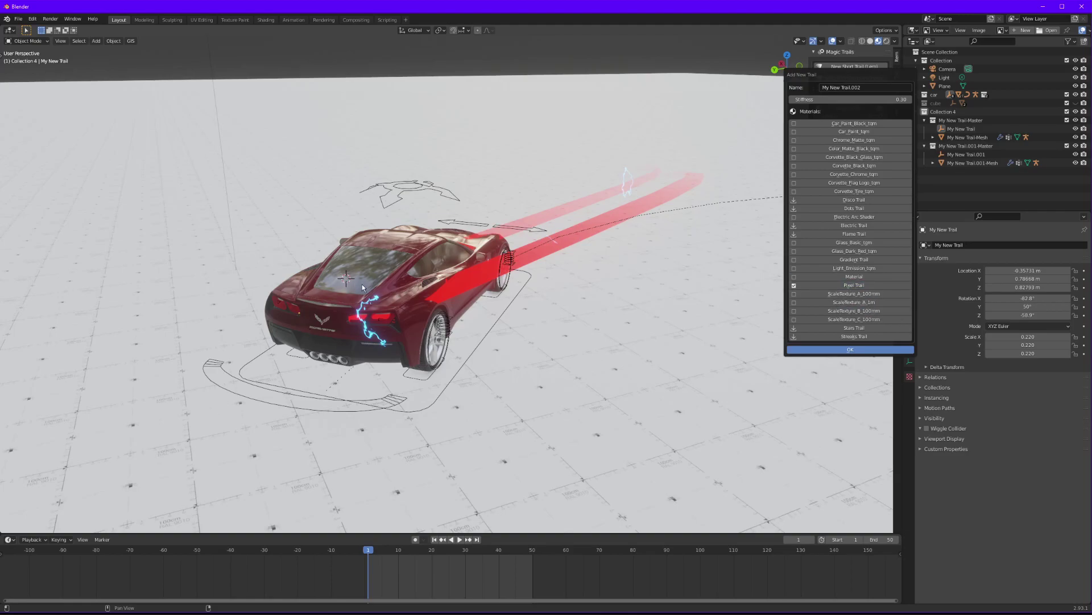
{"action": "left_click", "coordinate": [850, 350]}
{"action": "scroll", "coordinate": [419, 285], "scroll_direction": "up", "scroll_amount": 2}
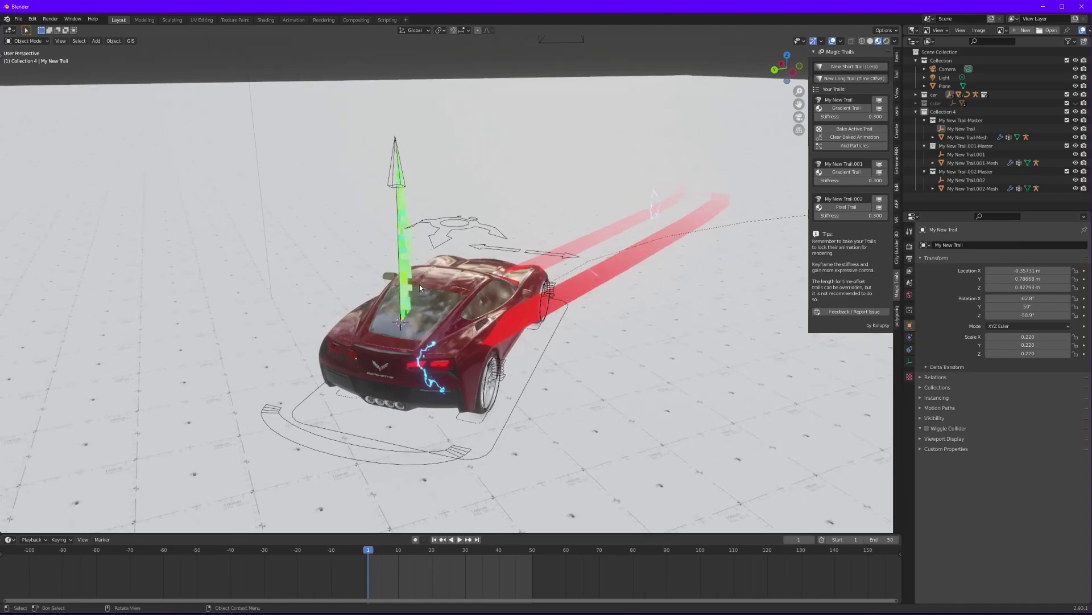
Step: Parent the pixel trail's emitter to the car body with the Object option
{"action": "left_click", "coordinate": [396, 168]}
{"action": "left_click", "coordinate": [391, 165]}
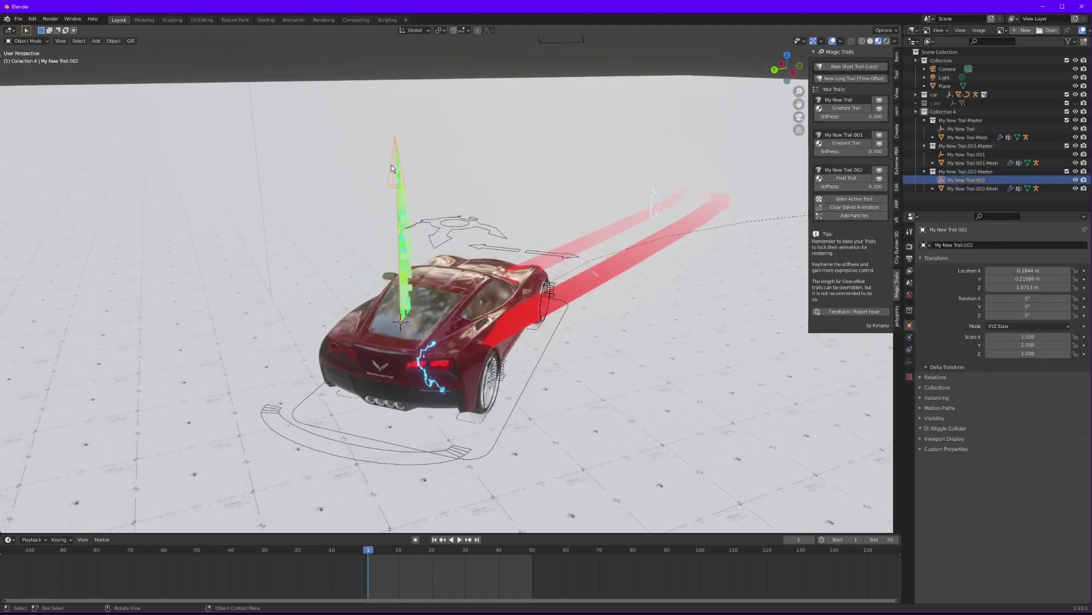
{"action": "left_click", "coordinate": [386, 310], "text": "shift"}
{"action": "key", "text": "ctrl+p"}
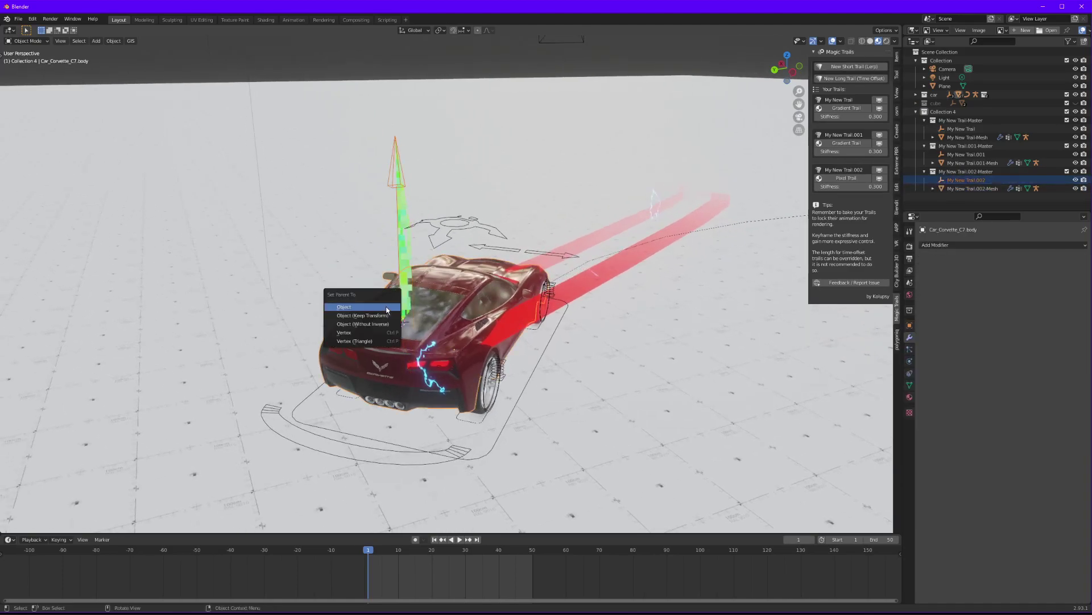
{"action": "left_click", "coordinate": [387, 310]}
Step: Play the animation and examine the pixel trail following the car from several angles
{"action": "key", "text": "space"}
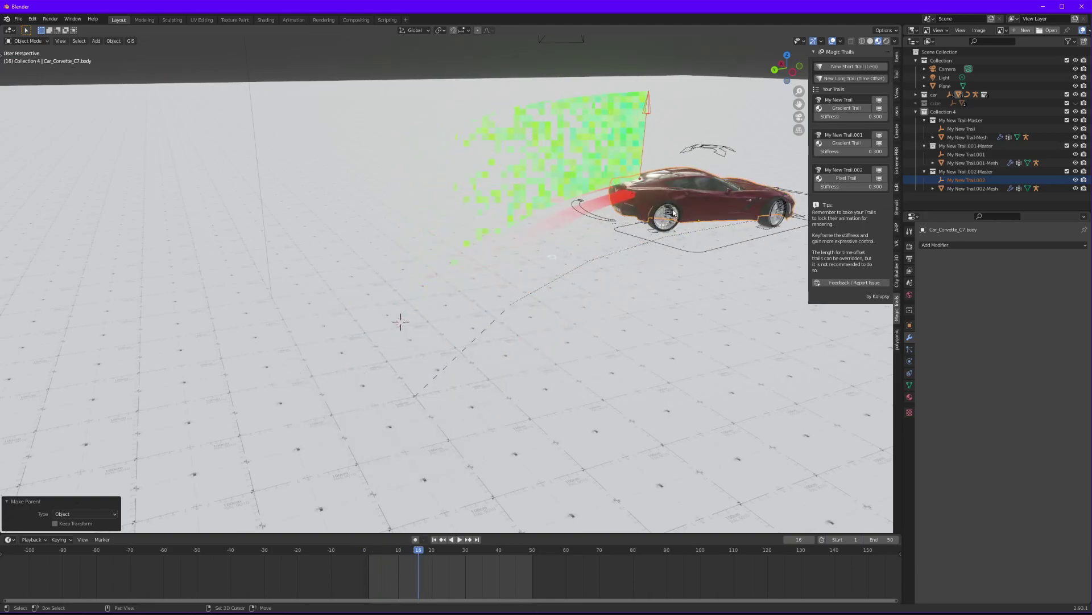
{"action": "middle_click_drag", "start_coordinate": [674, 213], "coordinate": [524, 300]}
{"action": "scroll", "coordinate": [500, 303], "scroll_direction": "up", "scroll_amount": 3}
{"action": "key", "text": "space"}
{"action": "key", "text": "space"}
{"action": "scroll", "coordinate": [606, 360], "scroll_direction": "down", "scroll_amount": 2}
{"action": "middle_click_drag", "start_coordinate": [606, 365], "coordinate": [296, 289]}
{"action": "scroll", "coordinate": [350, 295], "scroll_direction": "down", "scroll_amount": 4}
{"action": "key", "text": "space"}
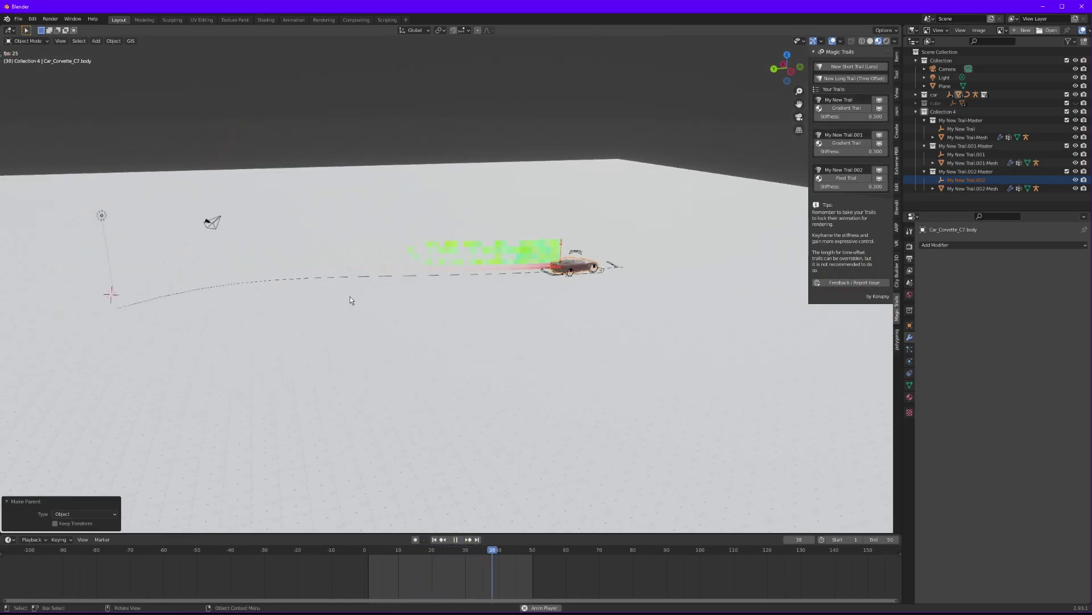
{"action": "key", "text": "space"}
Step: Change the pixel trail mesh's Pixel Trail material color to blue
{"action": "scroll", "coordinate": [362, 271], "scroll_direction": "up", "scroll_amount": 3}
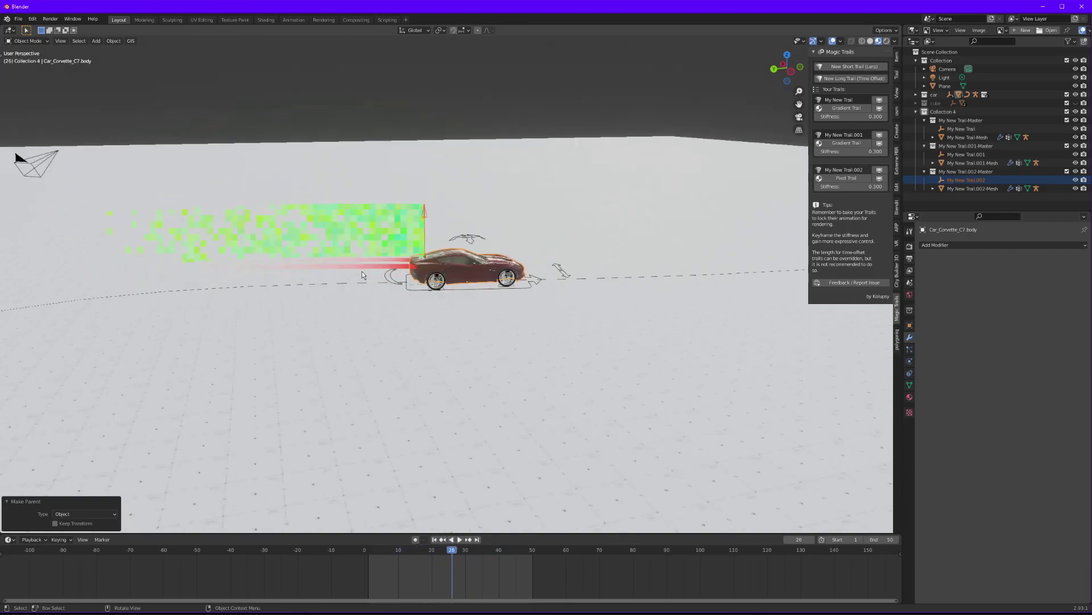
{"action": "scroll", "coordinate": [362, 275], "scroll_direction": "up", "scroll_amount": 2}
{"action": "left_click", "coordinate": [436, 166]}
{"action": "left_click", "coordinate": [909, 397]}
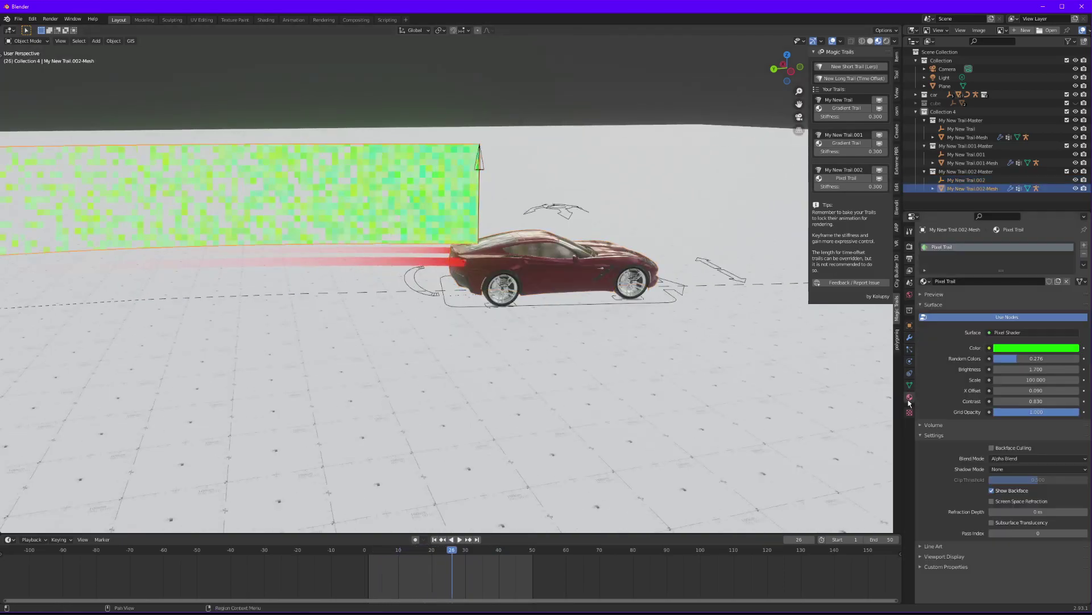
{"action": "left_click", "coordinate": [1040, 347]}
{"action": "mouse_move", "coordinate": [1042, 250]}
{"action": "left_mouse_down"}
{"action": "mouse_move", "coordinate": [1022, 234]}
{"action": "mouse_move", "coordinate": [1062, 241]}
{"action": "left_mouse_up"}
{"action": "left_click", "coordinate": [473, 76]}
{"action": "middle_click_drag", "start_coordinate": [507, 277], "coordinate": [514, 275]}
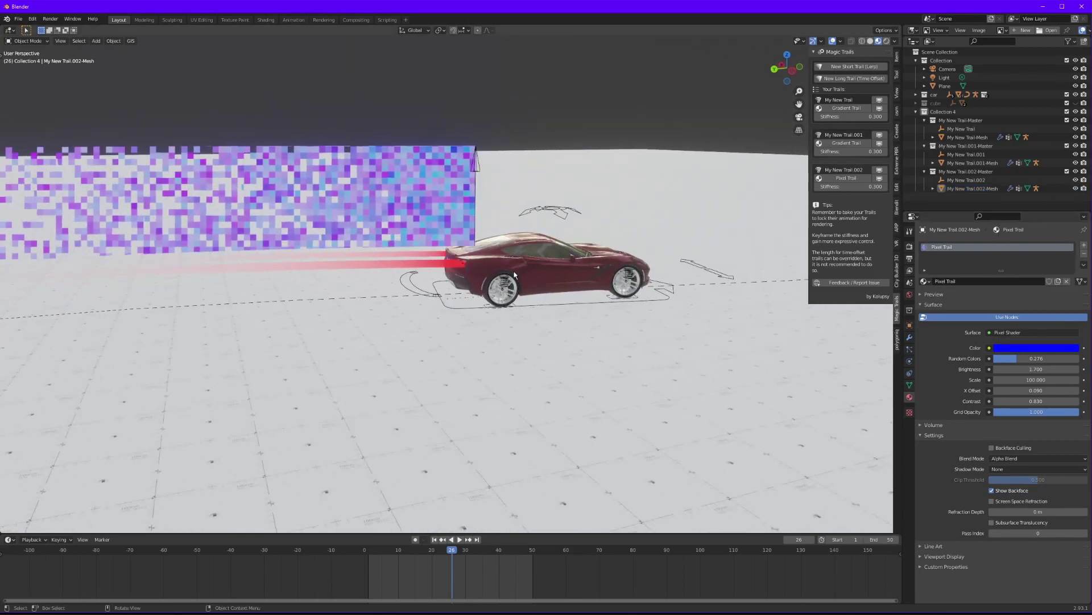
{"action": "left_click", "coordinate": [552, 210]}
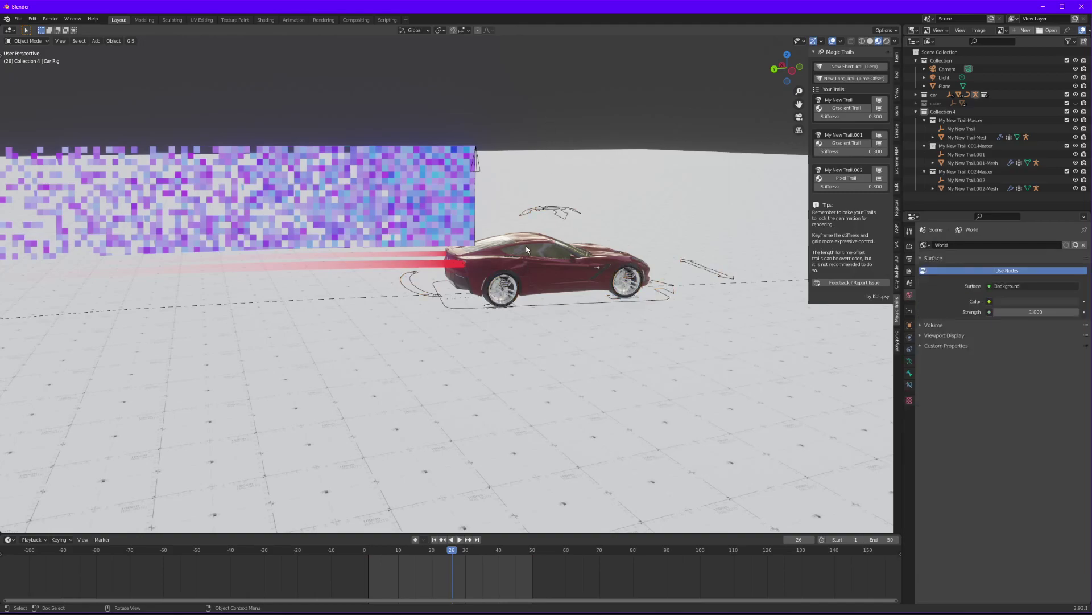
{"action": "middle_click_drag", "start_coordinate": [526, 242], "coordinate": [466, 268]}
{"action": "scroll", "coordinate": [465, 268], "scroll_direction": "up", "scroll_amount": 4}
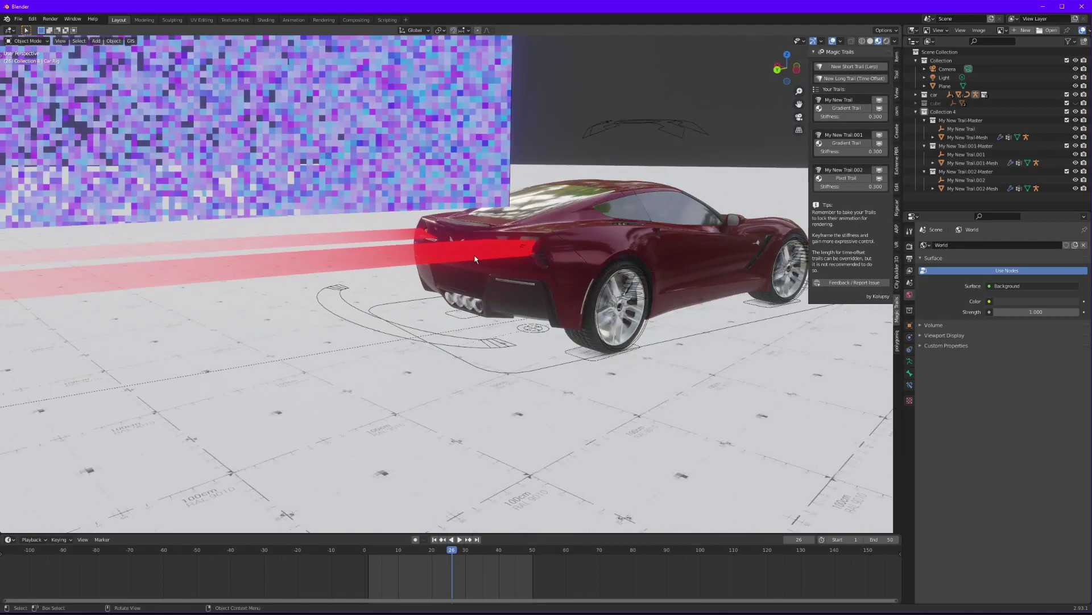
{"action": "left_click", "coordinate": [460, 241]}
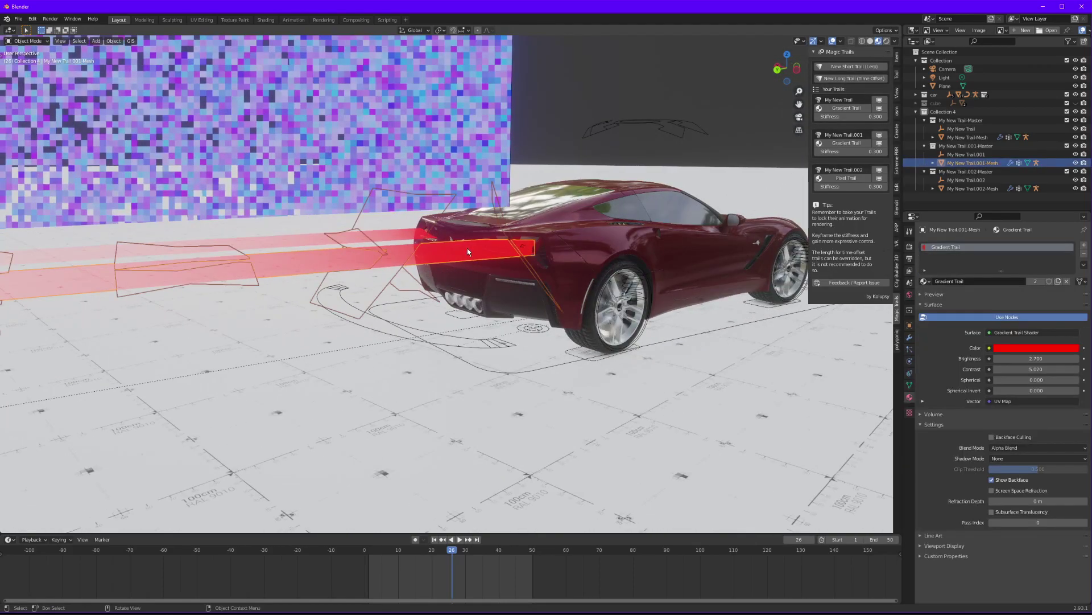
{"action": "key", "text": "alt+a"}
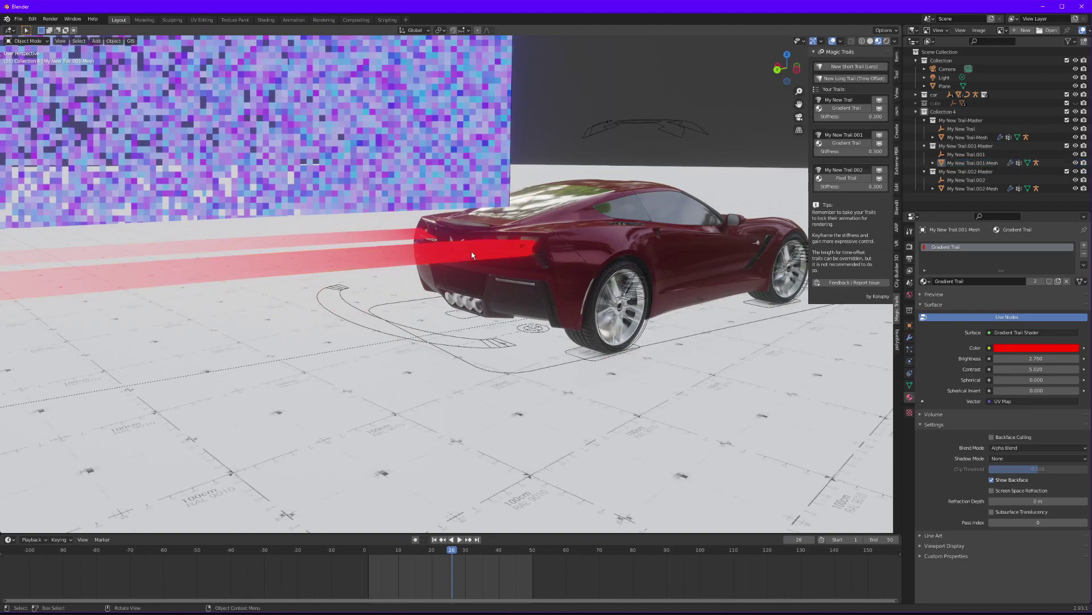
{"action": "middle_click_drag", "start_coordinate": [471, 255], "coordinate": [497, 261]}
Step: Create a new long time-offset Magic Trail with the Pixel Trail material
{"action": "left_click", "coordinate": [497, 247]}
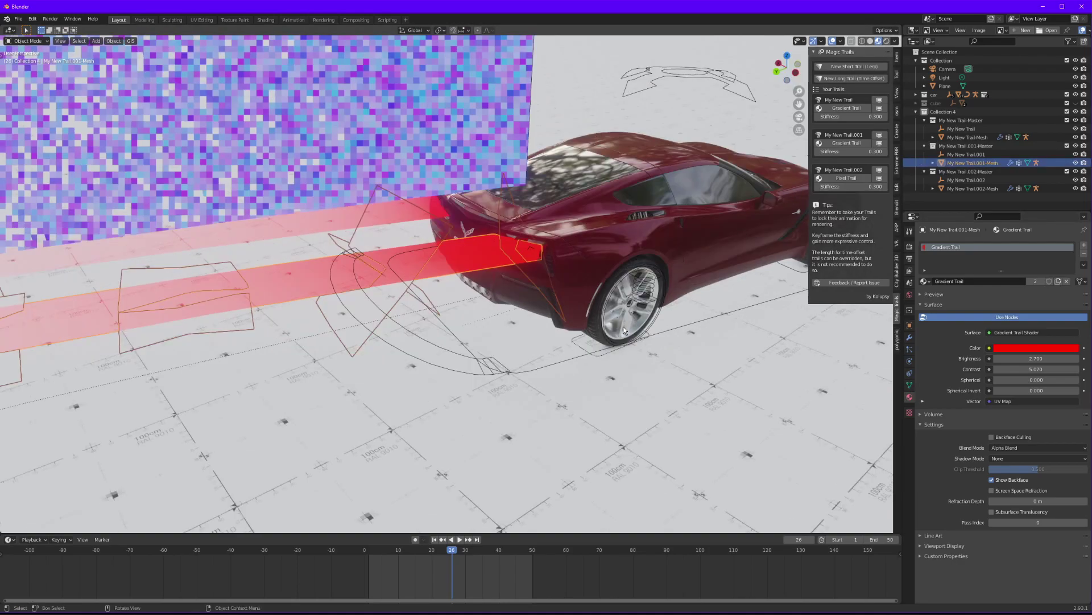
{"action": "left_click", "coordinate": [841, 78]}
{"action": "left_click", "coordinate": [840, 354]}
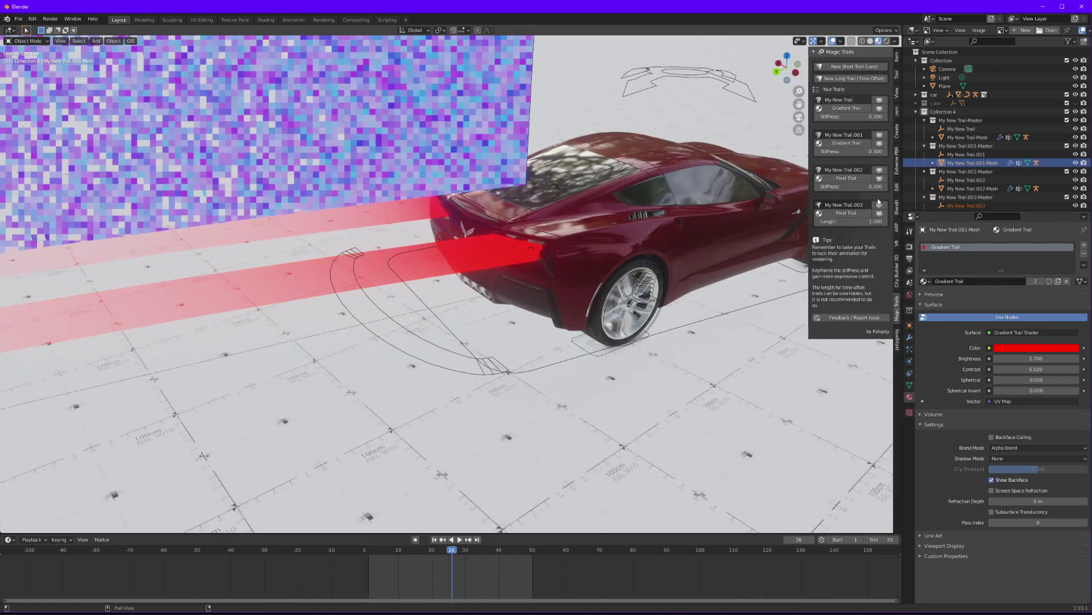